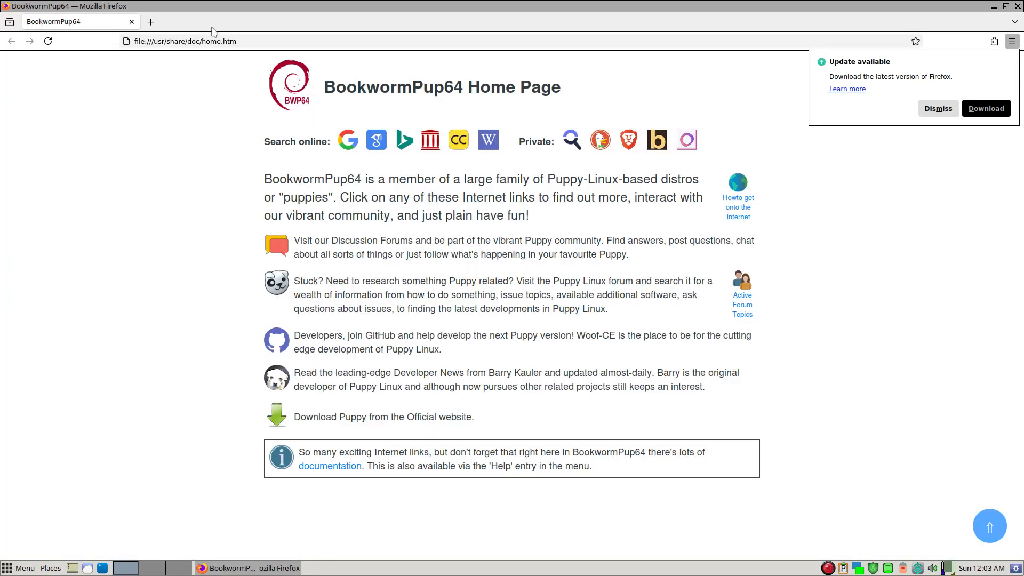
- Open the latest BookwormPup64 10.0.12 post under DebianPups on forum.puppylinux.com and read the replies about upgrading held packages
{"action": "left_click", "coordinate": [243, 43]}
{"action": "type", "text": "forum.puppylinux.com/"}
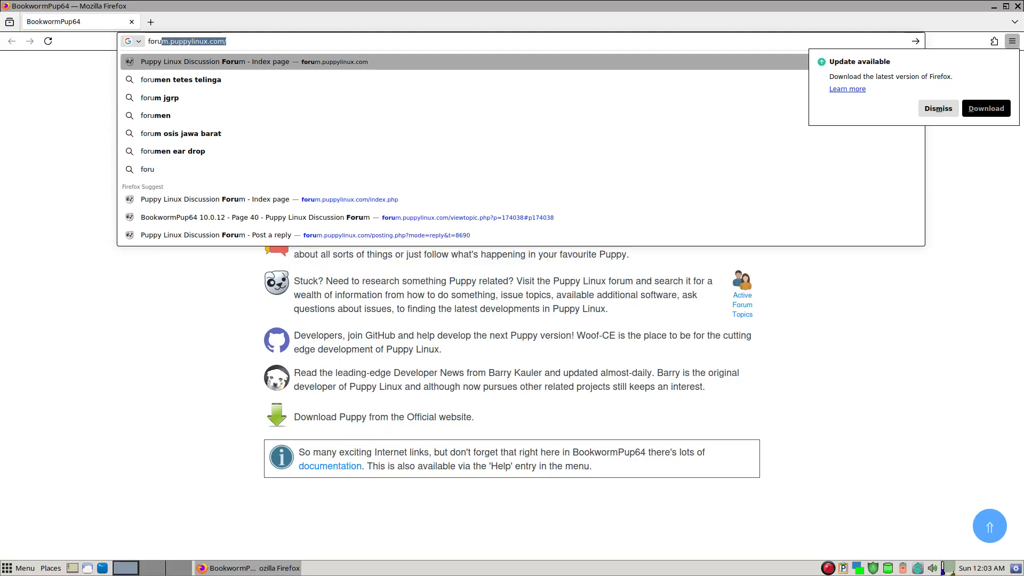
{"action": "key", "text": "Return"}
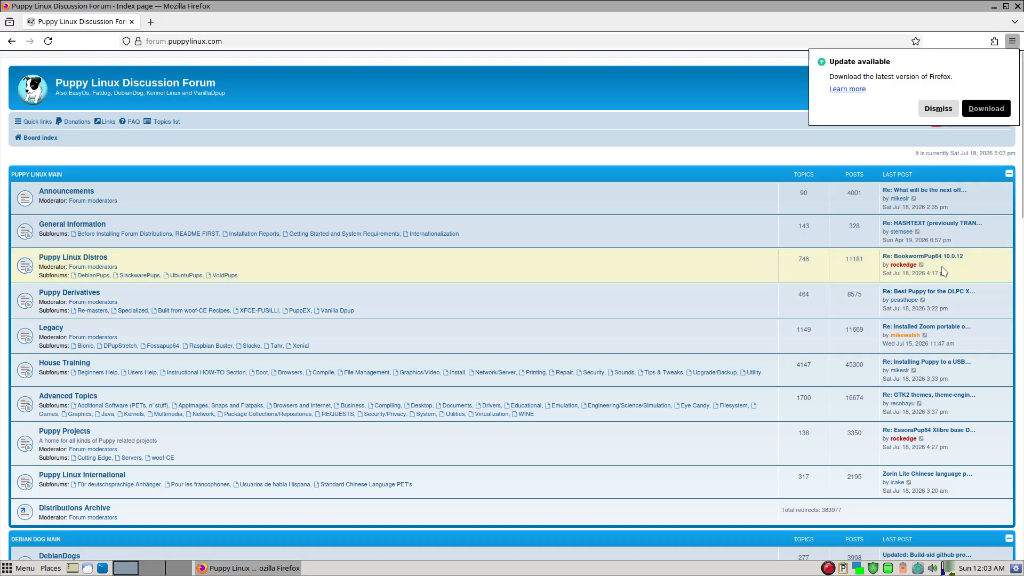
{"action": "left_click", "coordinate": [95, 276]}
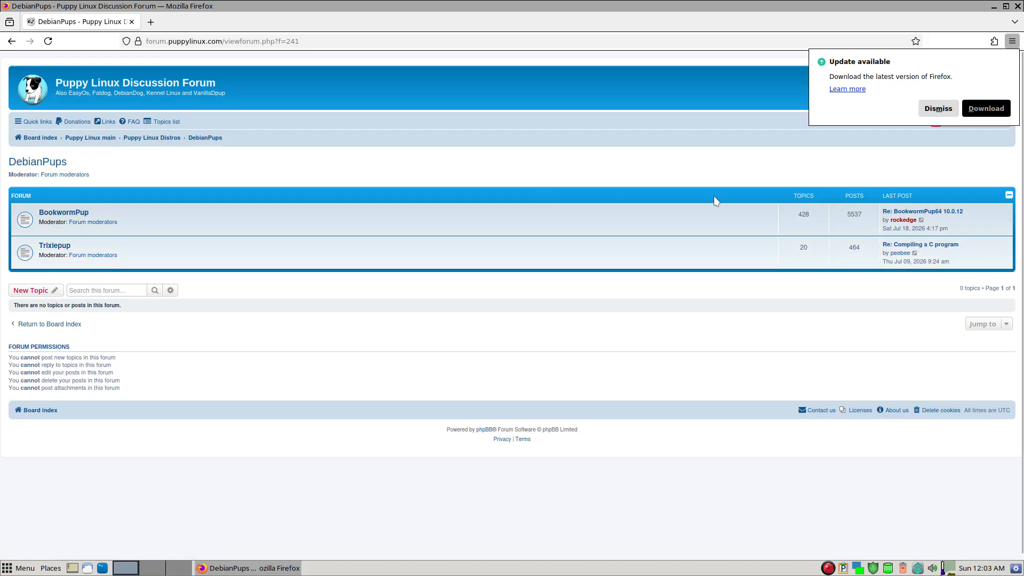
{"action": "left_click", "coordinate": [959, 214]}
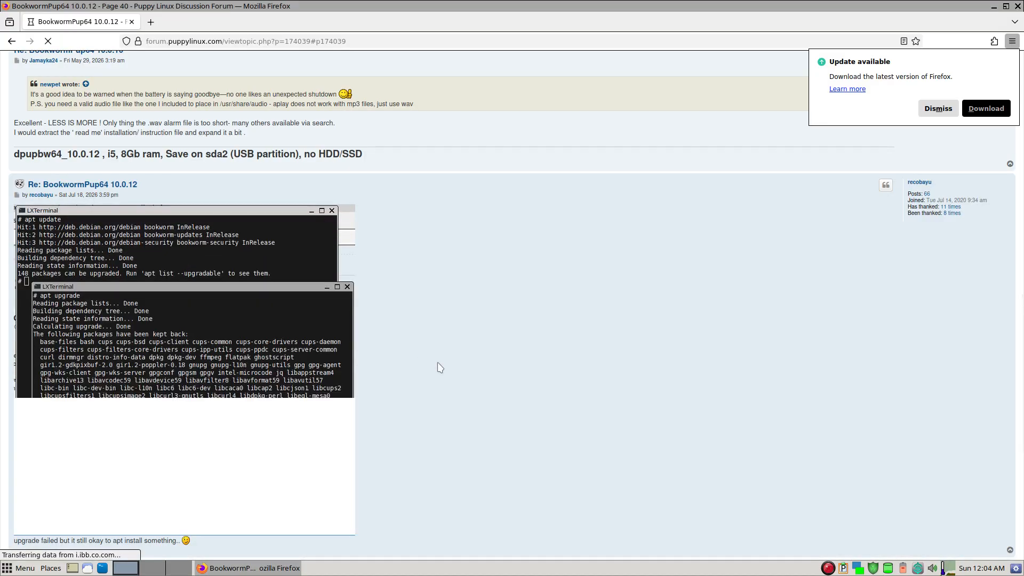
{"action": "scroll", "coordinate": [104, 184], "scroll_direction": "down", "scroll_amount": 5}
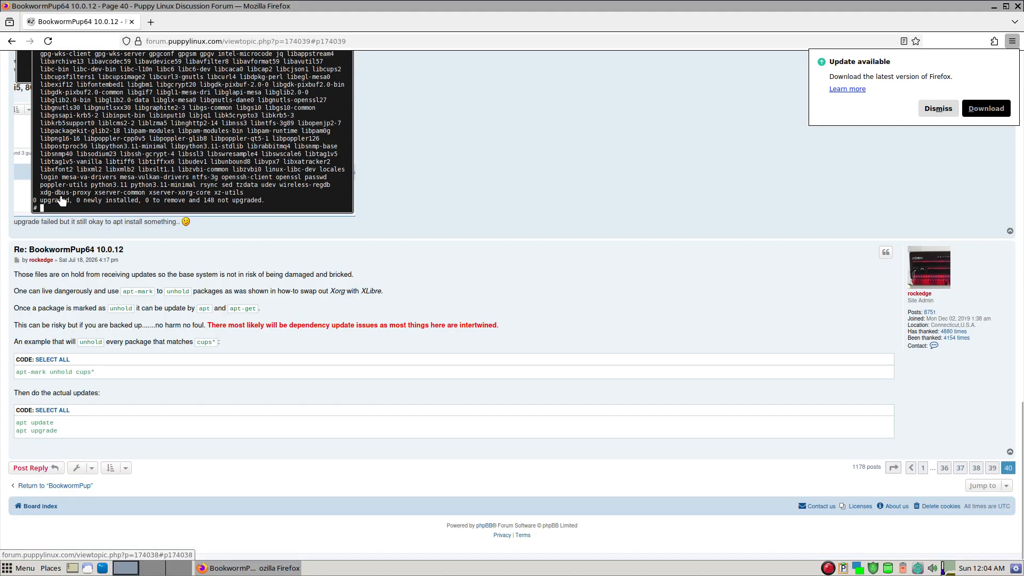
{"action": "scroll", "coordinate": [628, 203], "scroll_direction": "up", "scroll_amount": 5}
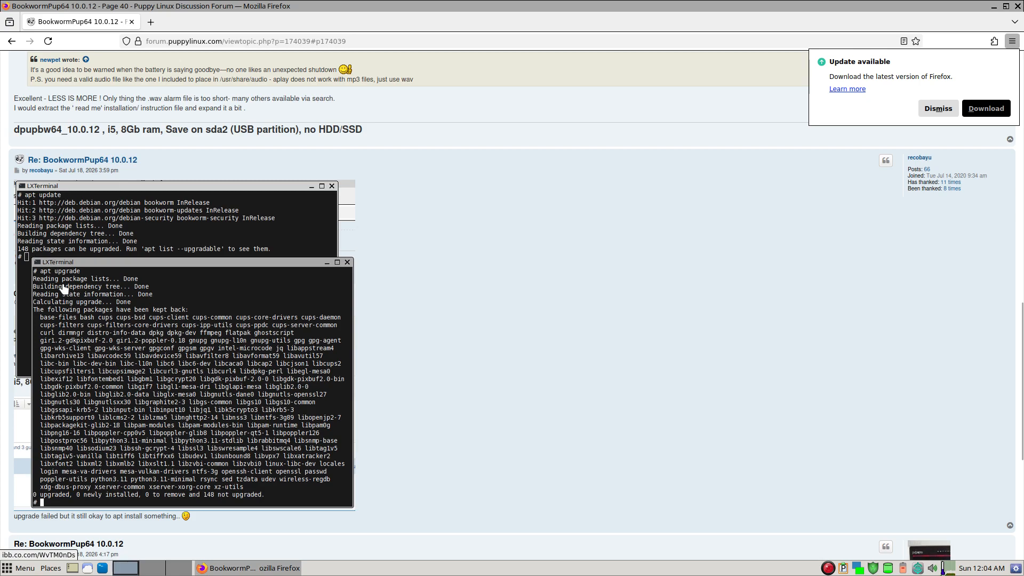
{"action": "scroll", "coordinate": [134, 392], "scroll_direction": "down", "scroll_amount": 4}
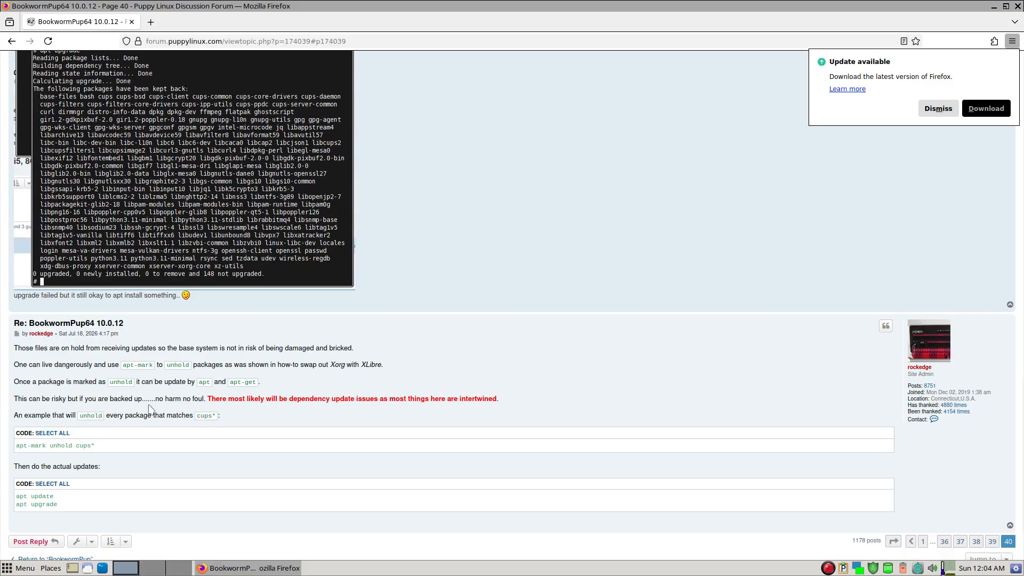
{"action": "scroll", "coordinate": [150, 409], "scroll_direction": "down", "scroll_amount": 2}
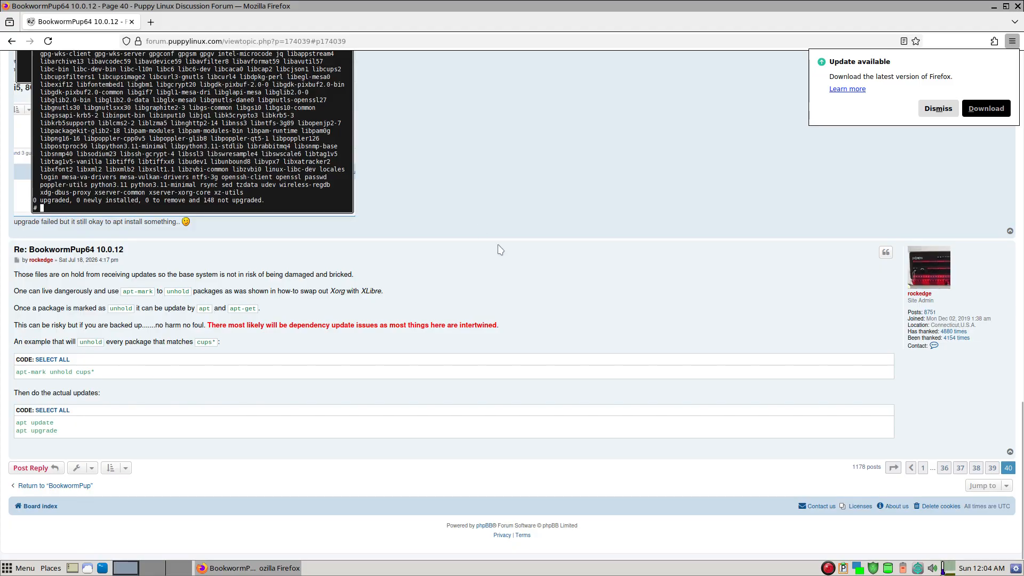
- Show the hidden files in the home folder and open .jwmrc at its window-management key bindings
{"action": "left_click", "coordinate": [241, 569]}
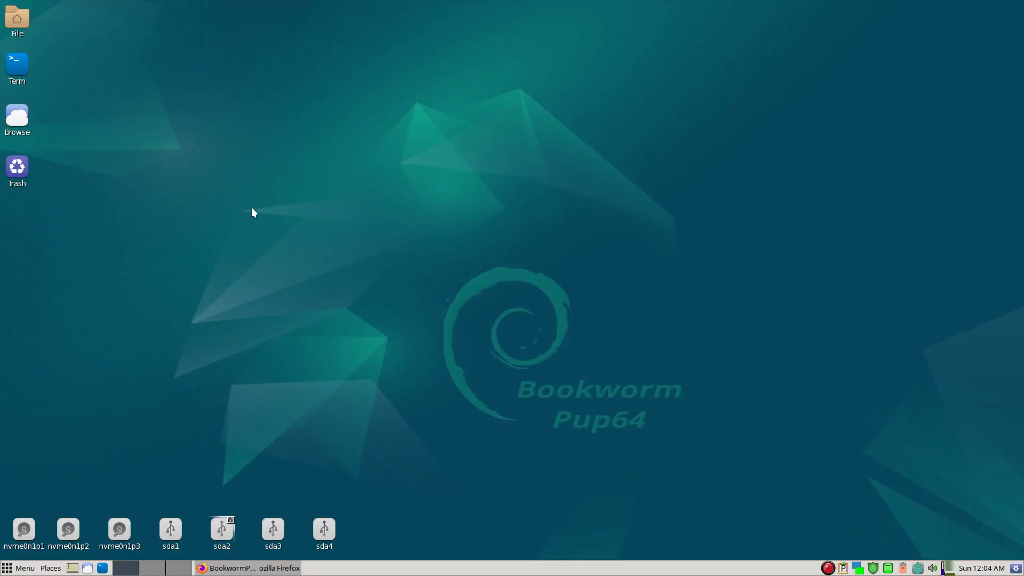
{"action": "left_click", "coordinate": [17, 19]}
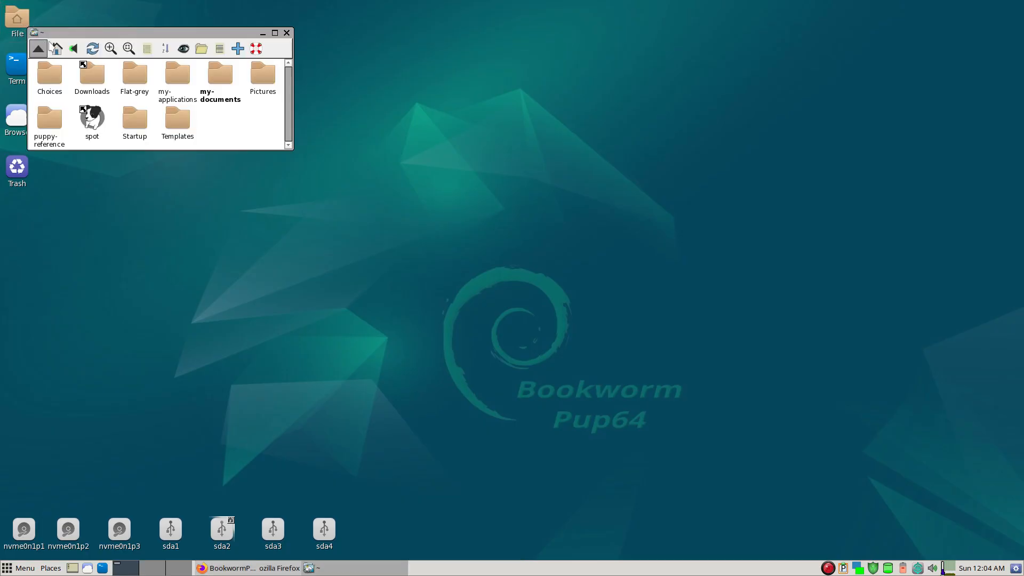
{"action": "left_click", "coordinate": [185, 49]}
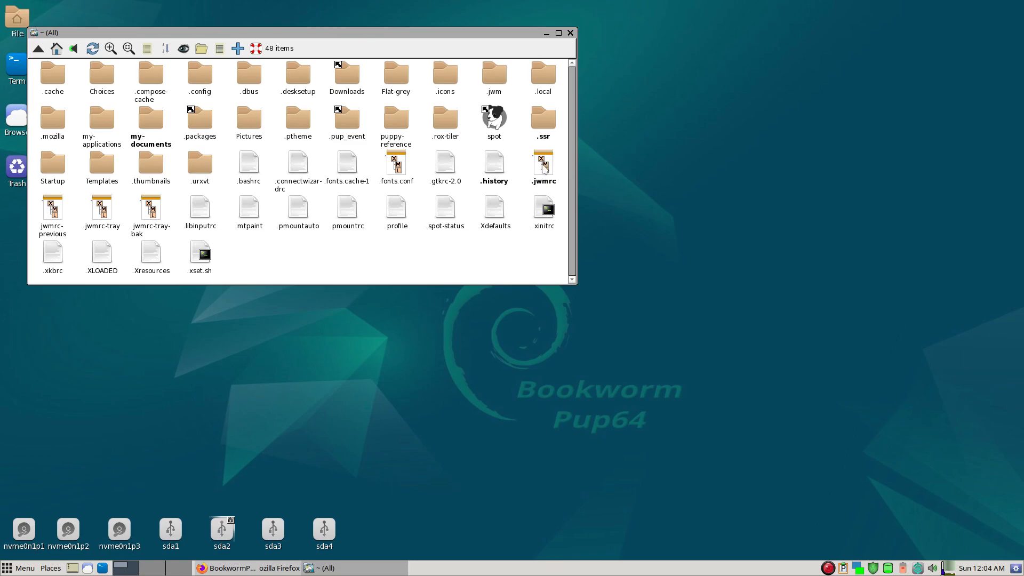
{"action": "left_click", "coordinate": [544, 168]}
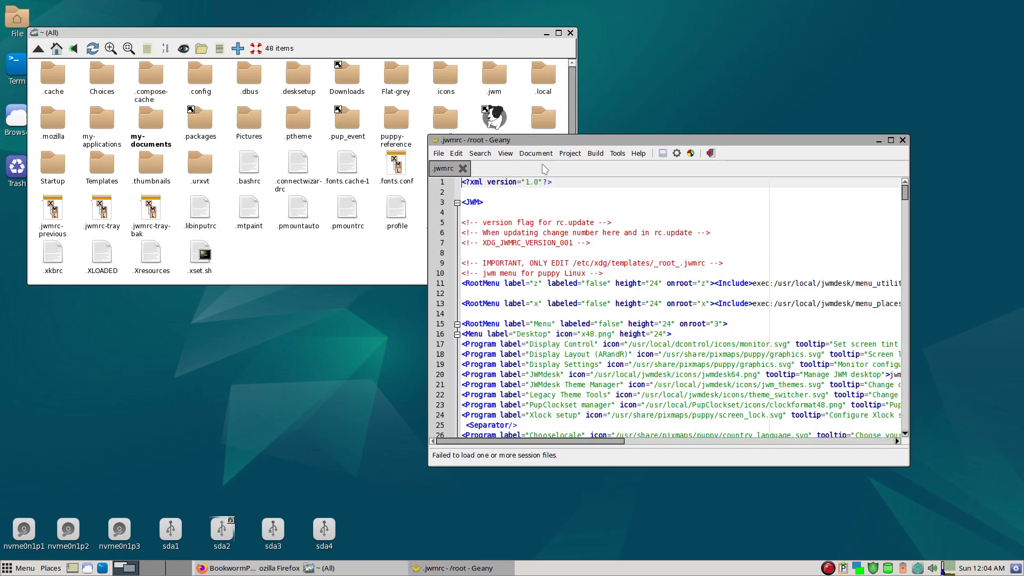
{"action": "scroll", "coordinate": [605, 265], "scroll_direction": "down", "scroll_amount": 20}
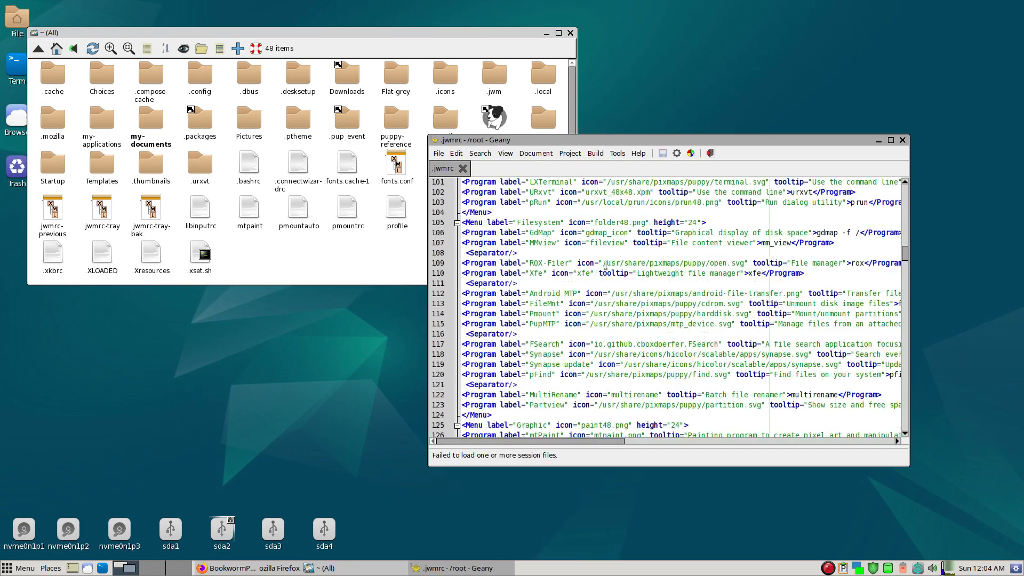
{"action": "scroll", "coordinate": [606, 265], "scroll_direction": "down", "scroll_amount": 20}
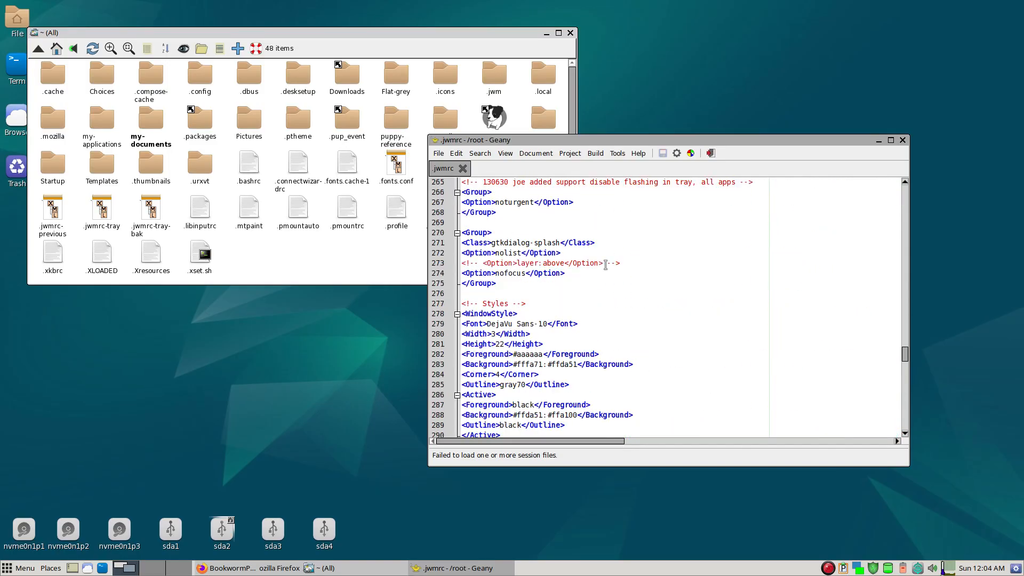
{"action": "scroll", "coordinate": [605, 265], "scroll_direction": "down", "scroll_amount": 12}
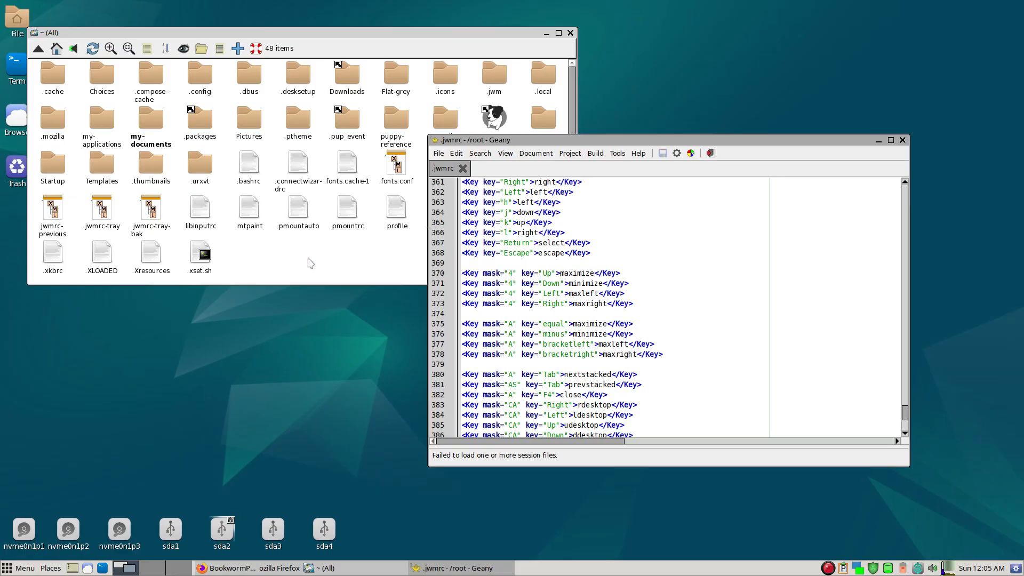
- Test the Alt key bindings for maximize, maxleft, maxright and minimize on the home folder window
{"action": "left_click", "coordinate": [309, 258]}
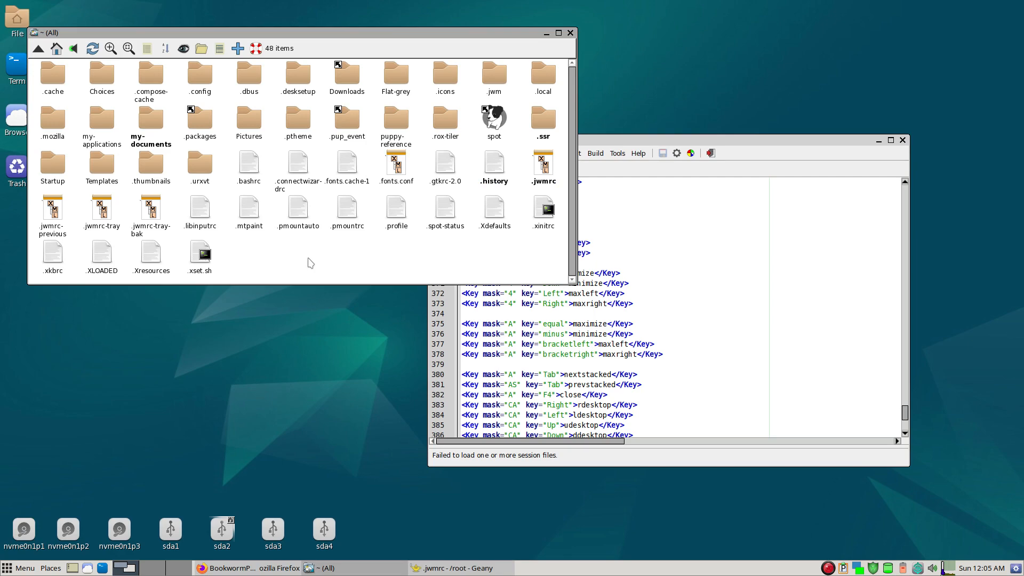
{"action": "key", "text": "alt+equal"}
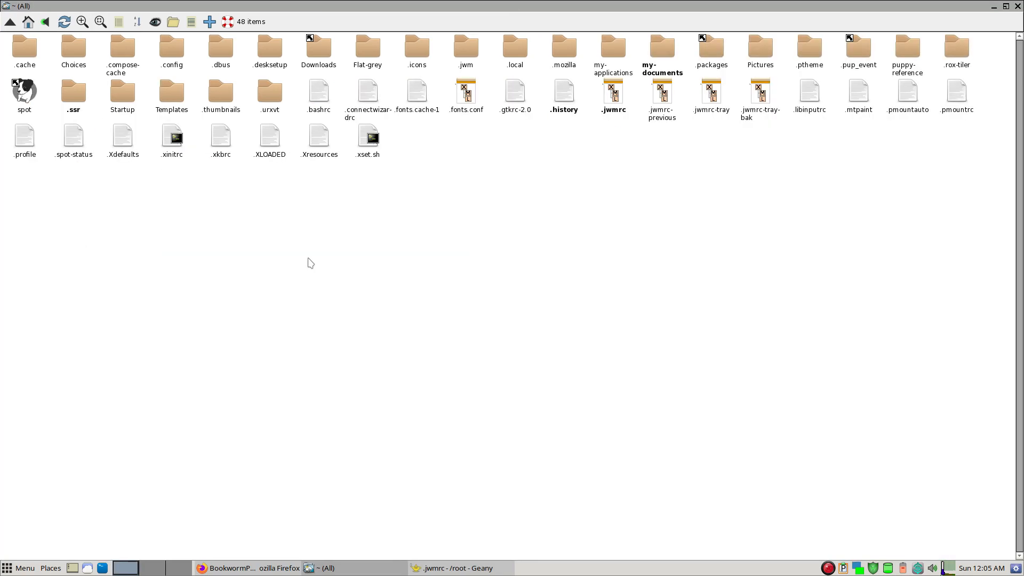
{"action": "key", "text": "alt+bracketleft"}
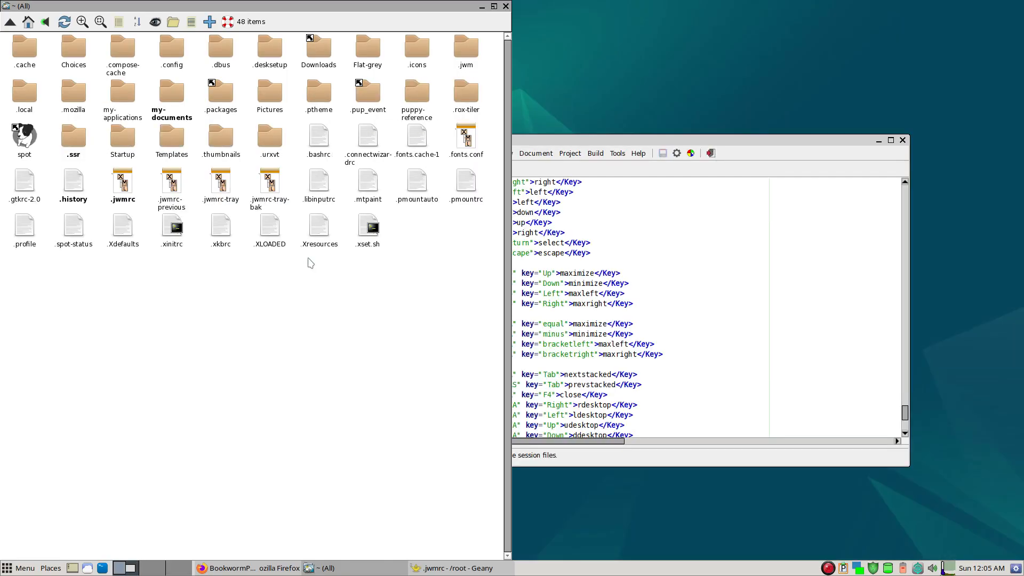
{"action": "key", "text": "alt+bracketright"}
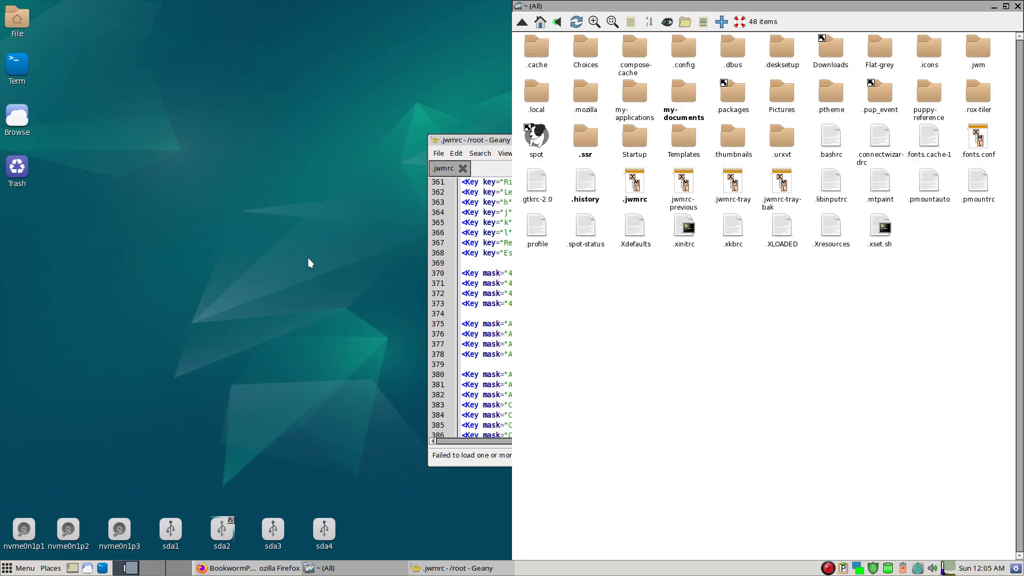
{"action": "key", "text": "alt+minus"}
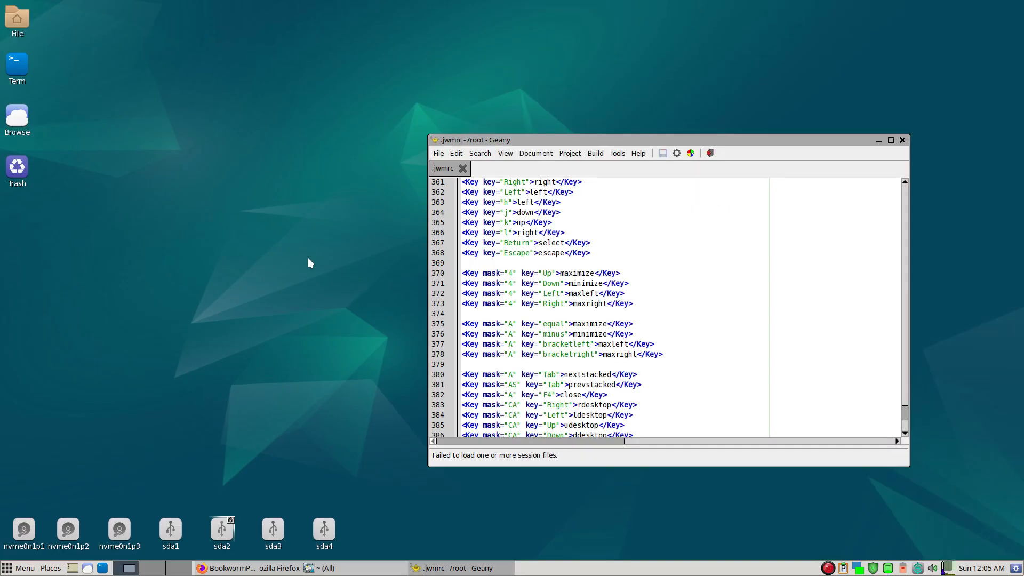
- Switch to the Firefox window, snap it to the left half of the screen, and return to the .jwmrc editor
{"action": "key", "text": "alt+Tab"}
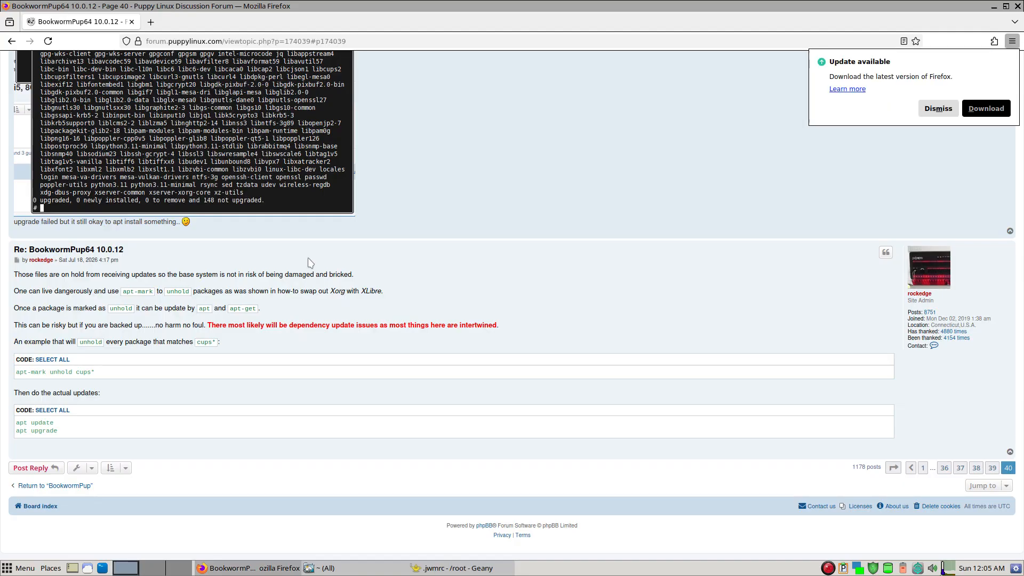
{"action": "key", "text": "alt+bracketleft"}
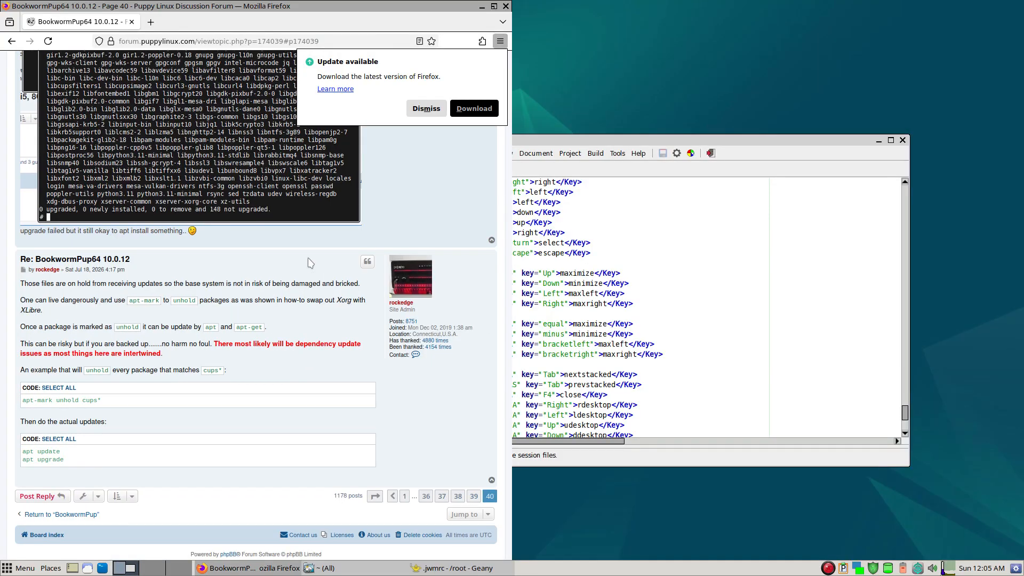
{"action": "left_click", "coordinate": [759, 309]}
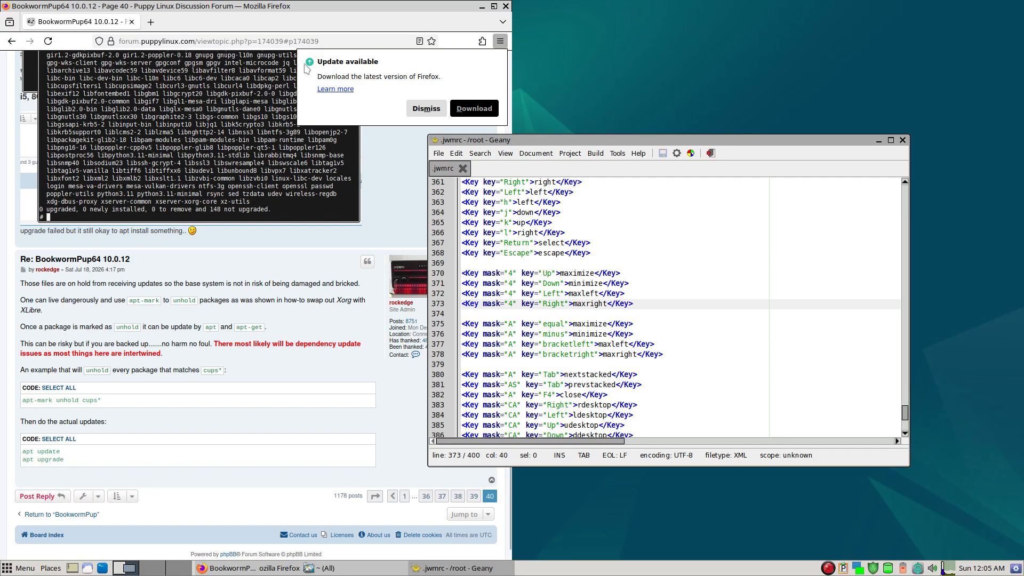
- Open github.com/muktyas/stickyjwm in a new Firefox tab and dismiss the browser update notice
{"action": "left_click", "coordinate": [151, 22]}
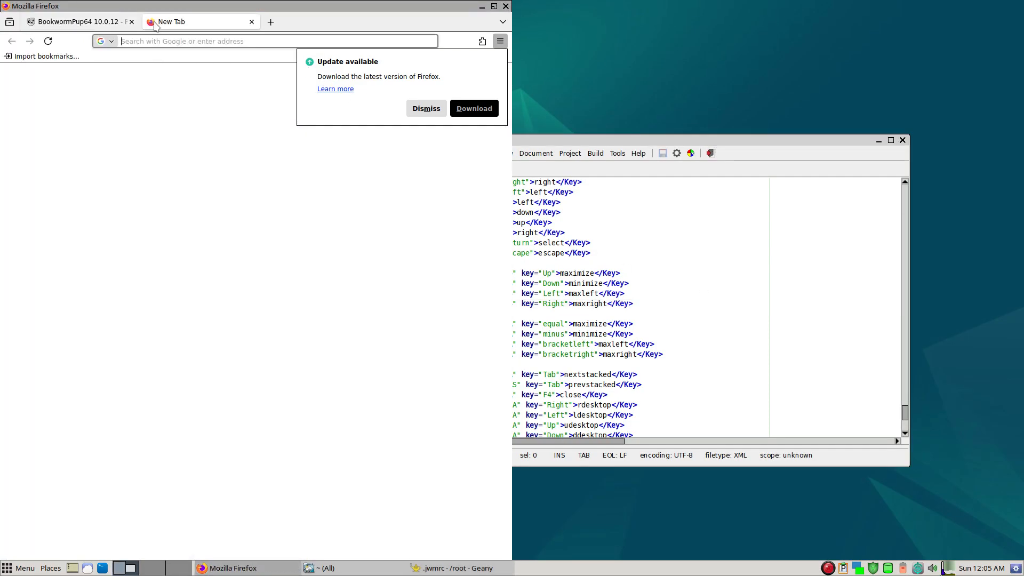
{"action": "type", "text": "github."}
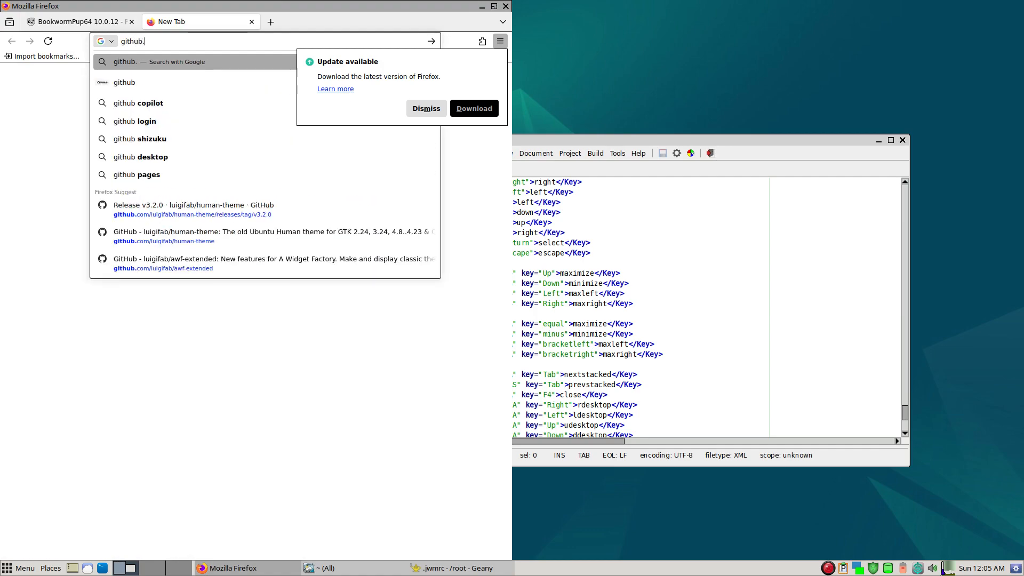
{"action": "type", "text": "com/mu"}
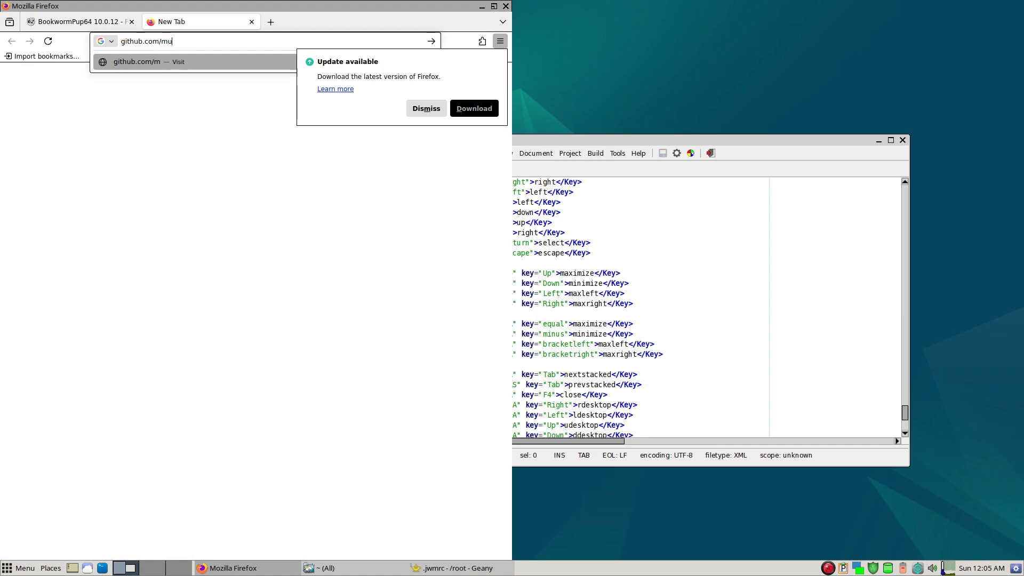
{"action": "type", "text": "ktyas/sticku"}
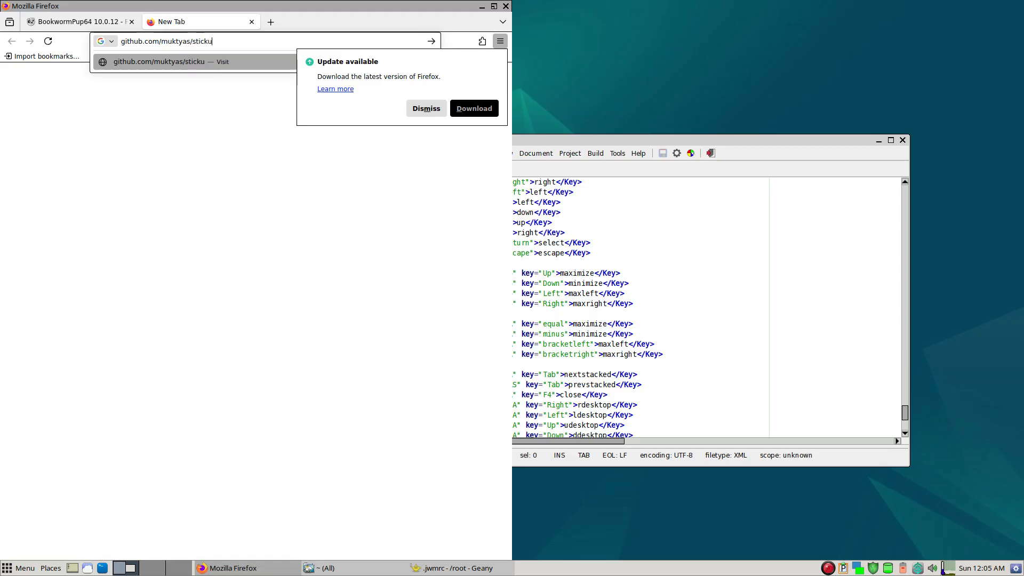
{"action": "key", "text": "BackSpace"}
{"action": "type", "text": "yjwm"}
{"action": "key", "text": "Return"}
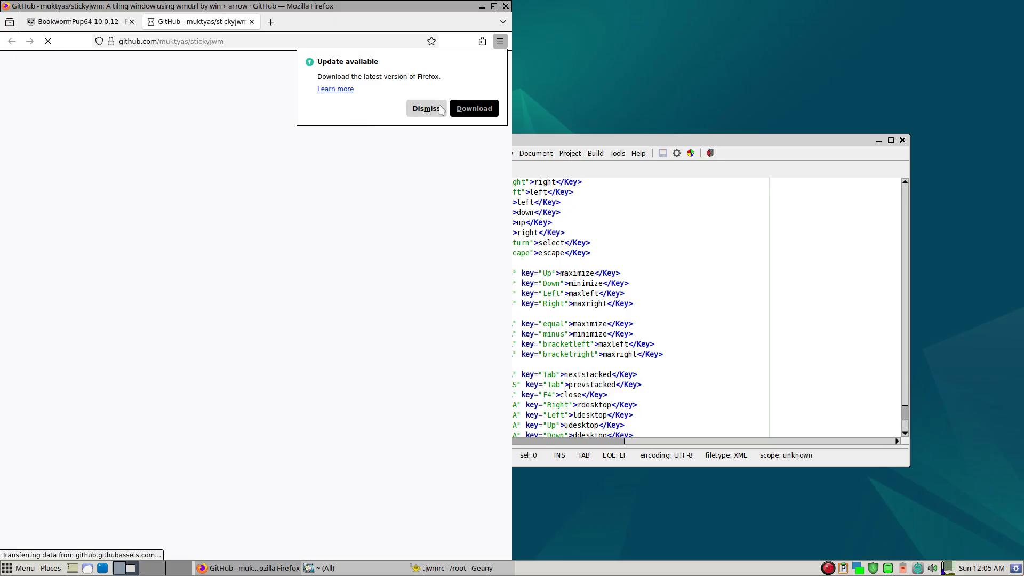
{"action": "left_click", "coordinate": [430, 109]}
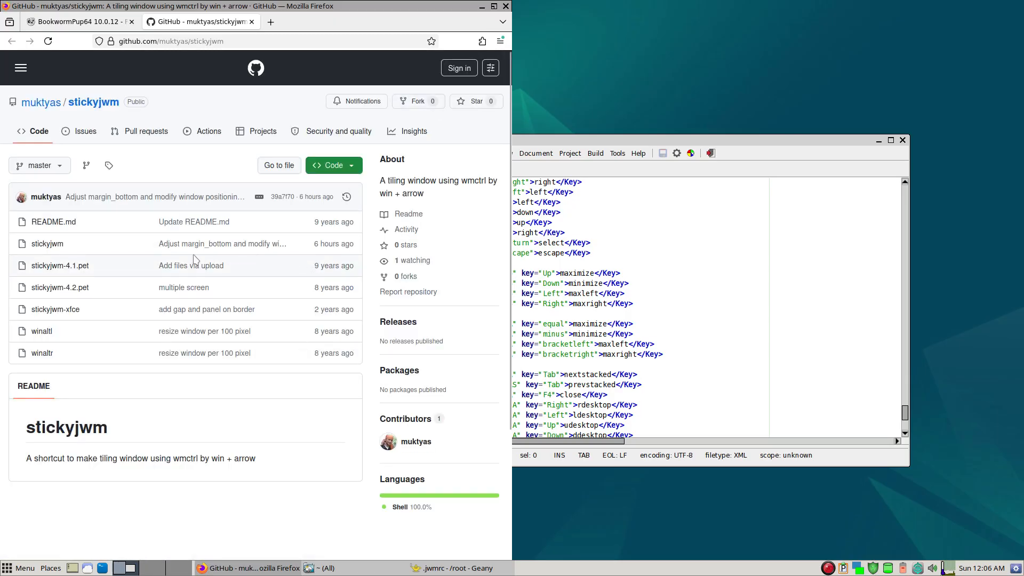
- Download the raw stickyjwm script from the repository and minimize the browser
{"action": "left_click", "coordinate": [55, 246]}
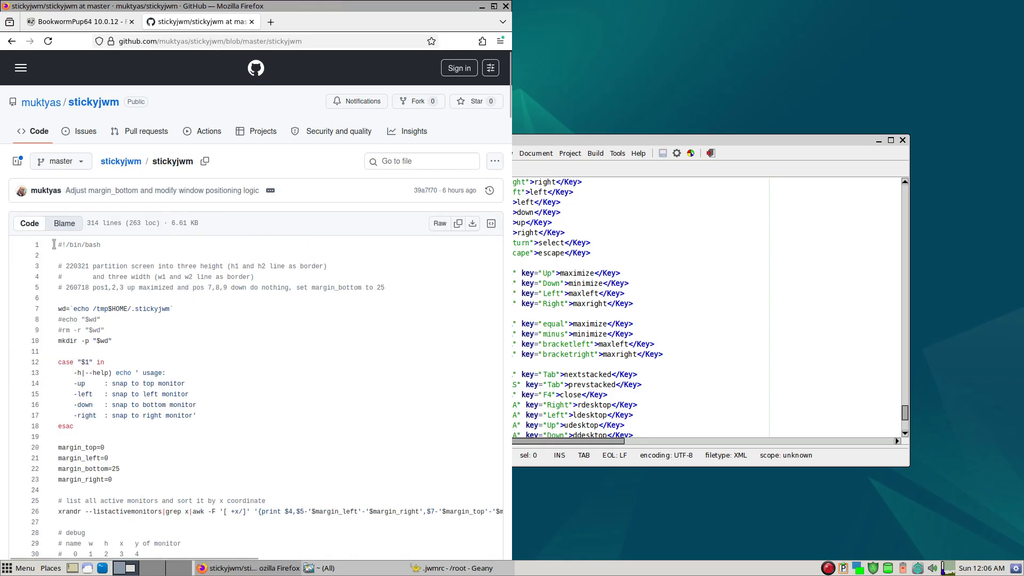
{"action": "left_click", "coordinate": [472, 224]}
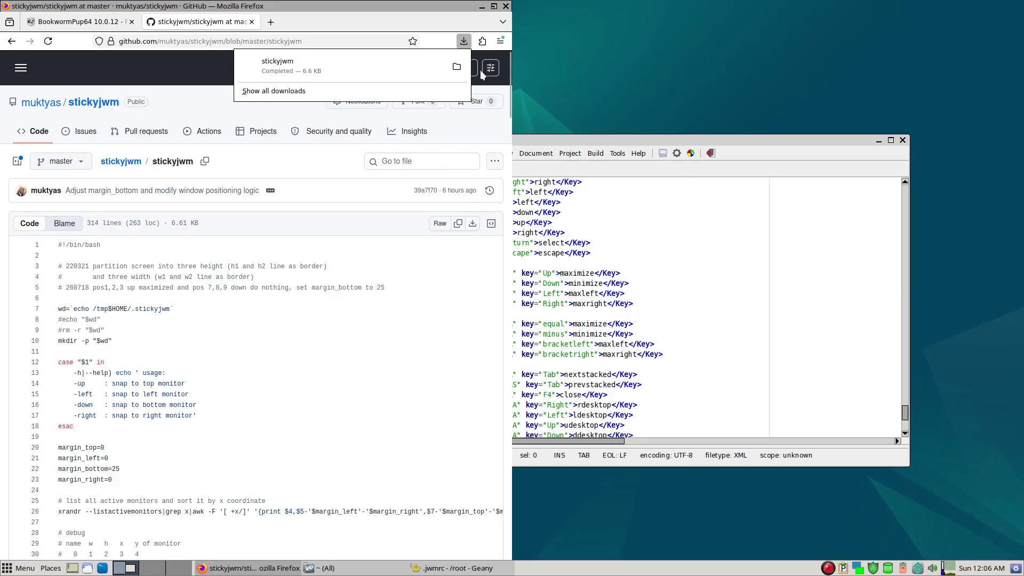
{"action": "left_click", "coordinate": [481, 7]}
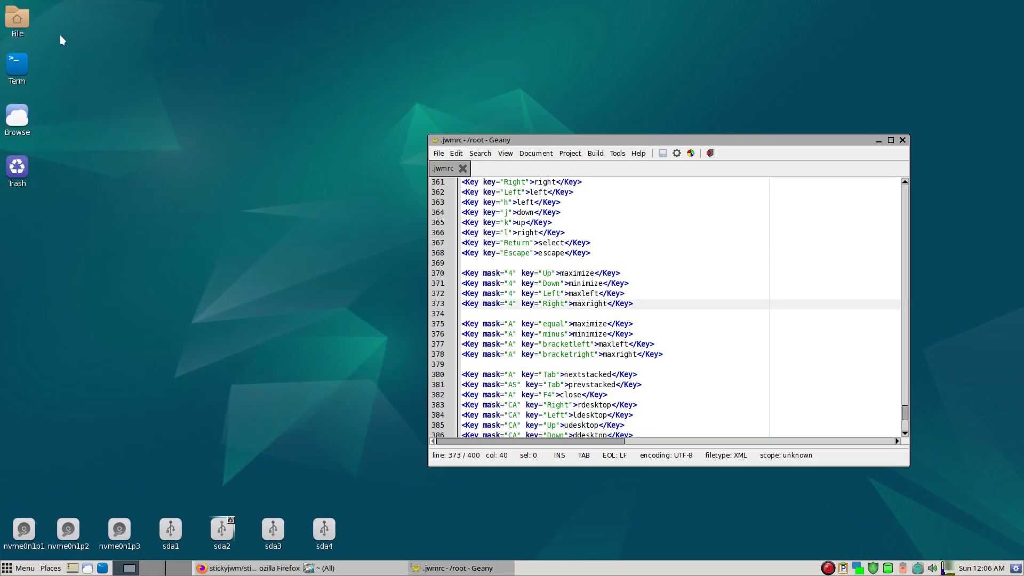
- Open the downloaded stickyjwm script from the Downloads folder in the Geany text editor
{"action": "left_click", "coordinate": [21, 21]}
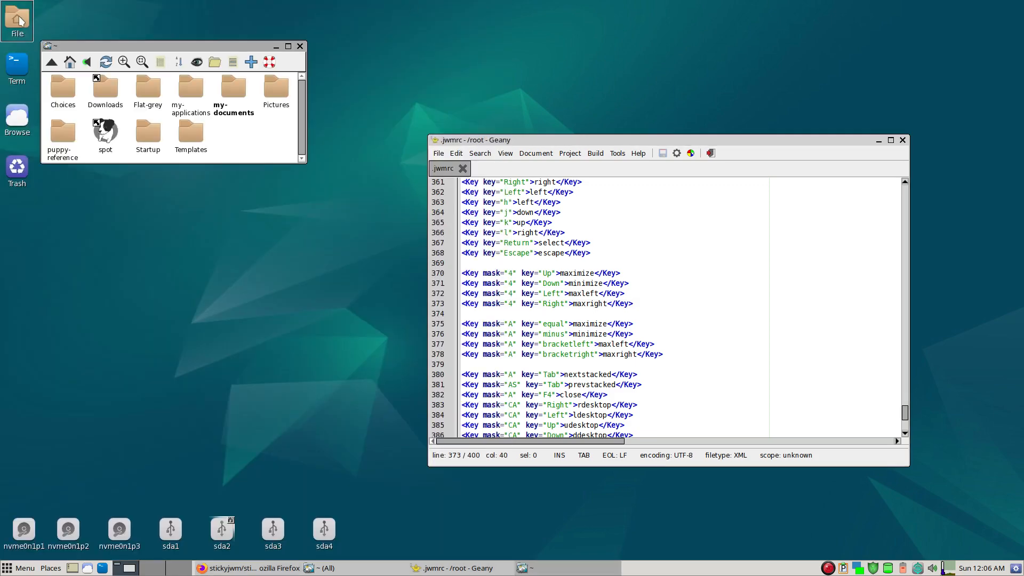
{"action": "left_click", "coordinate": [108, 95]}
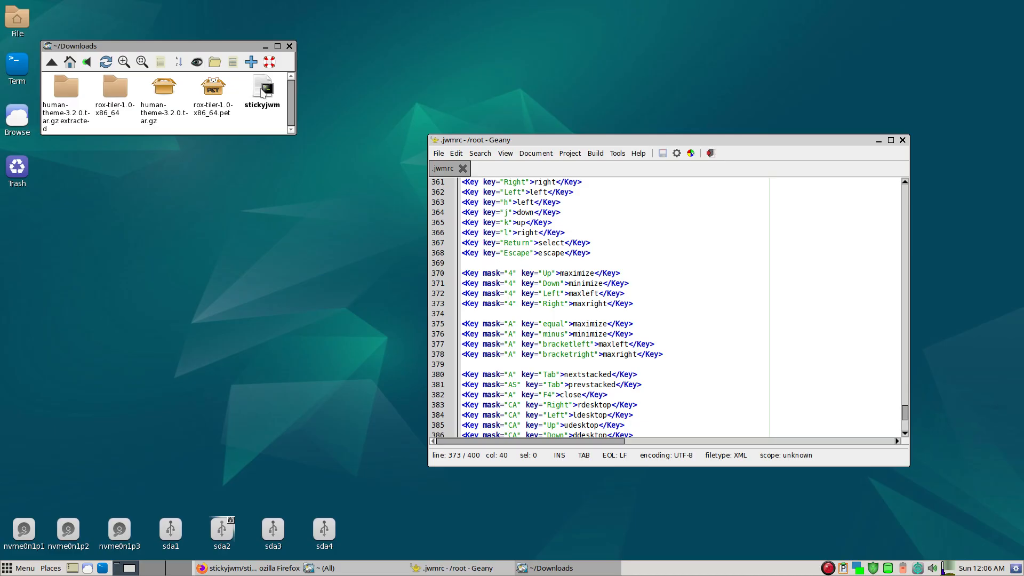
{"action": "left_click", "coordinate": [263, 91]}
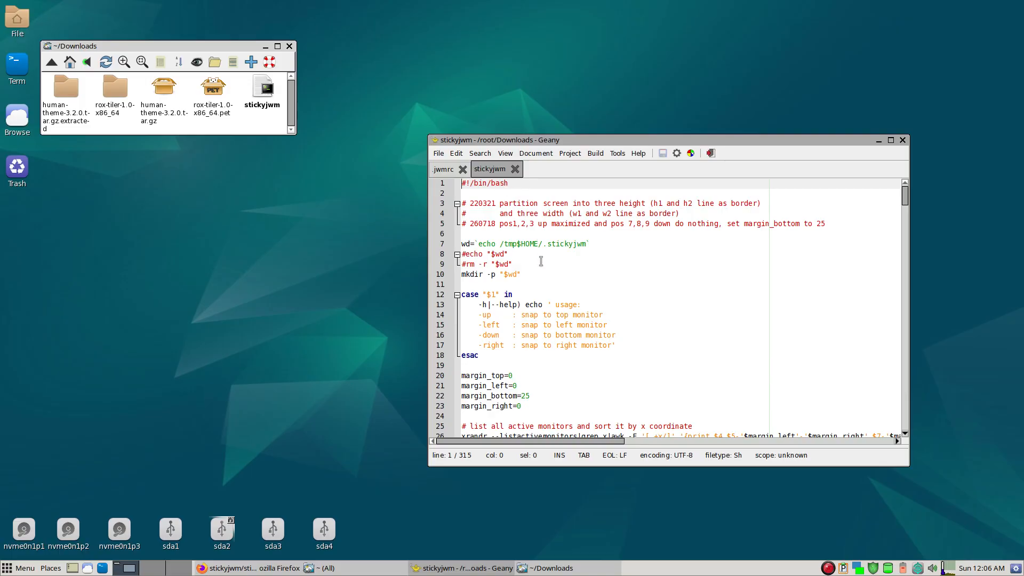
- Skim the stickyjwm script to its end and open the /usr/bin directory in a separate file manager window
{"action": "scroll", "coordinate": [540, 261], "scroll_direction": "down", "scroll_amount": 20}
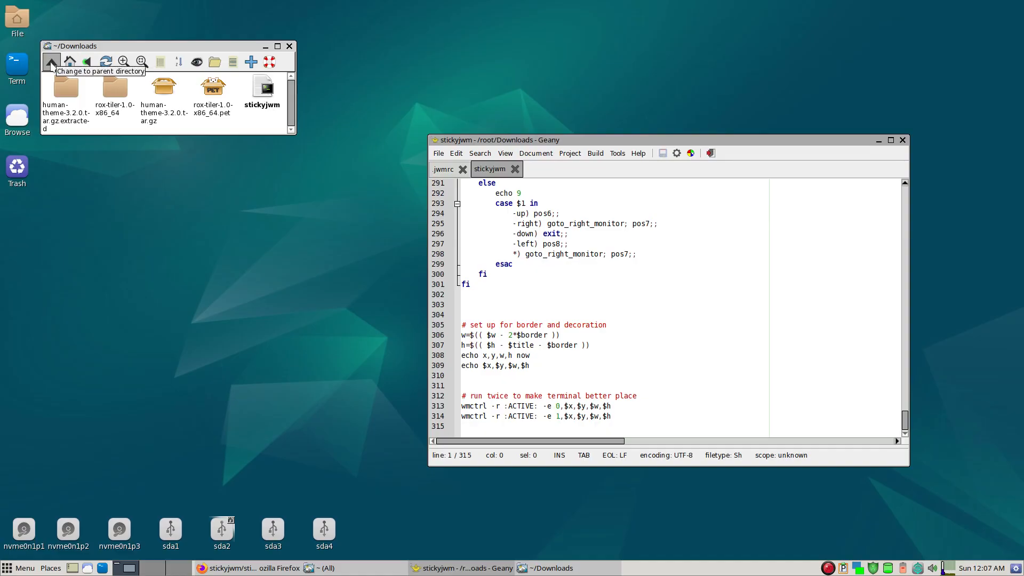
{"action": "left_click", "coordinate": [51, 62]}
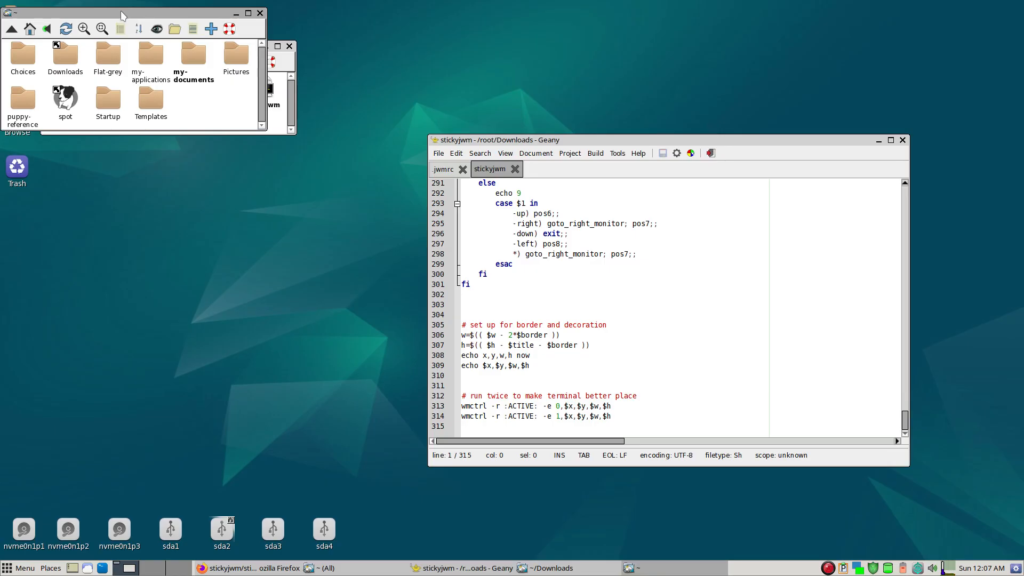
{"action": "left_click_drag", "start_coordinate": [122, 15], "coordinate": [268, 249]}
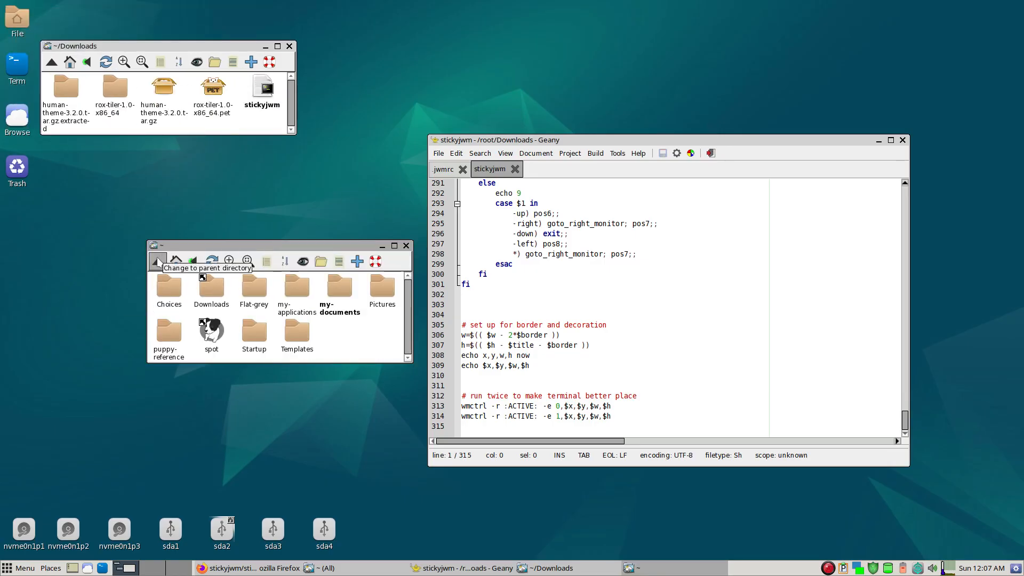
{"action": "key", "text": "slash"}
{"action": "key", "text": "BackSpace"}
{"action": "key", "text": "BackSpace"}
{"action": "key", "text": "BackSpace"}
{"action": "key", "text": "BackSpace"}
{"action": "key", "text": "BackSpace"}
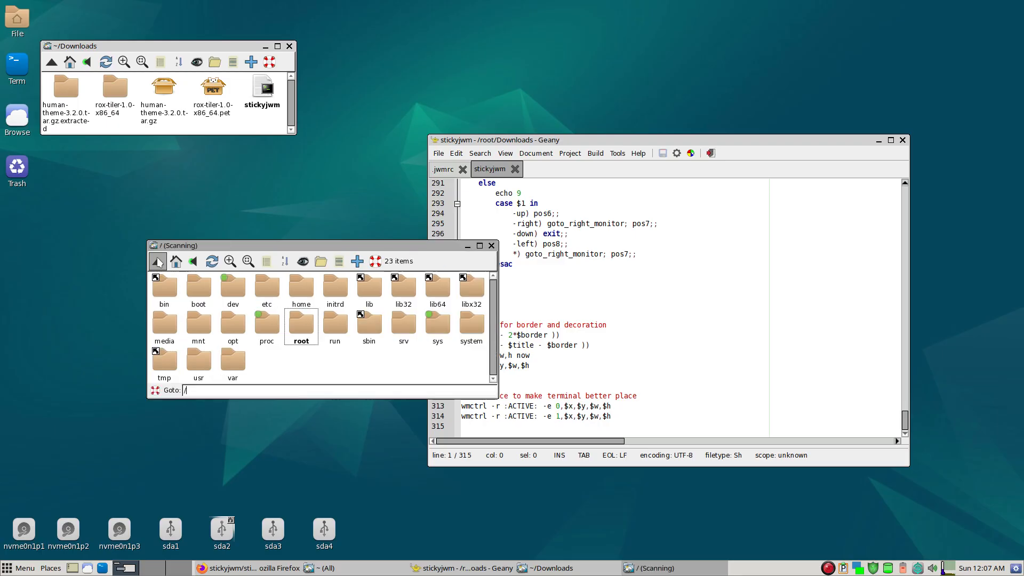
{"action": "type", "text": "usr/b"}
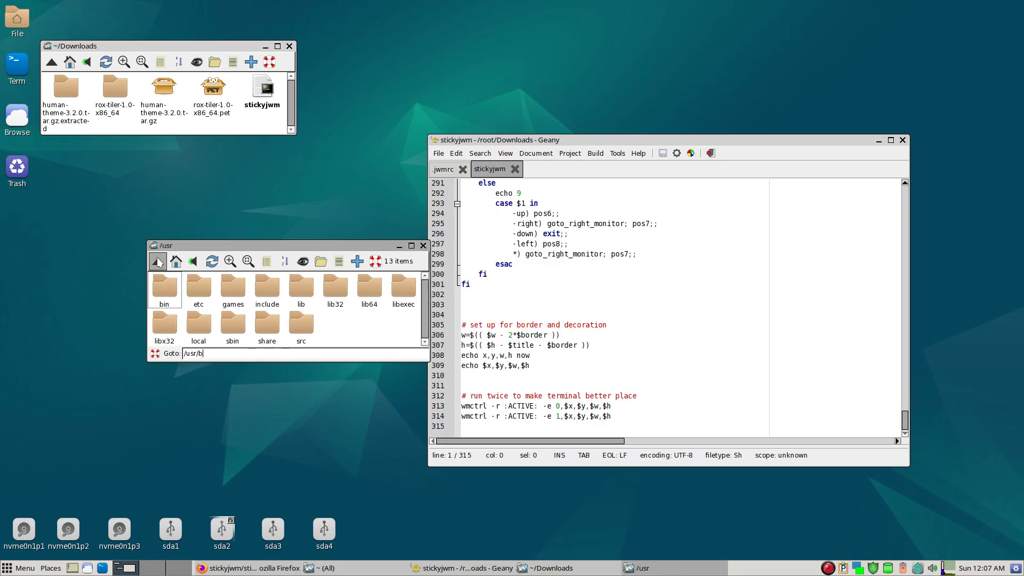
{"action": "type", "text": "in/"}
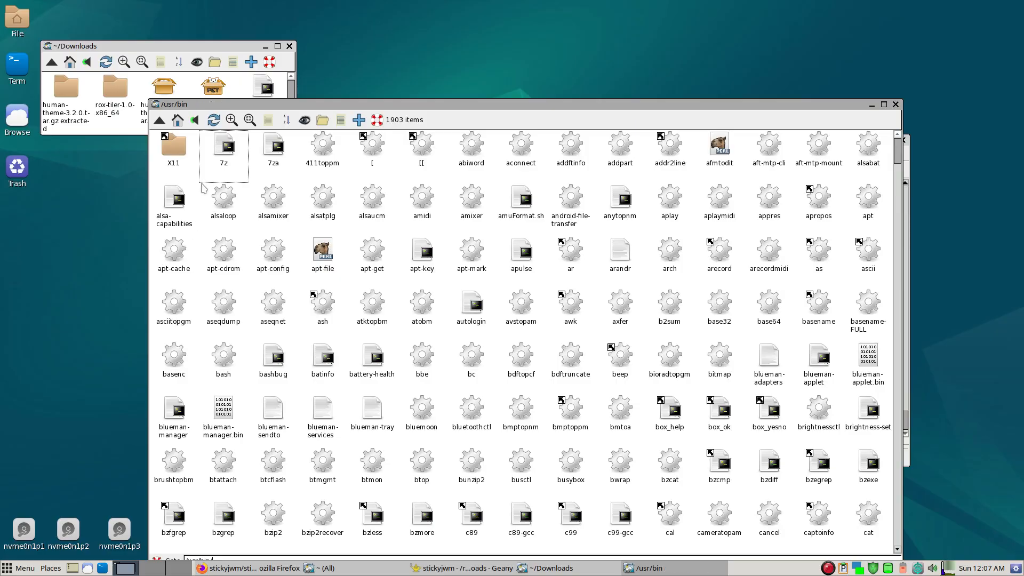
- Copy the stickyjwm script from the Downloads folder into /usr/bin
{"action": "left_click", "coordinate": [191, 51]}
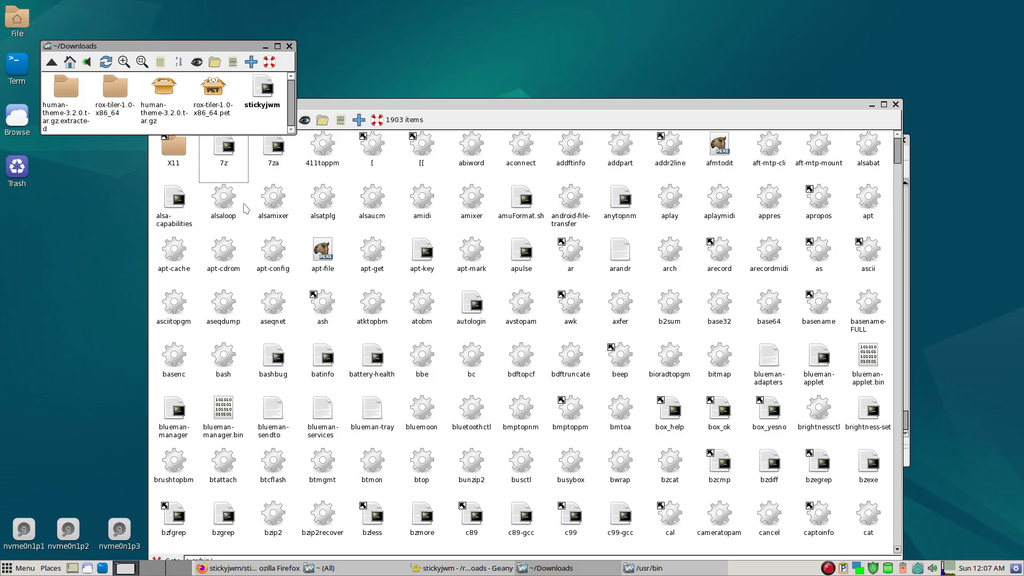
{"action": "left_click_drag", "start_coordinate": [263, 92], "coordinate": [245, 187]}
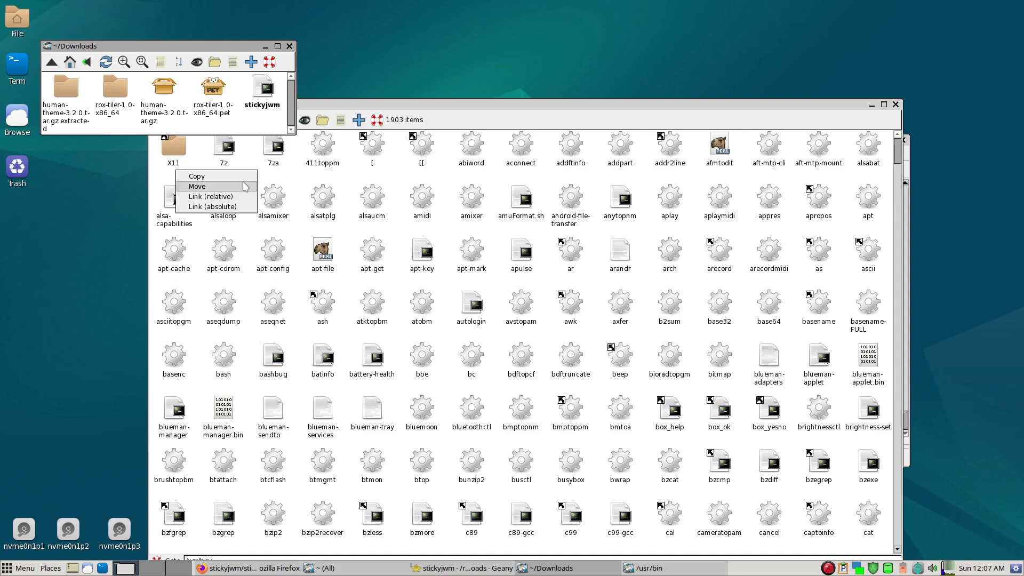
{"action": "left_click", "coordinate": [245, 187]}
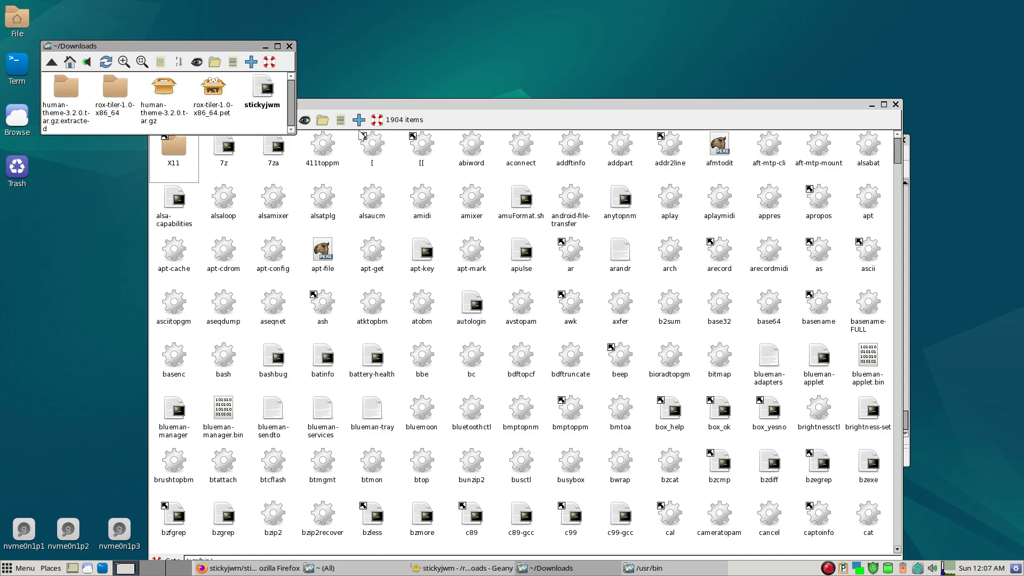
- Bring the /usr/bin window forward, reposition it, and locate the stickyjwm file by its name
{"action": "left_click_drag", "start_coordinate": [400, 107], "coordinate": [446, 62]}
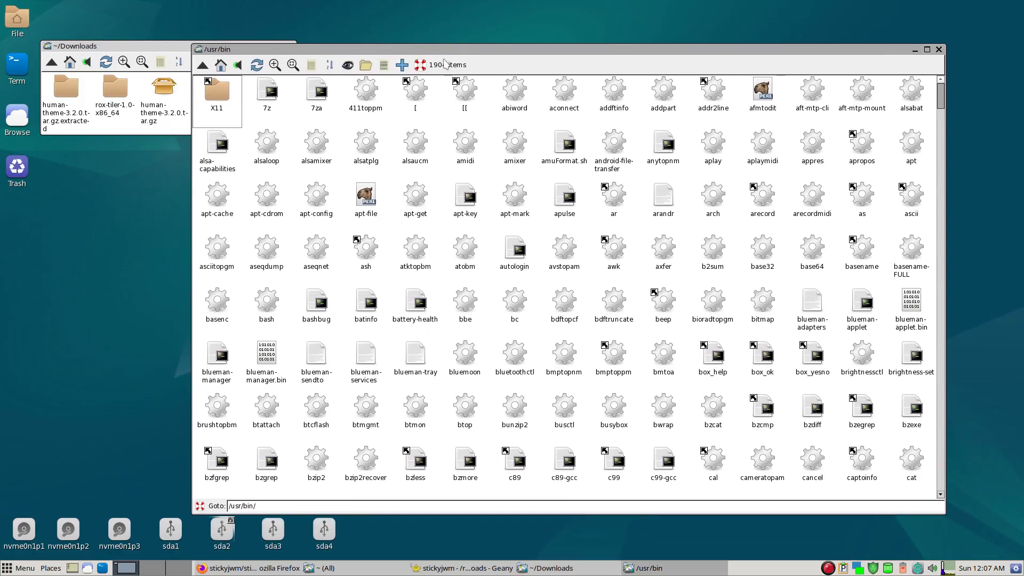
{"action": "type", "text": "sticky"}
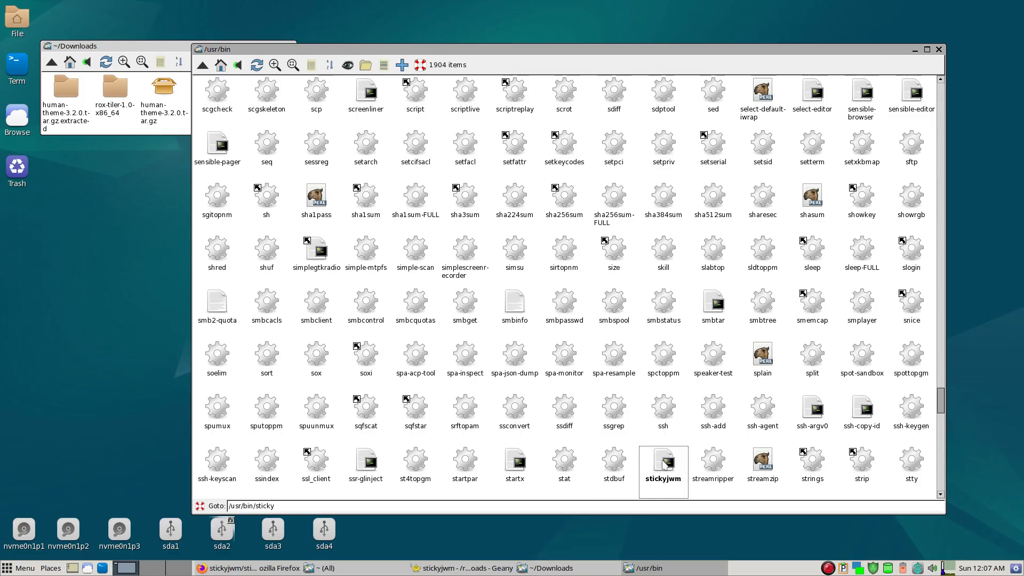
{"action": "key", "text": "Escape"}
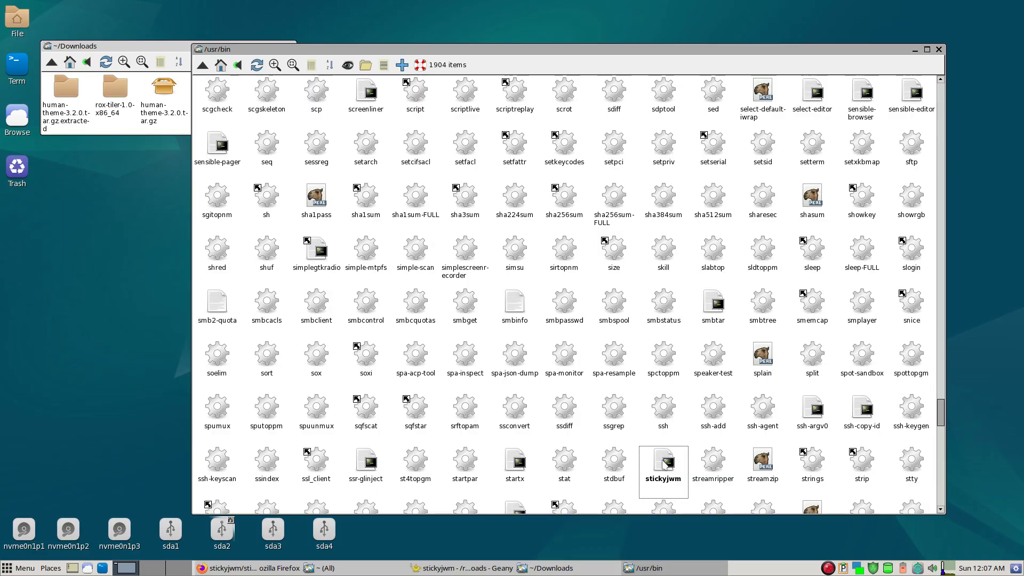
- Open a terminal in the /usr/bin directory and try to run the stickyjwm command
{"action": "key", "text": "grave"}
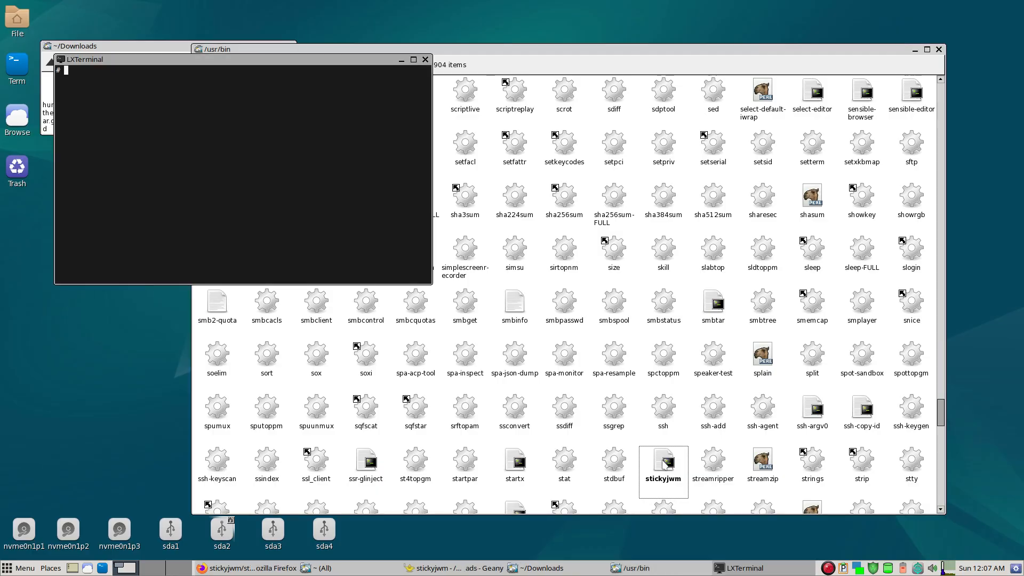
{"action": "type", "text": "chmod +x"}
{"action": "key", "text": "BackSpace"}
{"action": "key", "text": "BackSpace"}
{"action": "key", "text": "BackSpace"}
{"action": "key", "text": "BackSpace"}
{"action": "key", "text": "BackSpace"}
{"action": "key", "text": "BackSpace"}
{"action": "key", "text": "BackSpace"}
{"action": "key", "text": "BackSpace"}
{"action": "type", "text": "stickpup"}
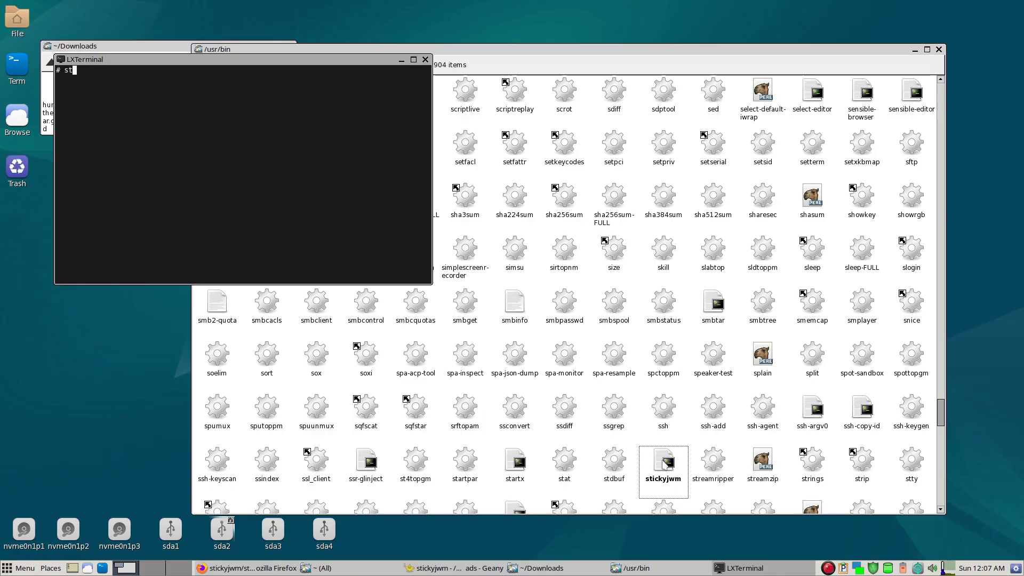
{"action": "key", "text": "BackSpace"}
{"action": "key", "text": "BackSpace"}
{"action": "key", "text": "BackSpace"}
{"action": "key", "text": "BackSpace"}
{"action": "type", "text": "yjwm"}
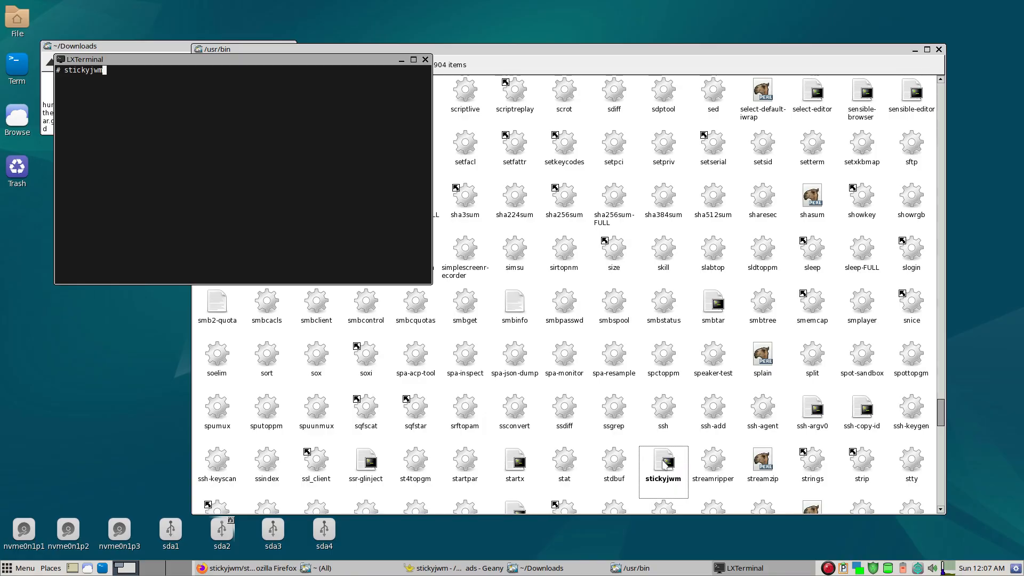
{"action": "key", "text": "Return"}
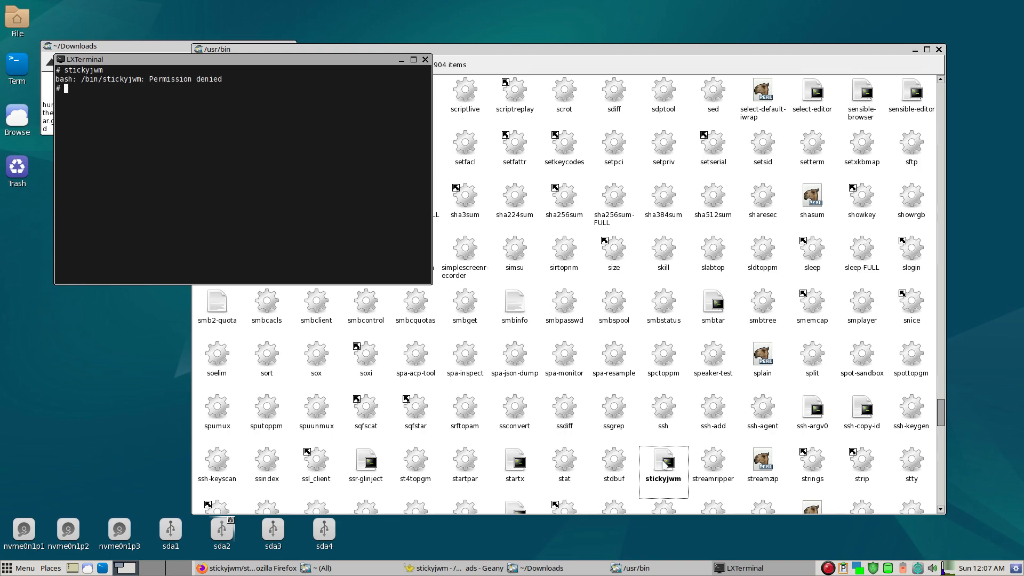
- Make the script executable with the command chmod +x stickyjwm
{"action": "type", "text": "chmod +x "}
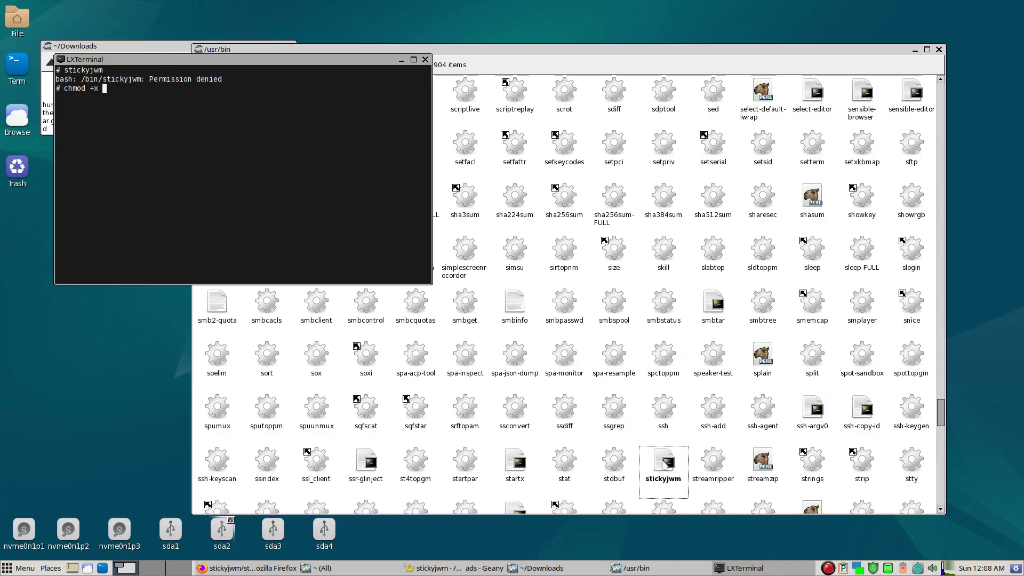
{"action": "type", "text": "stickyjwm"}
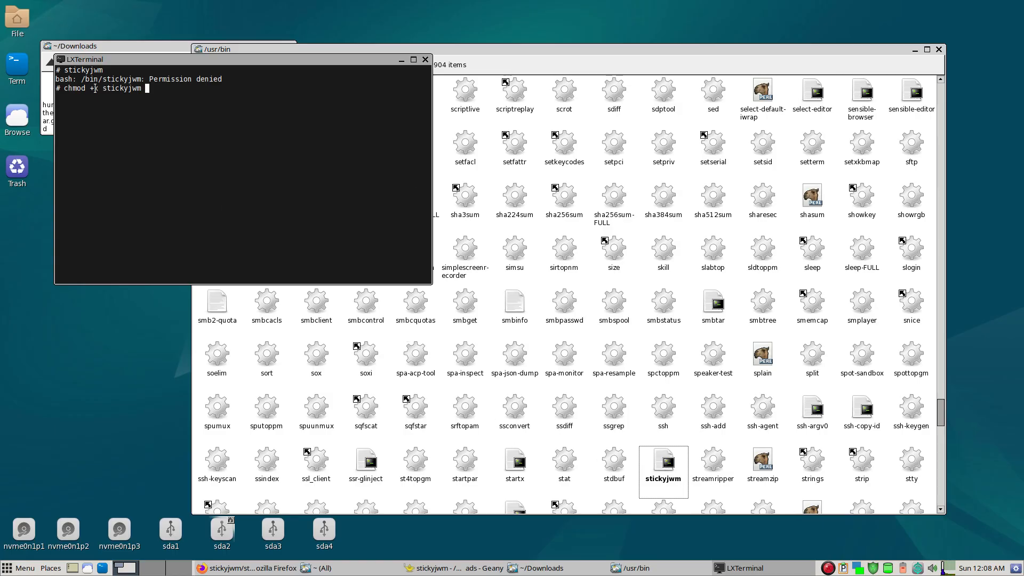
{"action": "left_click_drag", "start_coordinate": [95, 88], "coordinate": [99, 88]}
{"action": "left_click", "coordinate": [189, 119]}
{"action": "key", "text": "Return"}
- Run stickyjwm twice without options to cycle the terminal window through its snap positions
{"action": "type", "text": "sticky"}
{"action": "key", "text": "Tab"}
{"action": "key", "text": "Return"}
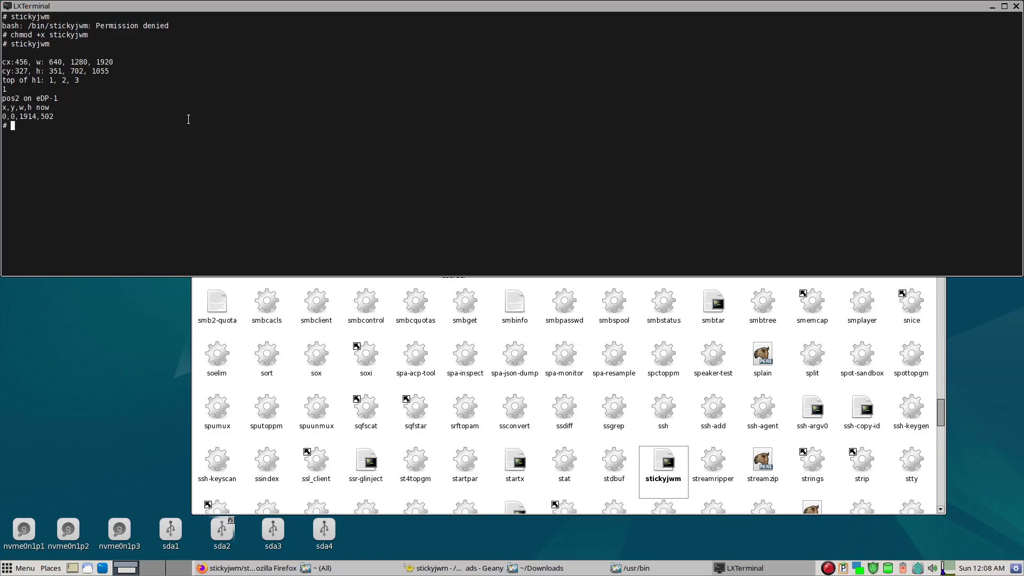
{"action": "key", "text": "Up"}
{"action": "key", "text": "Return"}
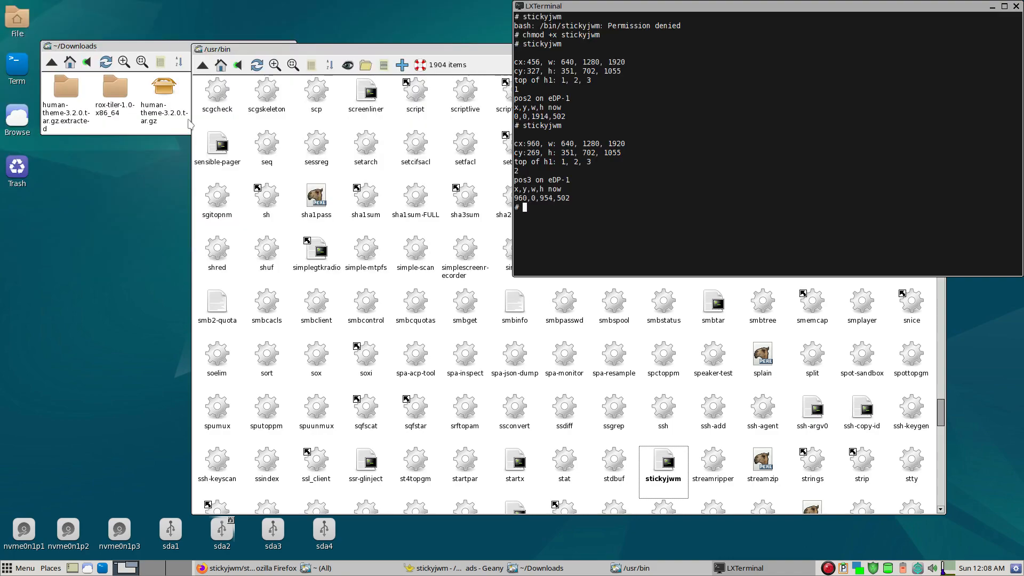
- Display the script's usage options by running stickyjwm -h
{"action": "key", "text": "Up"}
{"action": "type", "text": "-h"}
{"action": "key", "text": "Return"}
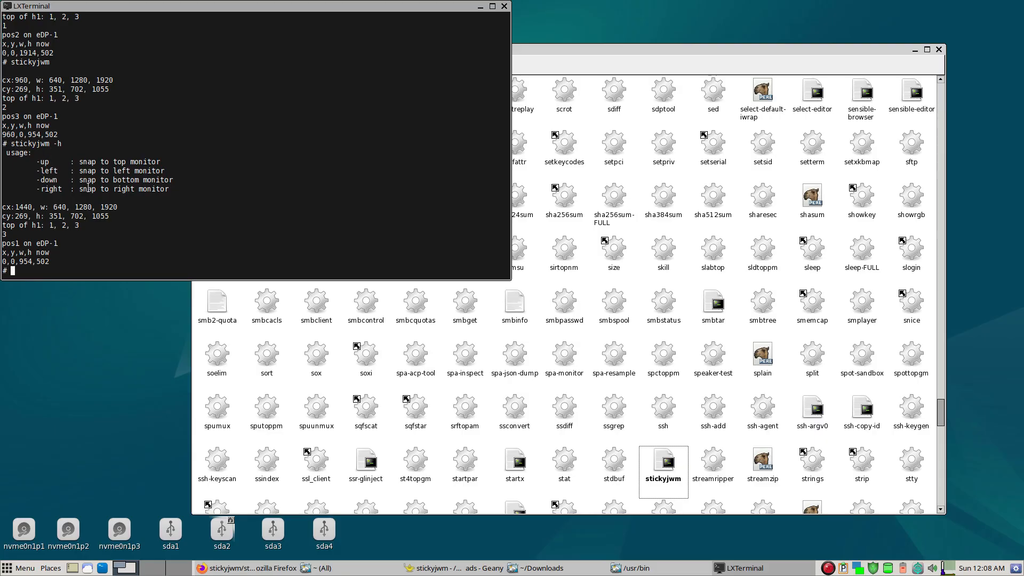
- Snap the terminal window downward from the top-left quarter with stickyjwm -down
{"action": "key", "text": "Up"}
{"action": "key", "text": "BackSpace"}
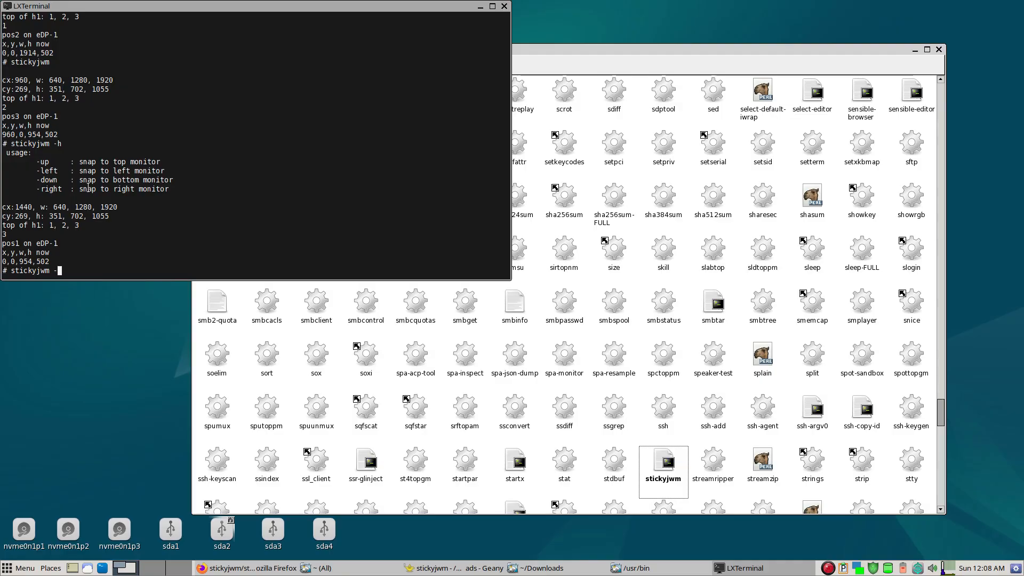
{"action": "type", "text": "down"}
{"action": "key", "text": "Return"}
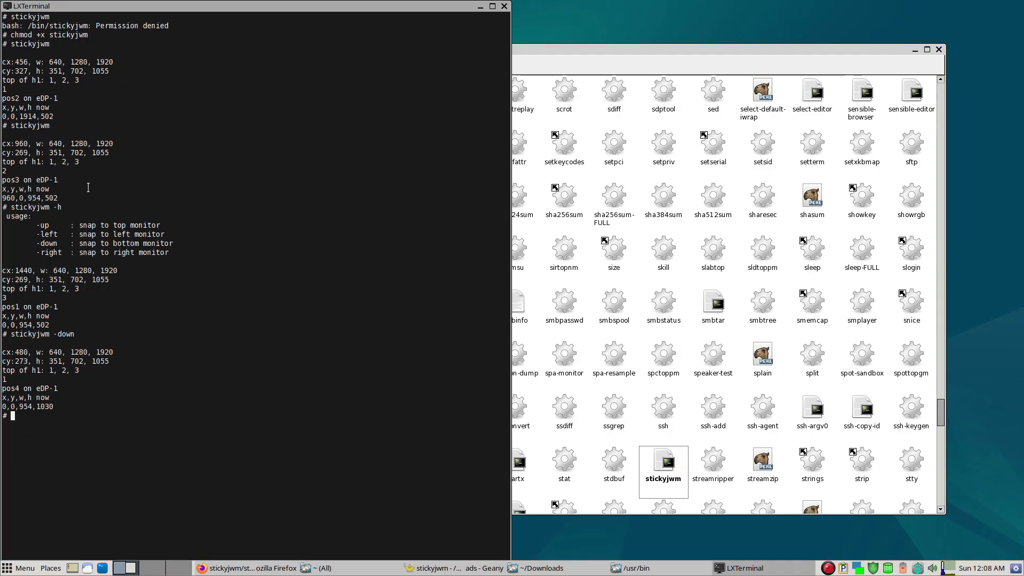
- Run stickyjwm -right twice to move the terminal window to the right half of the screen
{"action": "key", "text": "Up"}
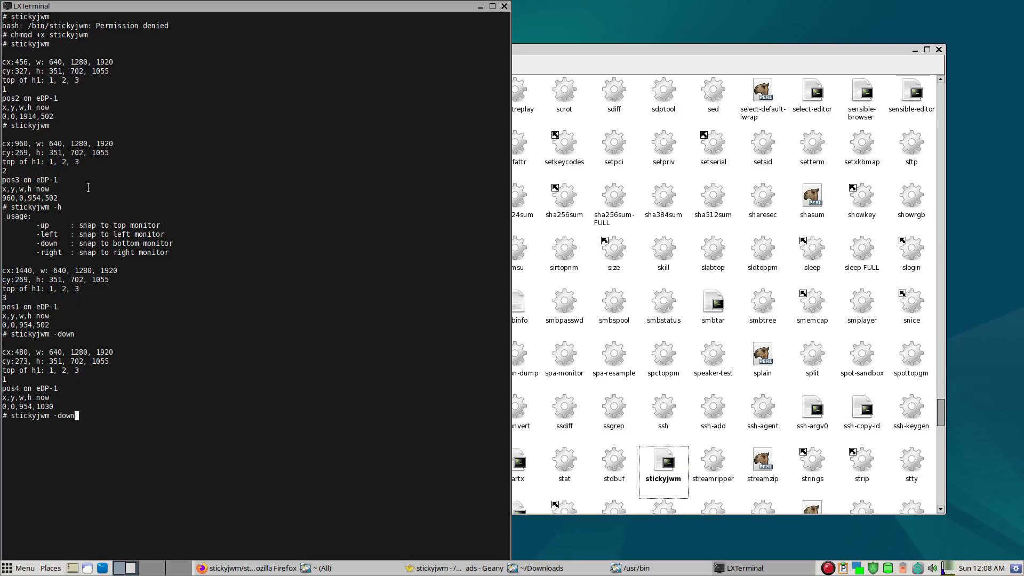
{"action": "key", "text": "BackSpace"}
{"action": "key", "text": "BackSpace"}
{"action": "key", "text": "BackSpace"}
{"action": "key", "text": "BackSpace"}
{"action": "type", "text": "right"}
{"action": "key", "text": "Return"}
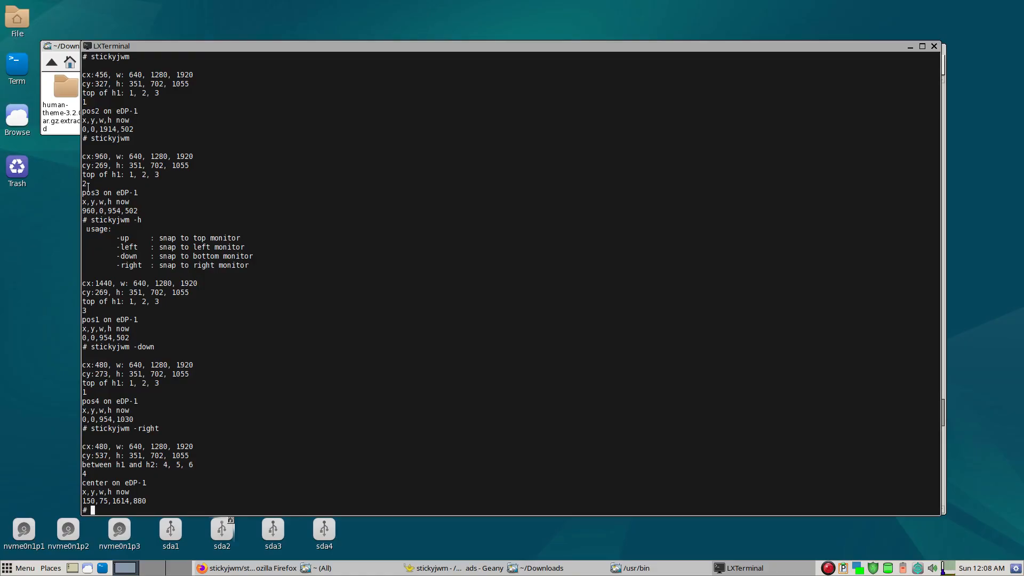
{"action": "key", "text": "Up"}
{"action": "key", "text": "Return"}
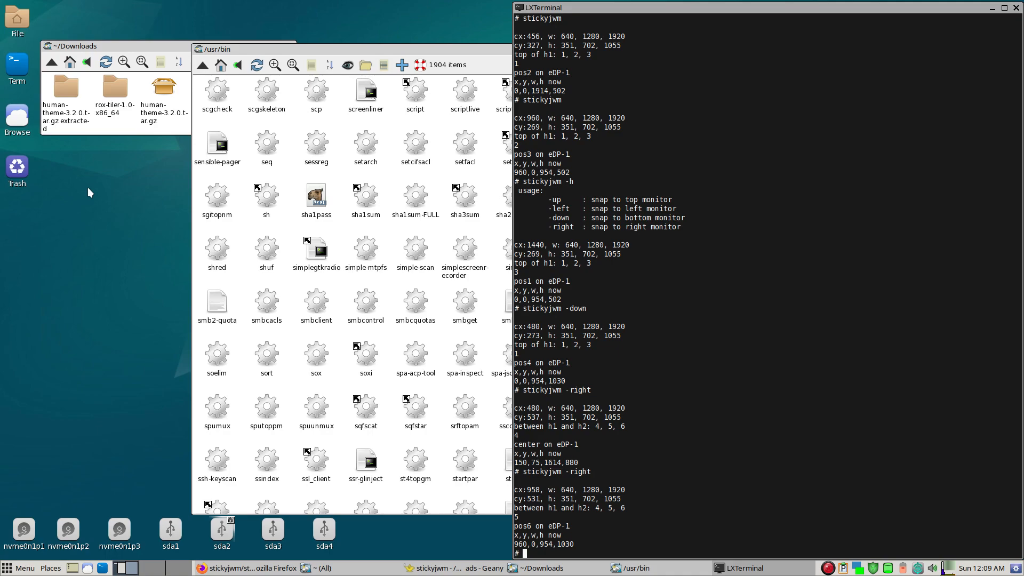
- Snap the terminal from the right half to the bottom-right quarter with stickyjwm -down
{"action": "key", "text": "Up"}
{"action": "key", "text": "BackSpace"}
{"action": "key", "text": "BackSpace"}
{"action": "key", "text": "BackSpace"}
{"action": "key", "text": "BackSpace"}
{"action": "key", "text": "BackSpace"}
{"action": "type", "text": "down"}
{"action": "key", "text": "Return"}
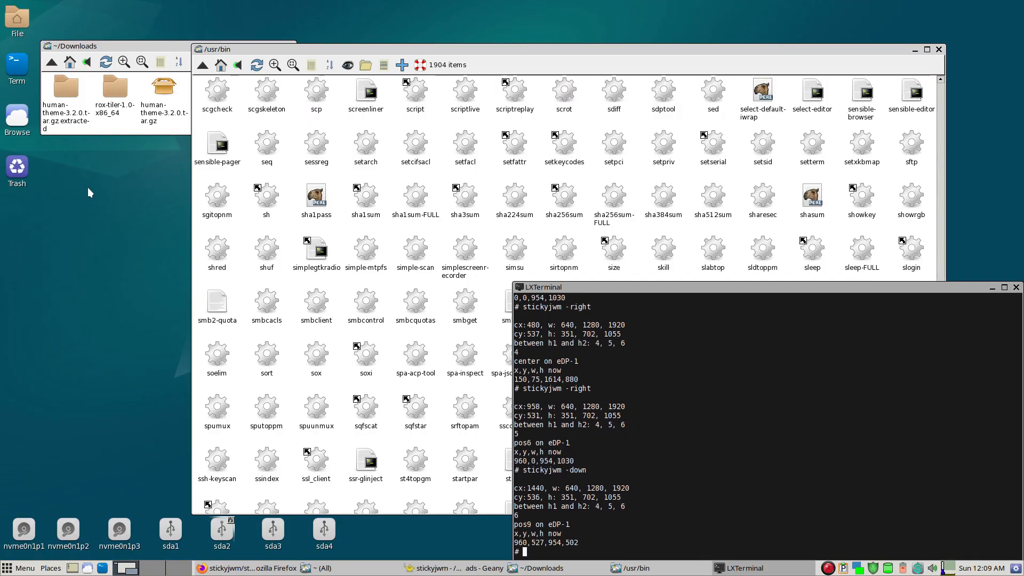
- Snap the terminal from the bottom-right quarter to the full-width bottom half with stickyjwm -left
{"action": "key", "text": "Up"}
{"action": "key", "text": "BackSpace"}
{"action": "key", "text": "BackSpace"}
{"action": "key", "text": "BackSpace"}
{"action": "key", "text": "BackSpace"}
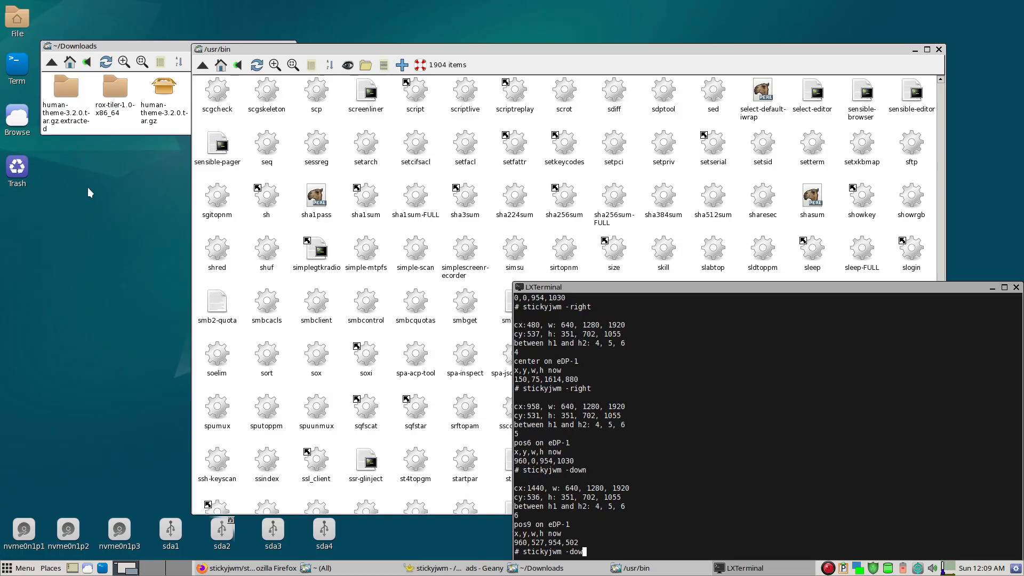
{"action": "type", "text": "left"}
{"action": "key", "text": "Return"}
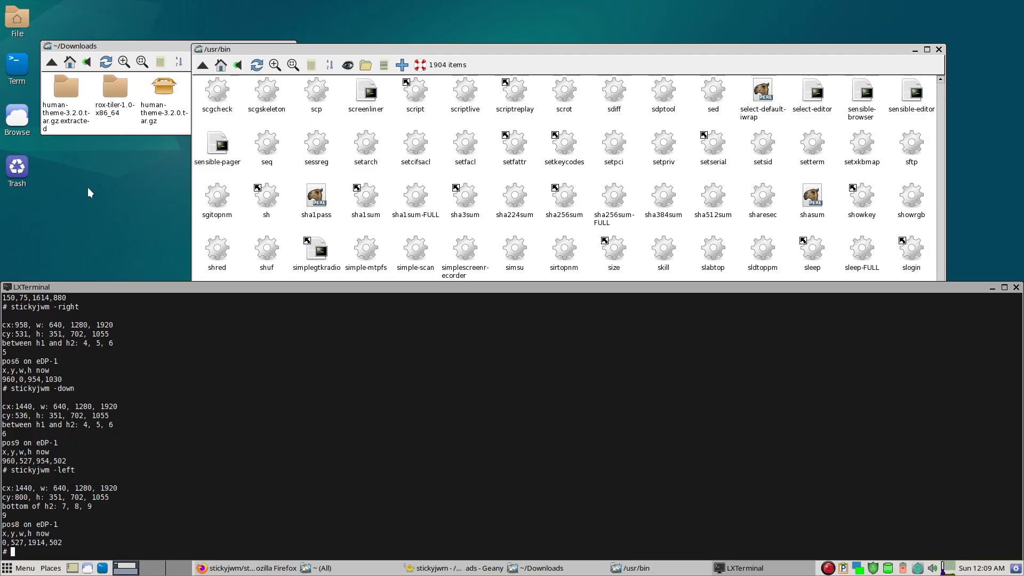
- Switch the Downloads window to the home folder, show hidden files, and open .jwmrc in Geany
{"action": "left_click", "coordinate": [146, 50]}
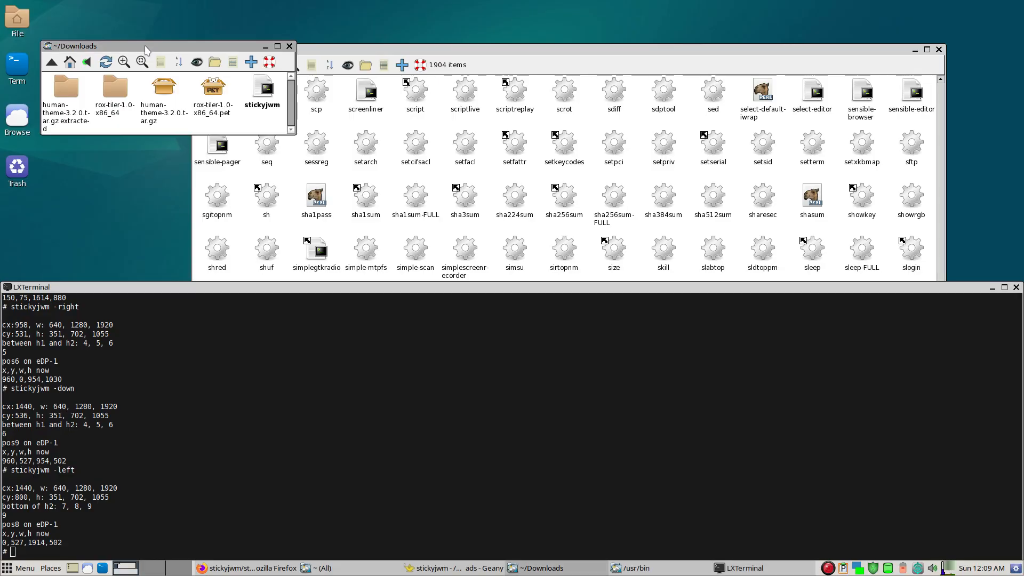
{"action": "left_click", "coordinate": [69, 62]}
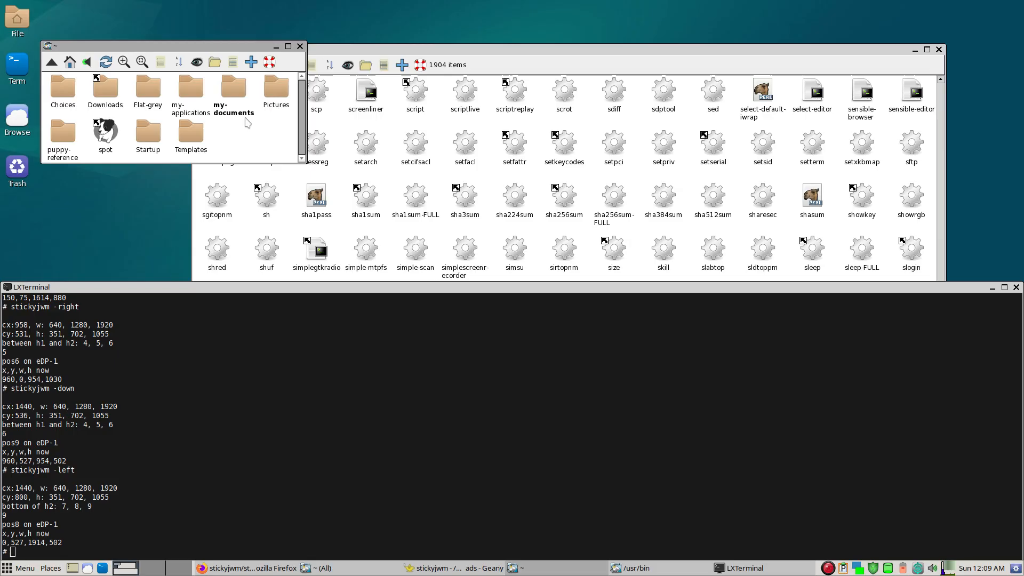
{"action": "left_click", "coordinate": [197, 63]}
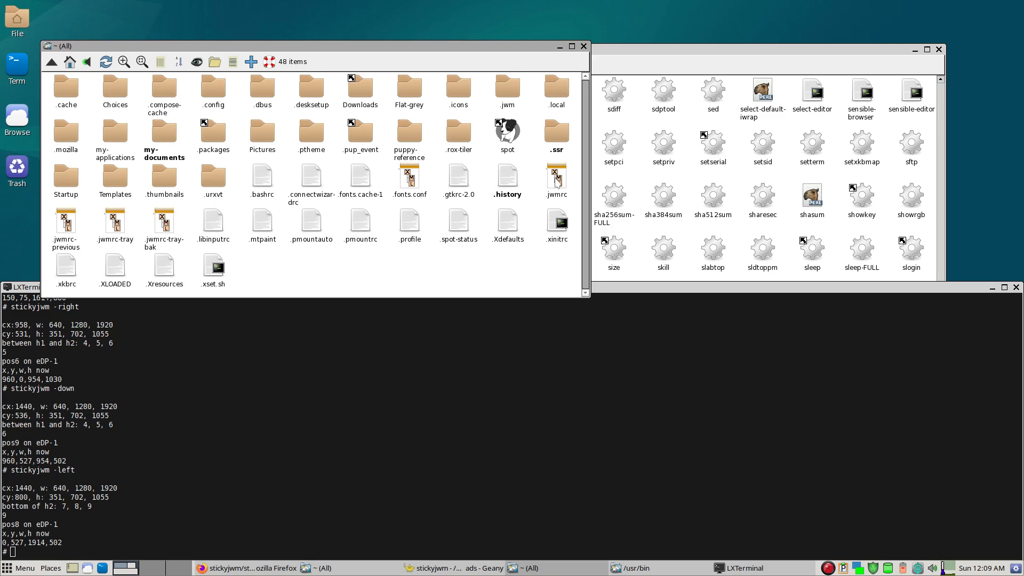
{"action": "left_click", "coordinate": [557, 182]}
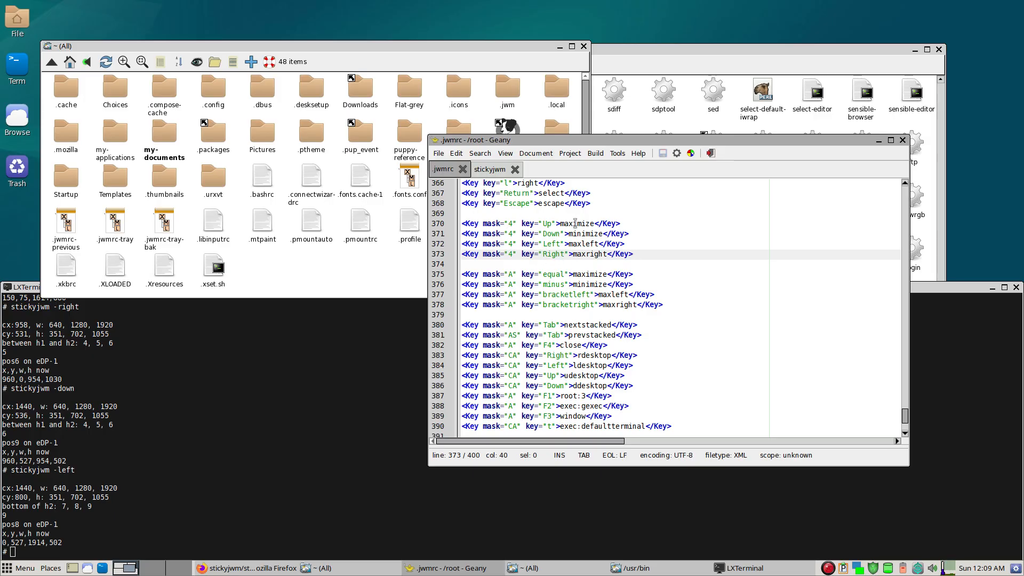
- In .jwmrc, replace the maximize action of the mask 4 Up binding with exec:stickyjwm -up
{"action": "double_click", "coordinate": [575, 224]}
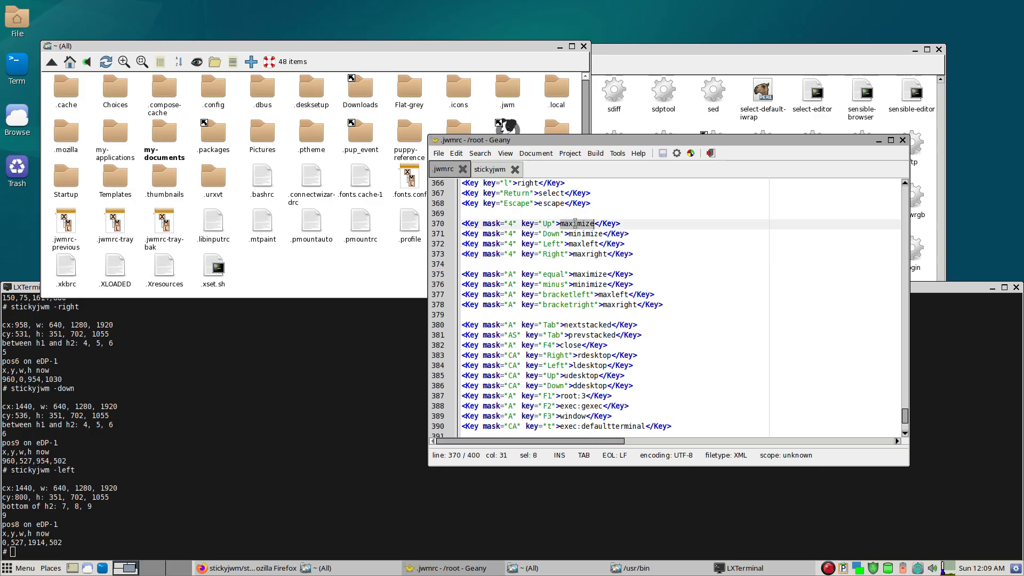
{"action": "type", "text": "exec:"}
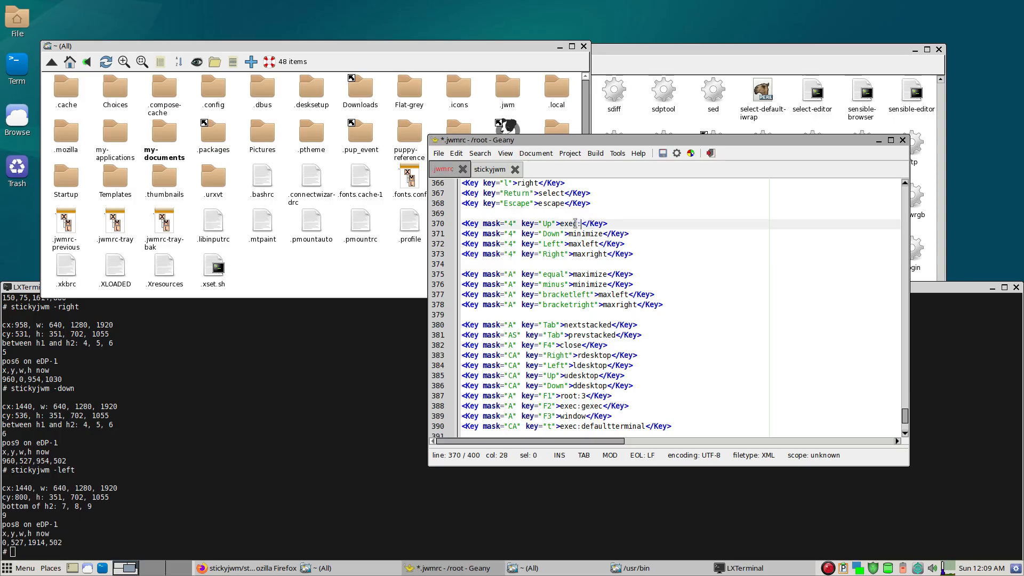
{"action": "type", "text": "stickyjwm -up"}
{"action": "key", "text": "ctrl+shift+Left"}
{"action": "key", "text": "ctrl+shift+Left"}
{"action": "key", "text": "ctrl+c"}
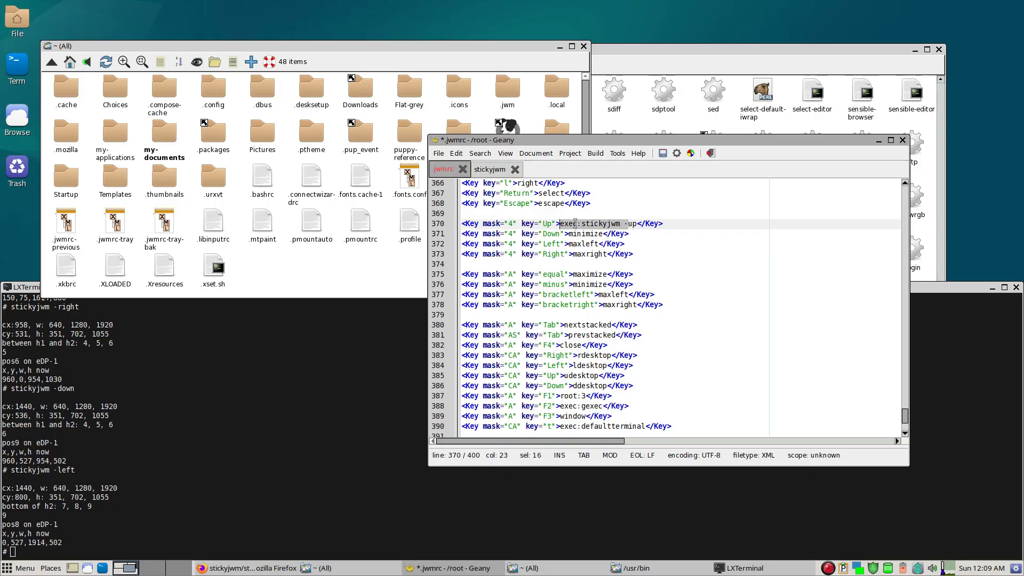
- Change the mask 4 Down binding to exec:stickyjwm -down and clear the old action from the Left binding below it
{"action": "key", "text": "Down"}
{"action": "key", "text": "Right"}
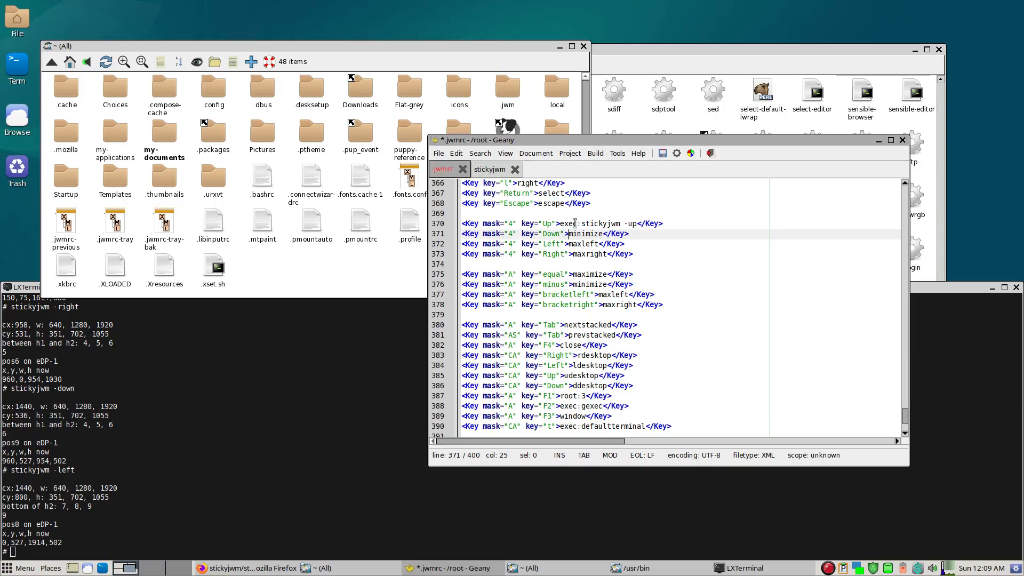
{"action": "key", "text": "Down"}
{"action": "key", "text": "alt+shift+Up"}
{"action": "key", "text": "alt+shift+Right"}
{"action": "key", "text": "alt+shift+Right"}
{"action": "key", "text": "alt+shift+Right"}
{"action": "key", "text": "alt+shift+Right"}
{"action": "key", "text": "alt+shift+Right"}
{"action": "key", "text": "alt+shift+Right"}
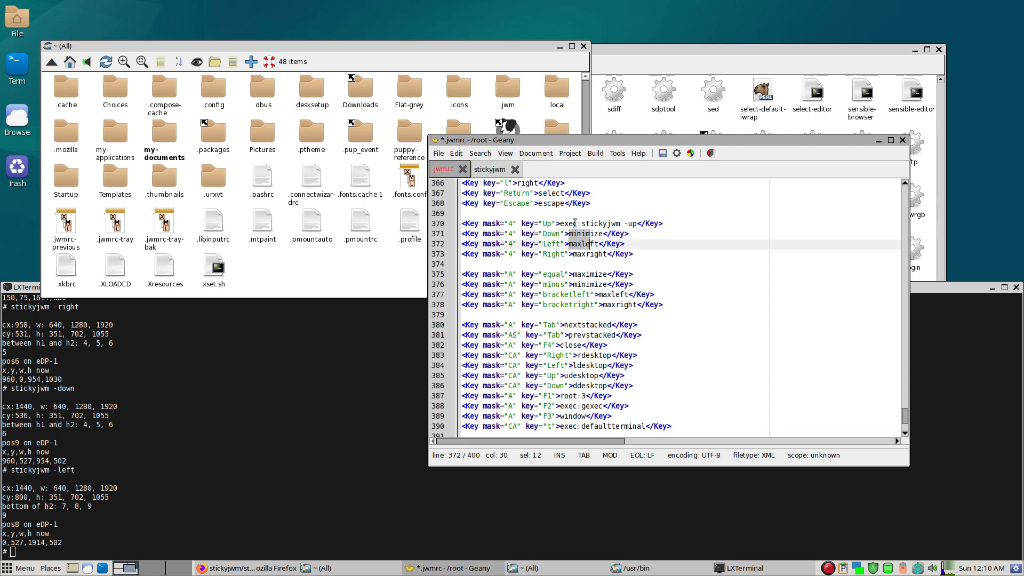
{"action": "key", "text": "alt+shift+Right"}
{"action": "key", "text": "ctrl+v"}
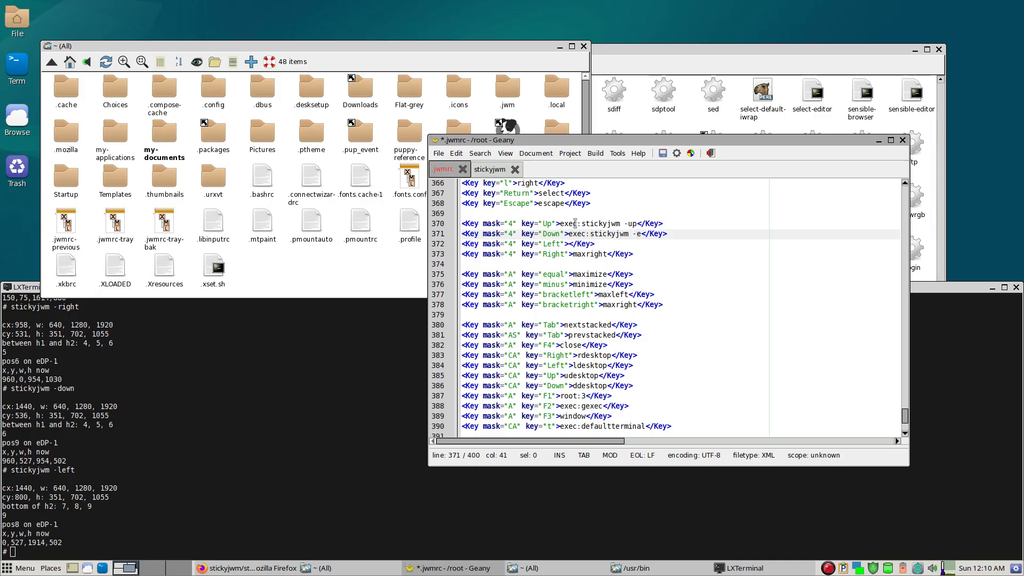
{"action": "key", "text": "Delete"}
{"action": "type", "text": "down"}
- Set the action of the mask 4 Left binding to exec:stickyjwm -left
{"action": "key", "text": "Down"}
{"action": "type", "text": "exec:"}
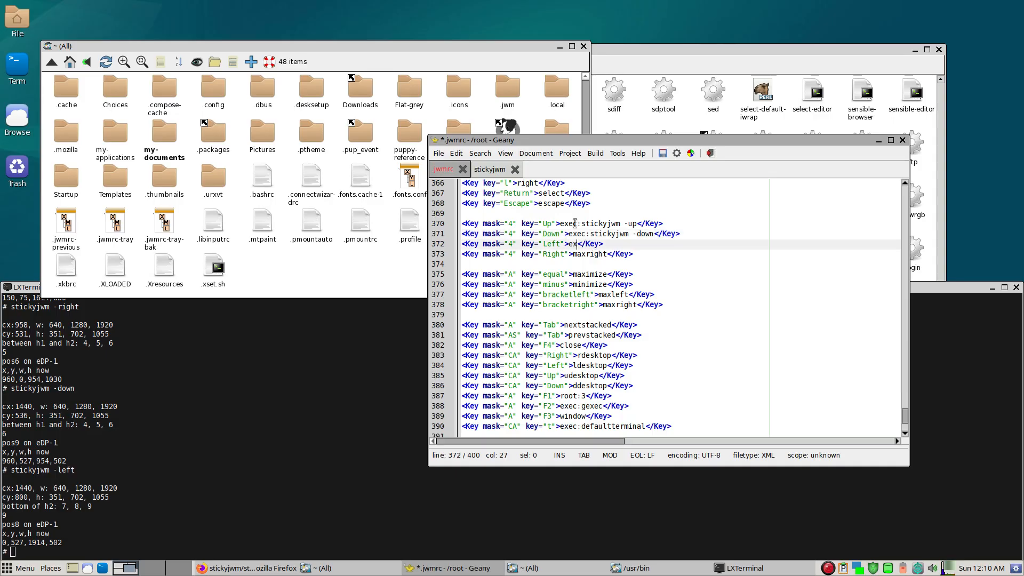
{"action": "type", "text": "stickyjwm -left"}
- Replace maxright in the mask 4 Right binding with exec:stickyjwm -right and save .jwmrc
{"action": "key", "text": "Down"}
{"action": "key", "text": "ctrl+shift+Right"}
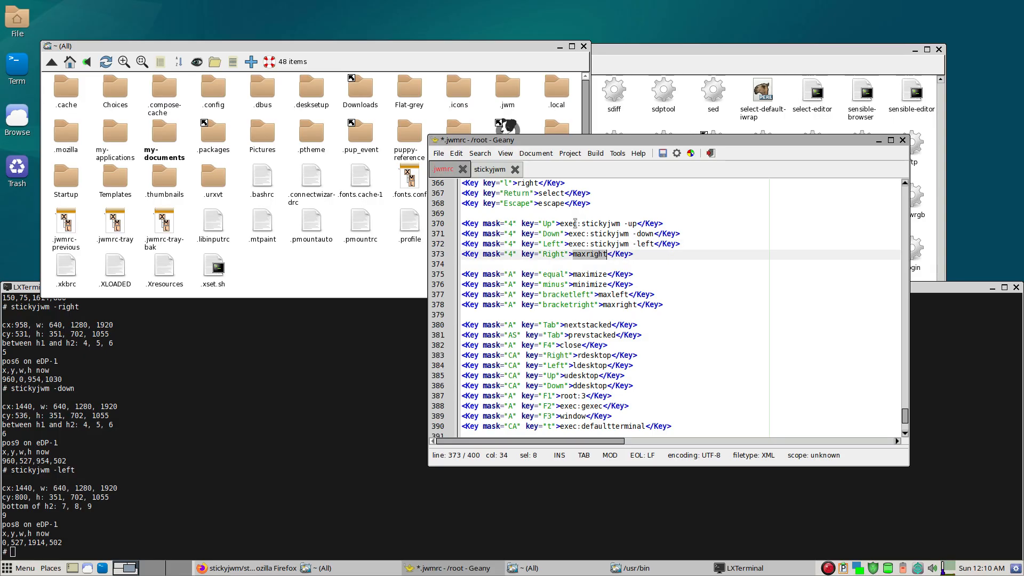
{"action": "key", "text": "ctrl+v"}
{"action": "key", "text": "BackSpace"}
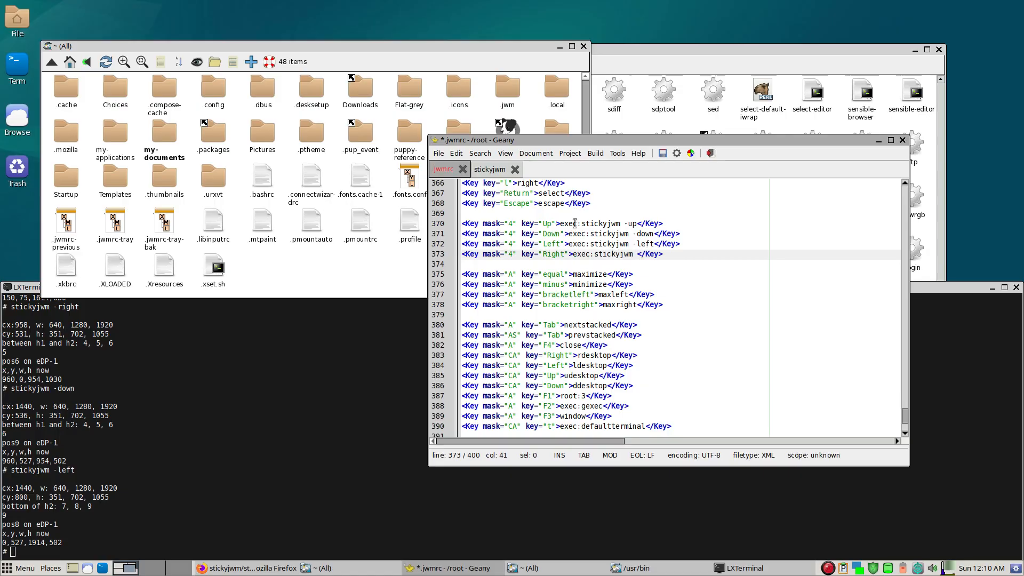
{"action": "type", "text": "-right"}
{"action": "key", "text": "ctrl+s"}
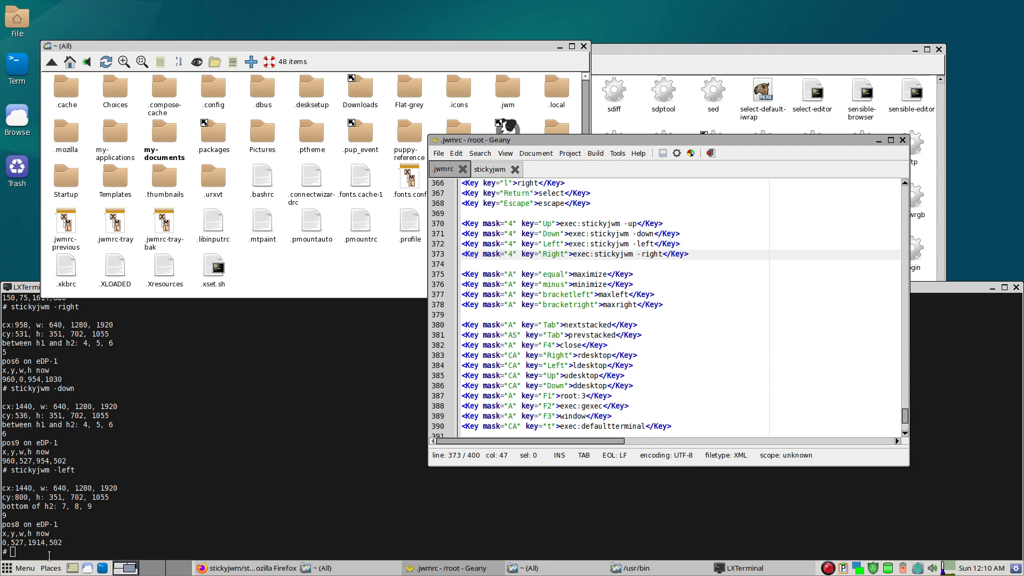
- Restart the window manager so that the new JWM key bindings are loaded
{"action": "left_click", "coordinate": [24, 569]}
{"action": "left_click", "coordinate": [26, 552]}
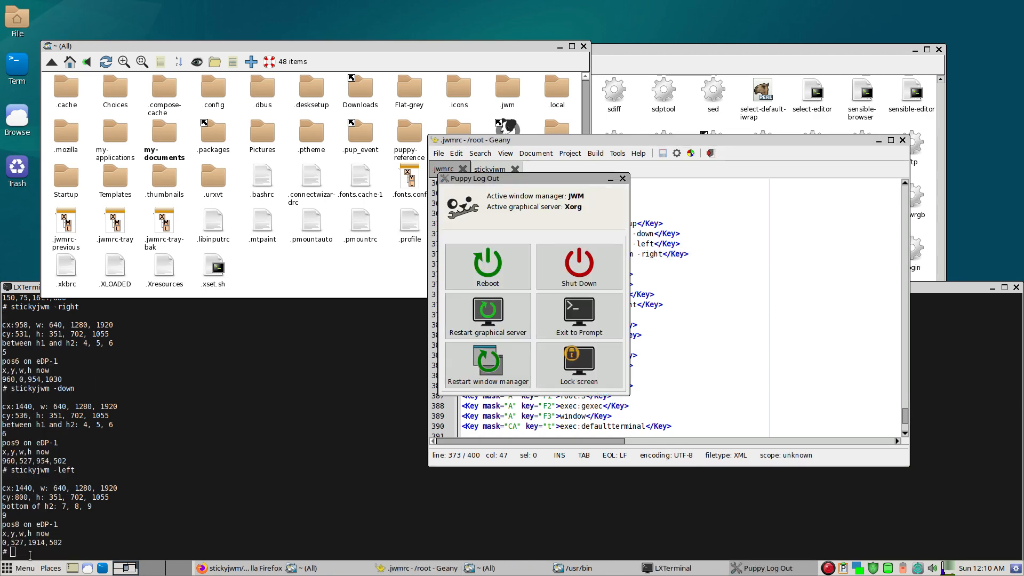
{"action": "left_click", "coordinate": [499, 365]}
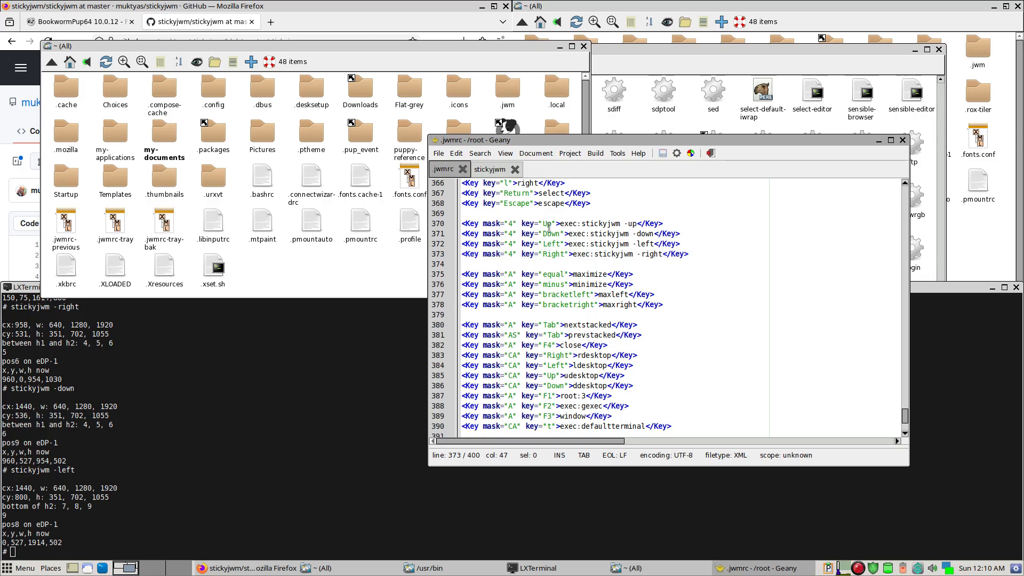
- Test the new bindings by snapping the Geany window through the top, left and bottom halves into the bottom-right quarter
{"action": "key", "text": "super+Up"}
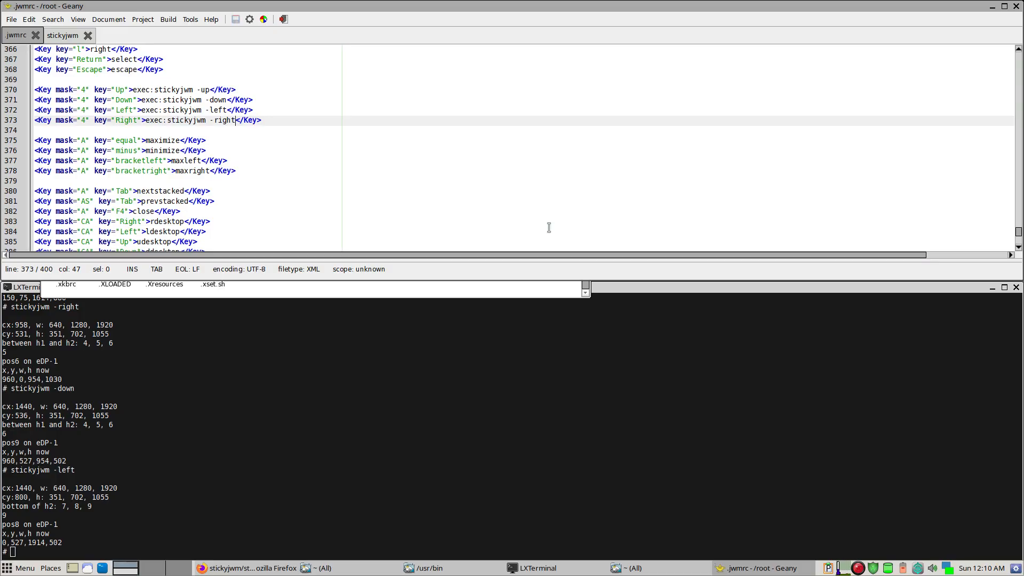
{"action": "key", "text": "super+Left"}
{"action": "key", "text": "super+Down"}
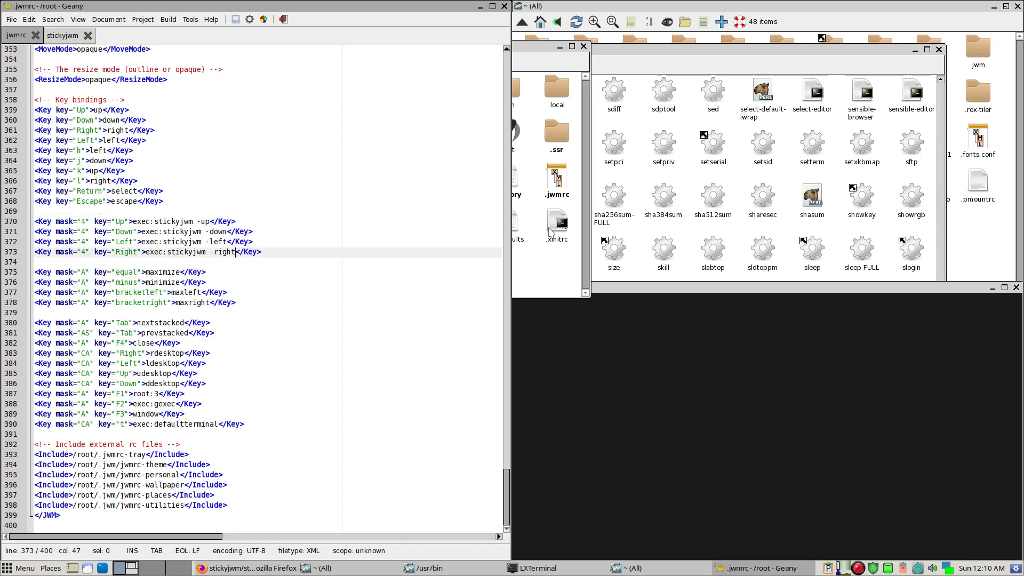
{"action": "key", "text": "super+Down"}
{"action": "key", "text": "super+Right"}
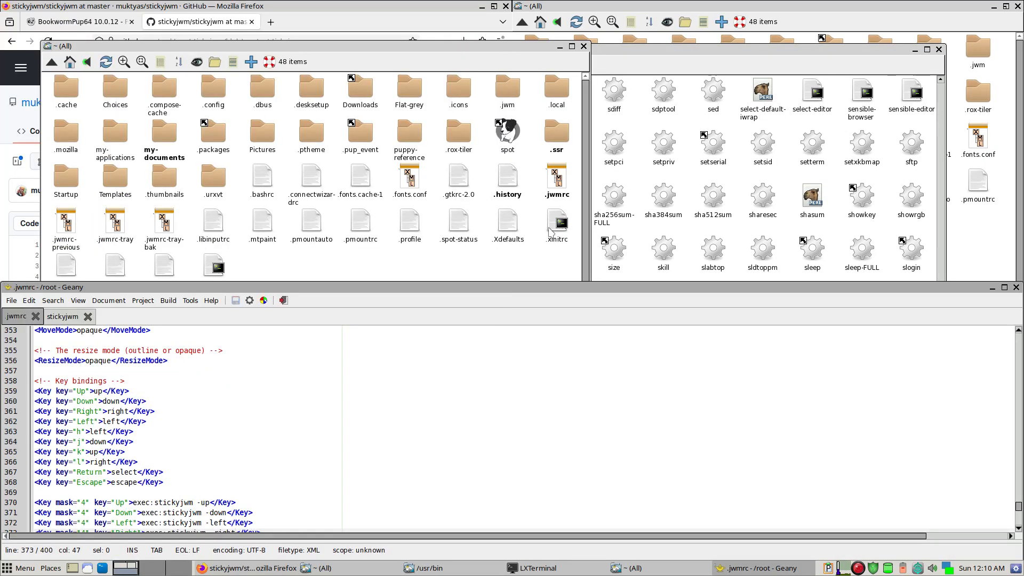
{"action": "key", "text": "super+Right"}
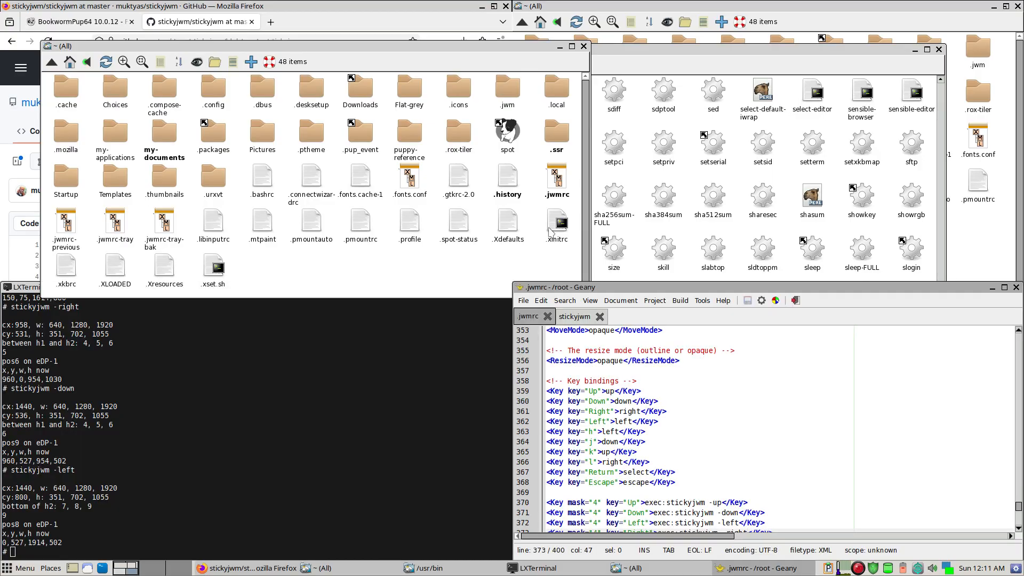
- Close the terminal and the floating home folder window that overlaps the /usr/bin window
{"action": "left_click", "coordinate": [412, 372]}
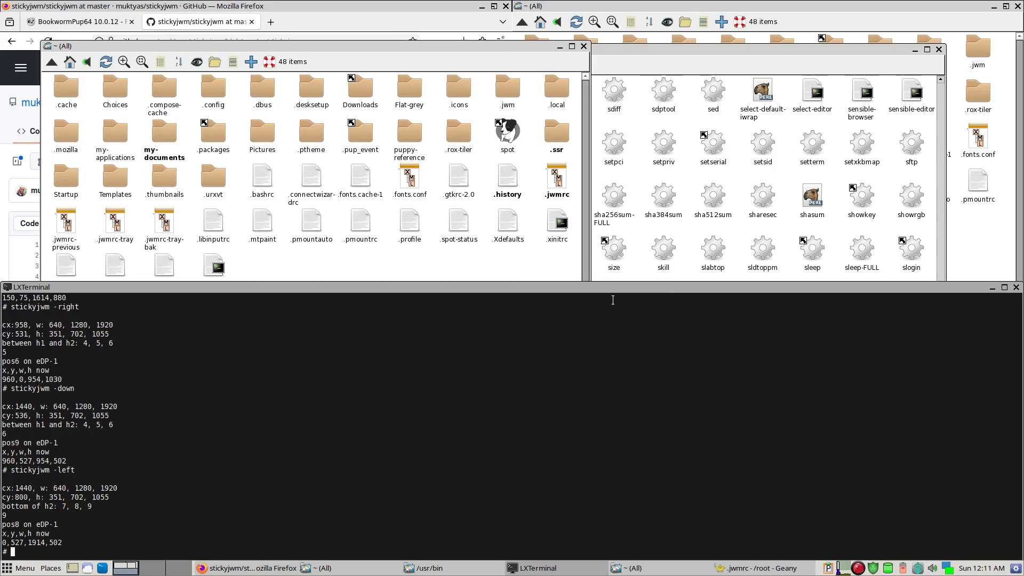
{"action": "key", "text": "ctrl+d"}
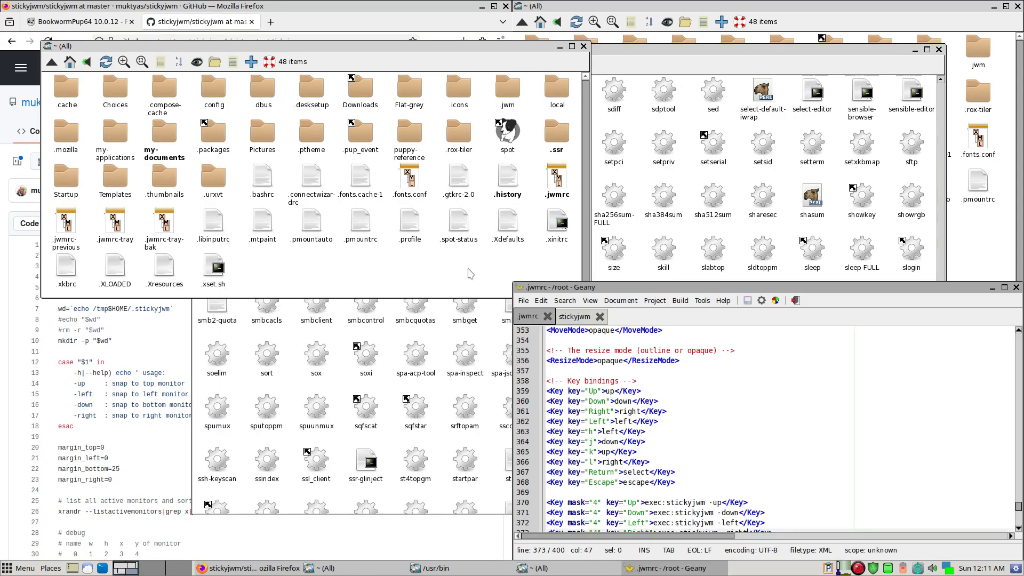
{"action": "left_click", "coordinate": [583, 46]}
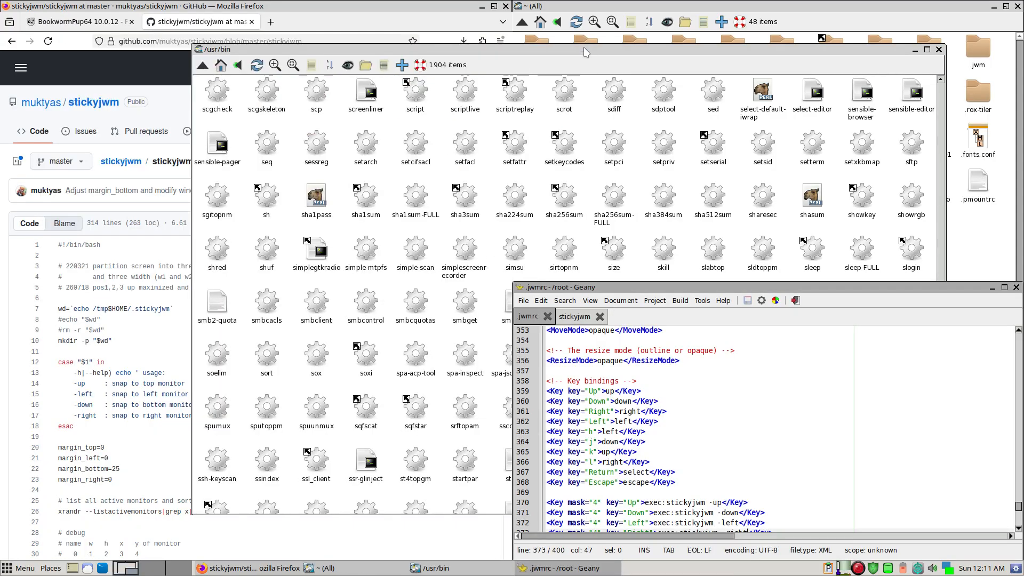
- Snap the /usr/bin window to the left half and on into the top-right quarter with the new bindings
{"action": "left_click_drag", "start_coordinate": [586, 52], "coordinate": [455, 46]}
{"action": "key", "text": "super+Left"}
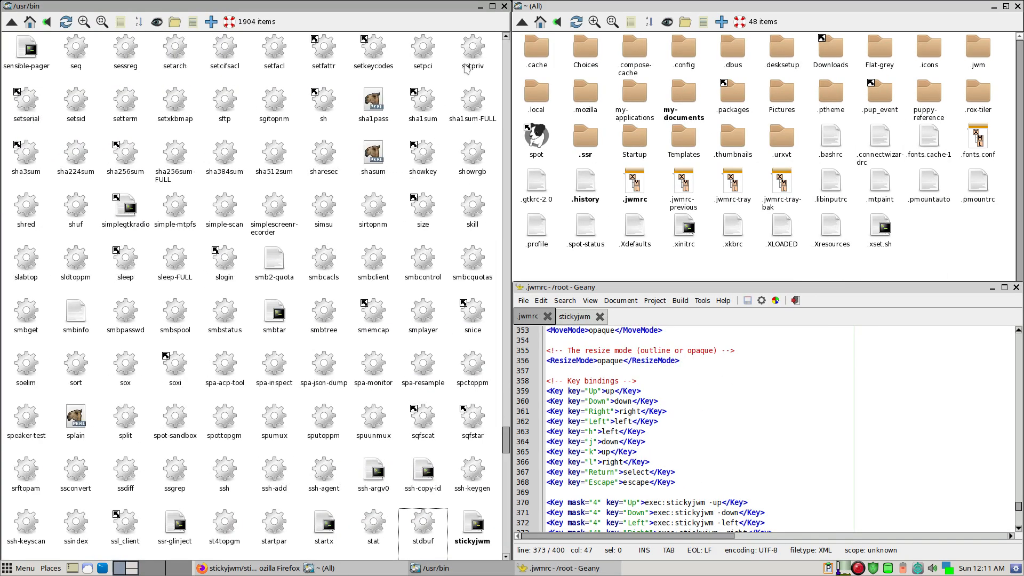
{"action": "key", "text": "super+Up"}
{"action": "key", "text": "super+Right"}
{"action": "key", "text": "super+Right"}
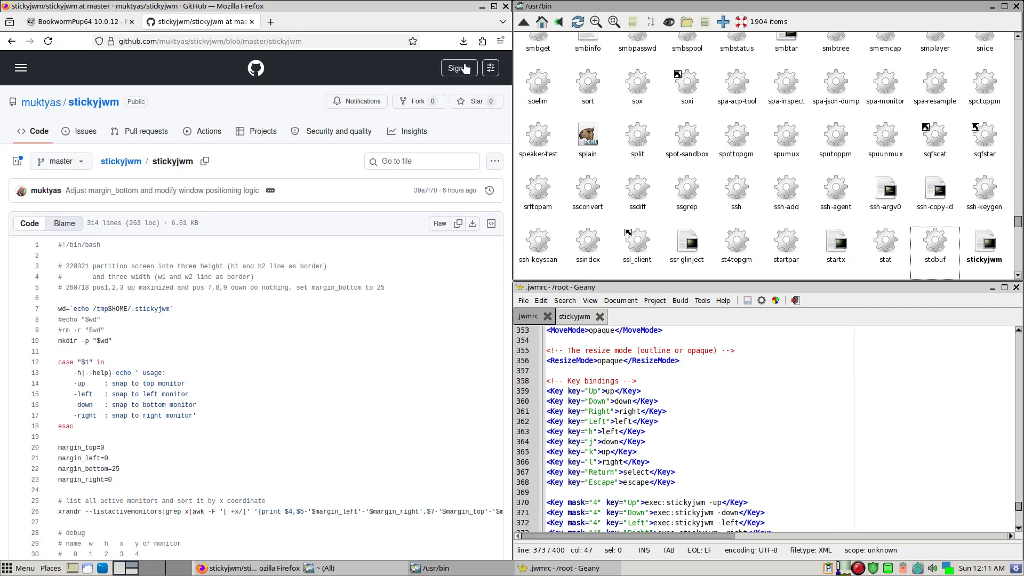
- Snap the /usr/bin window down to the bottom-right quarter and back to the full-height left half
{"action": "key", "text": "super+Down"}
{"action": "key", "text": "super+Down"}
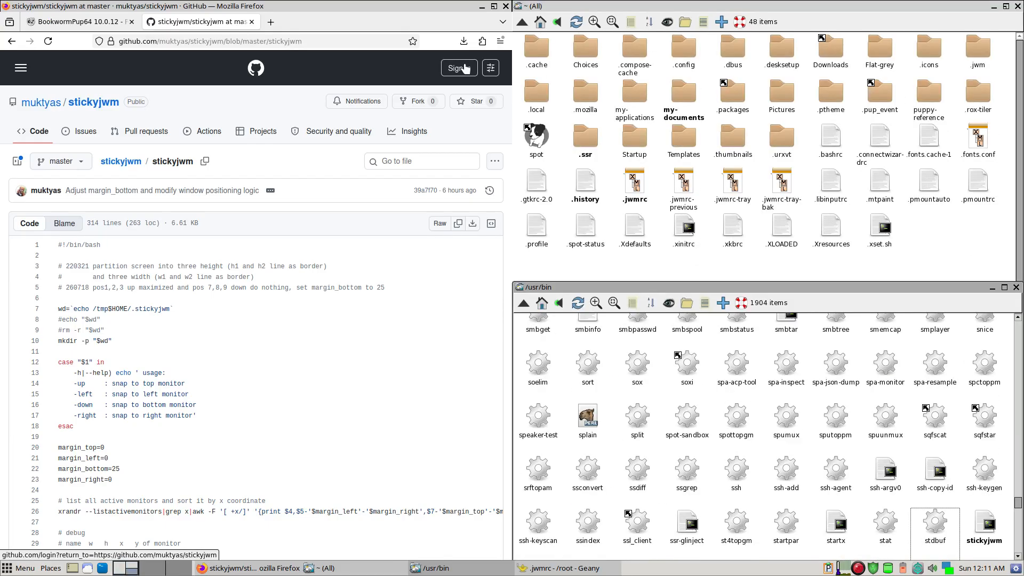
{"action": "key", "text": "super+Left"}
{"action": "key", "text": "super+Left"}
{"action": "key", "text": "super+Up"}
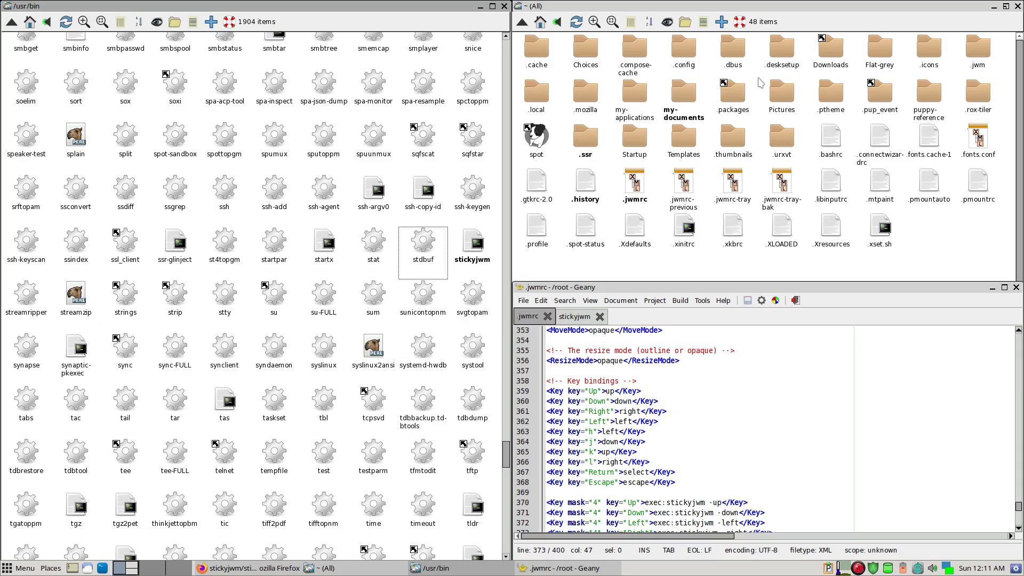
- Check the tray height in .jwmrc-tray, and set margin_bottom to 30 in /usr/bin/stickyjwm to match it, saving the script
{"action": "left_click", "coordinate": [738, 184]}
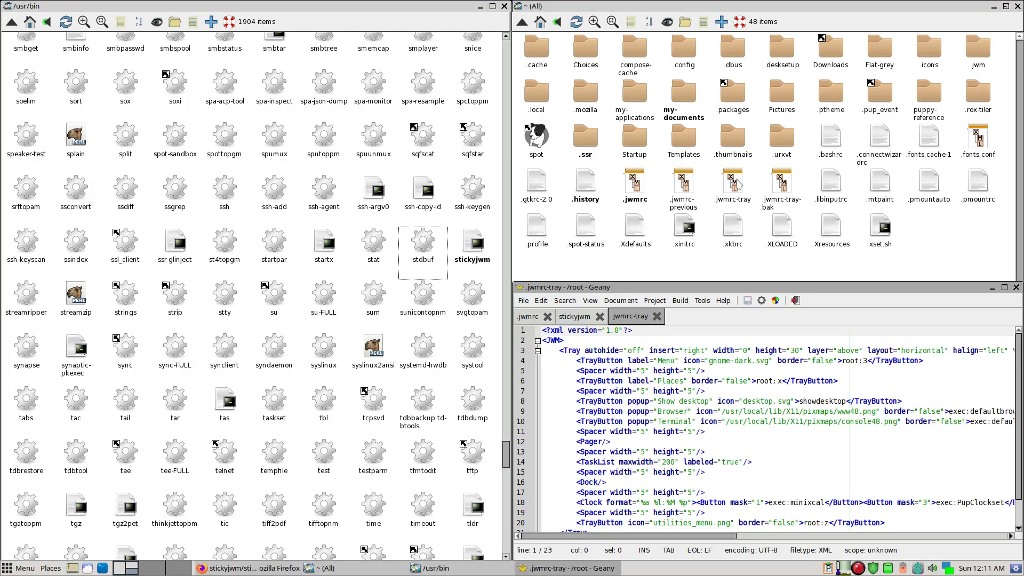
{"action": "double_click", "coordinate": [796, 351]}
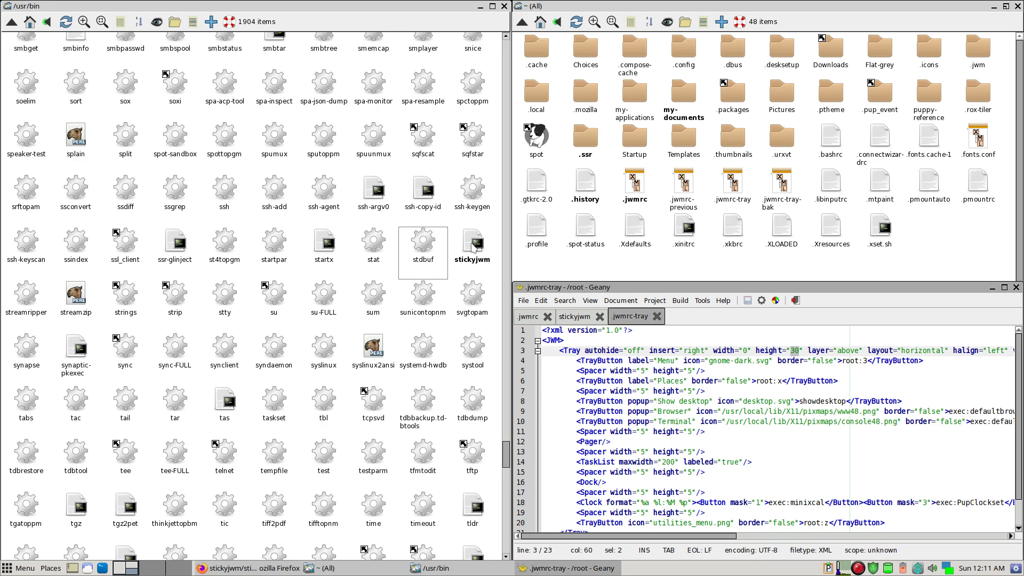
{"action": "left_click", "coordinate": [473, 246], "text": "shift"}
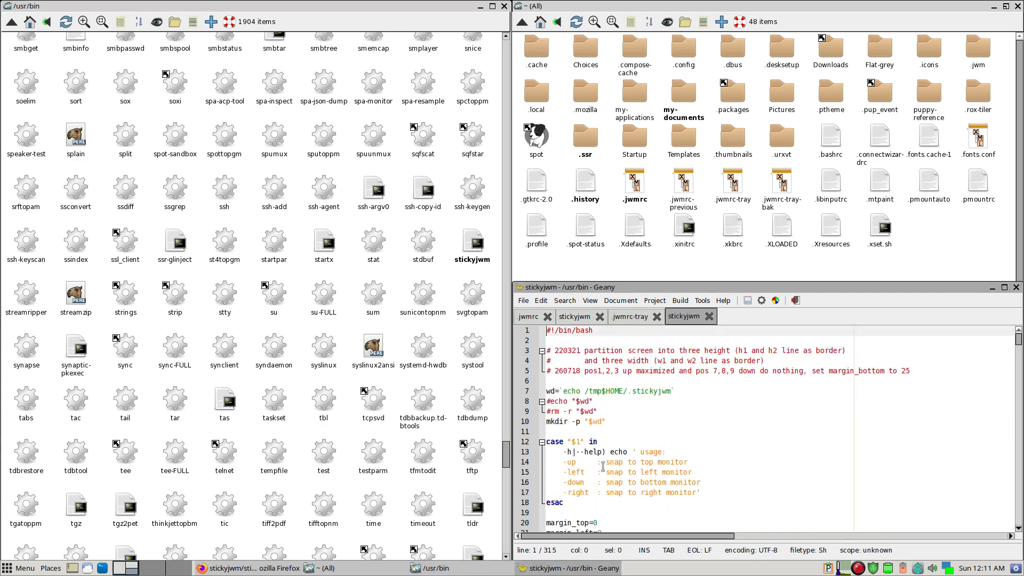
{"action": "scroll", "coordinate": [603, 467], "scroll_direction": "down", "scroll_amount": 3}
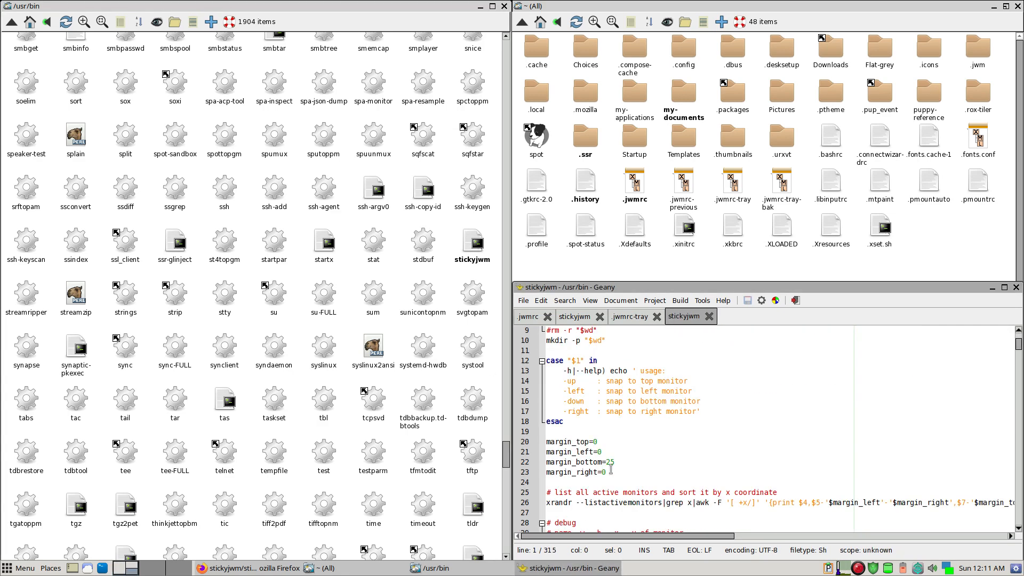
{"action": "left_click", "coordinate": [619, 463]}
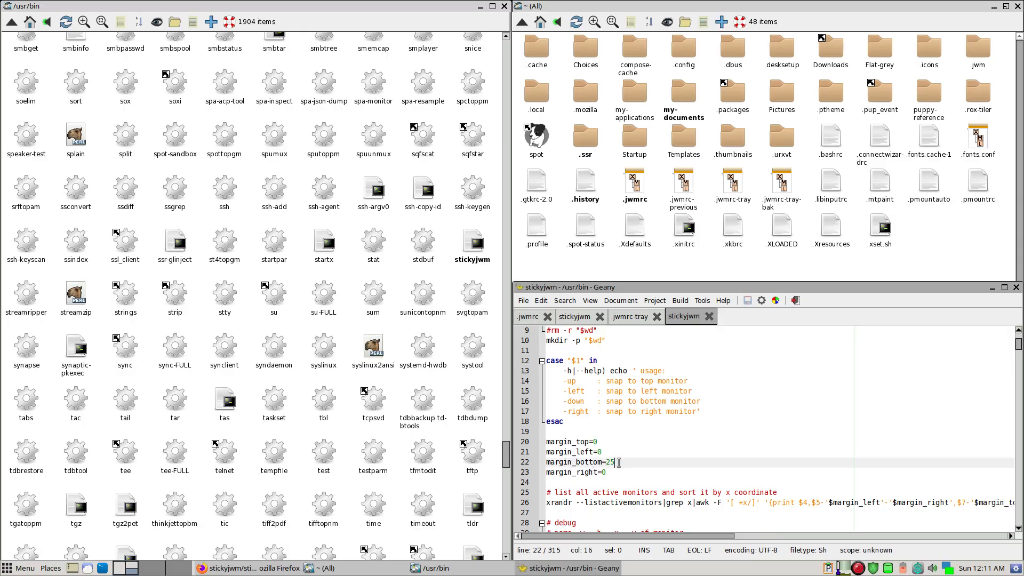
{"action": "key", "text": "BackSpace"}
{"action": "key", "text": "BackSpace"}
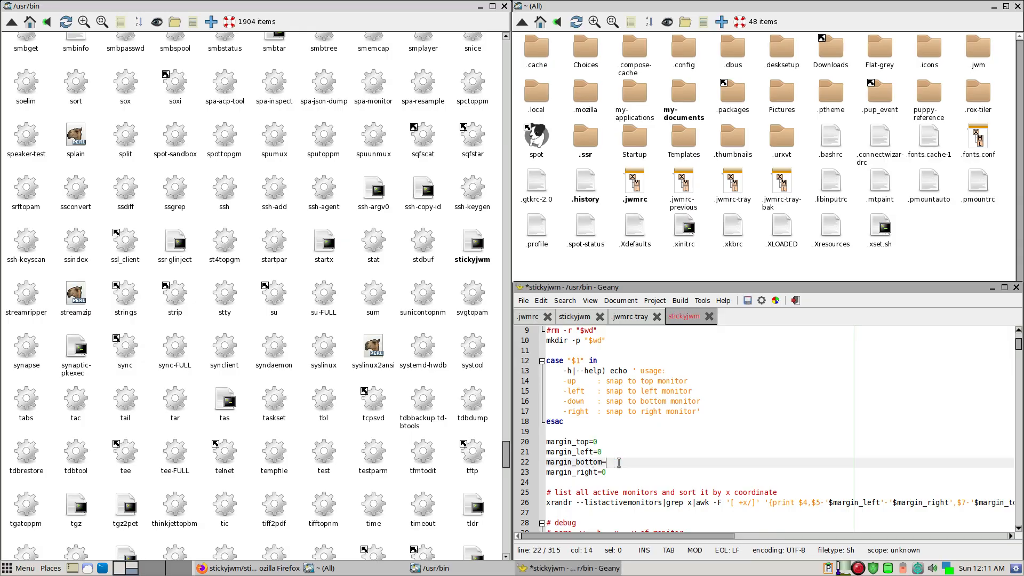
{"action": "type", "text": "30"}
{"action": "key", "text": "ctrl+s"}
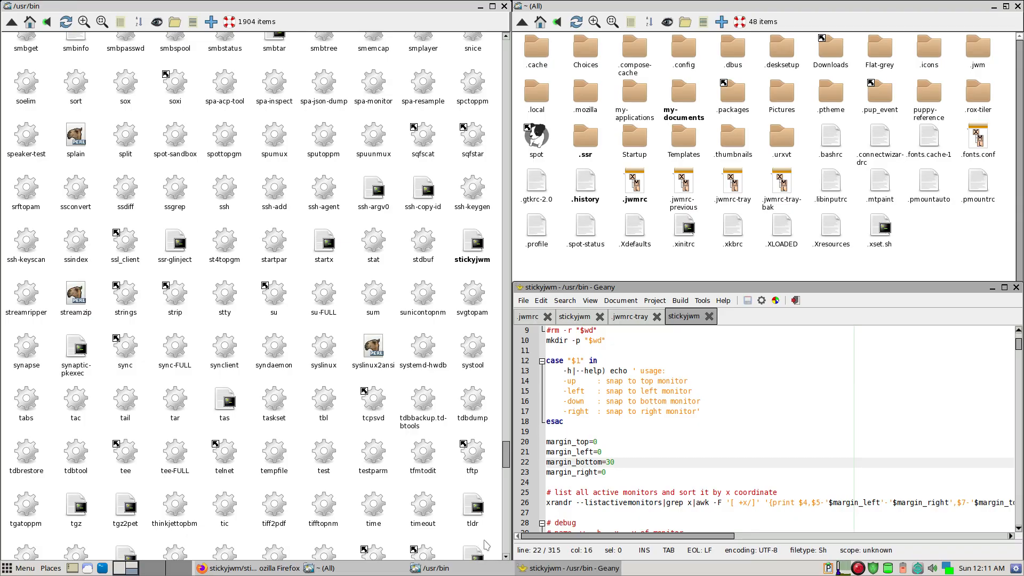
- Test the new margin by snapping the Geany window to the bottom-left quarter and back to the bottom-right quarter
{"action": "key", "text": "super+Left"}
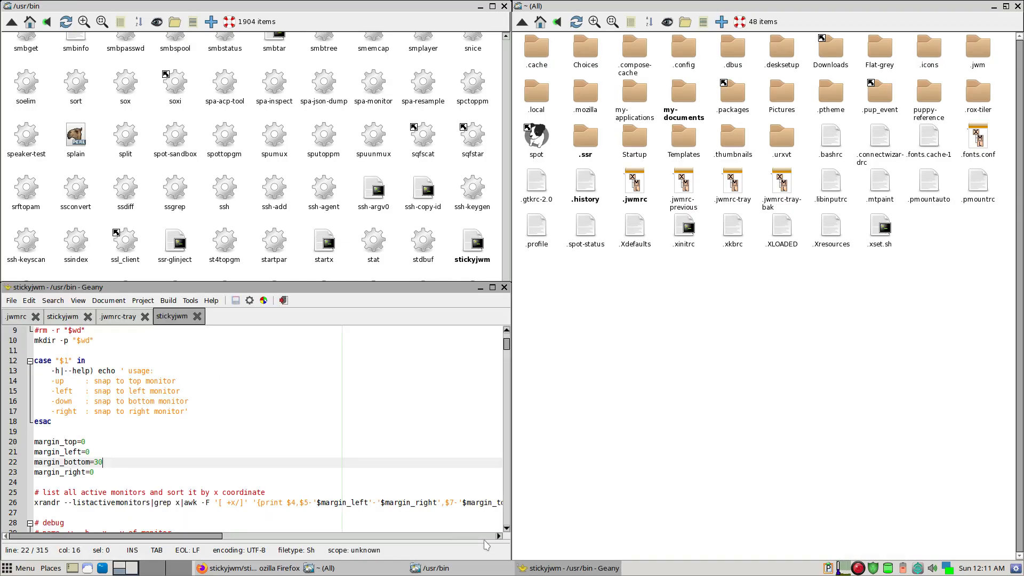
{"action": "key", "text": "super+Right"}
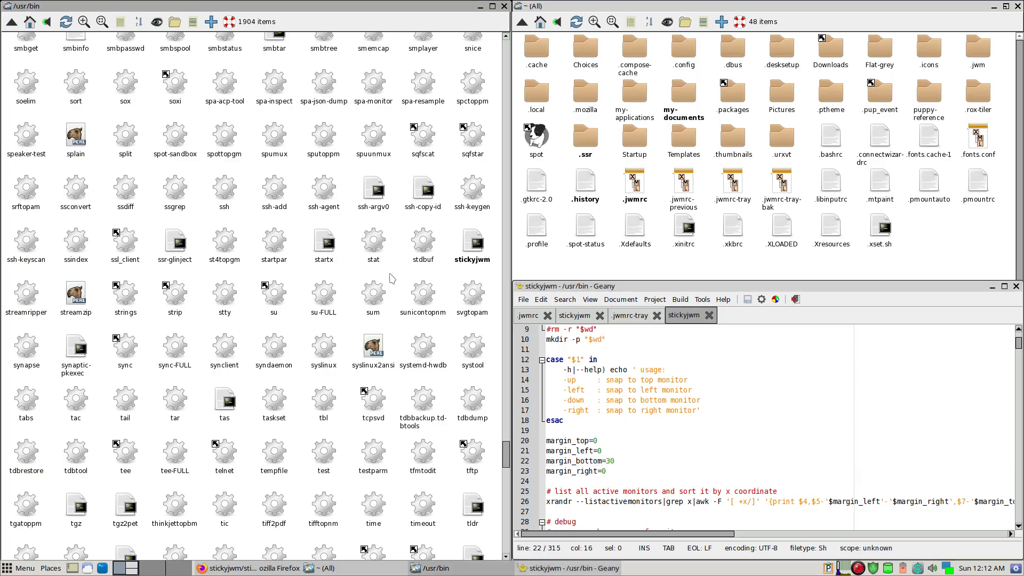
- Snap the /usr/bin window through the top half and left half into the bottom-left quarter
{"action": "key", "text": "super+Up"}
{"action": "key", "text": "super+Up"}
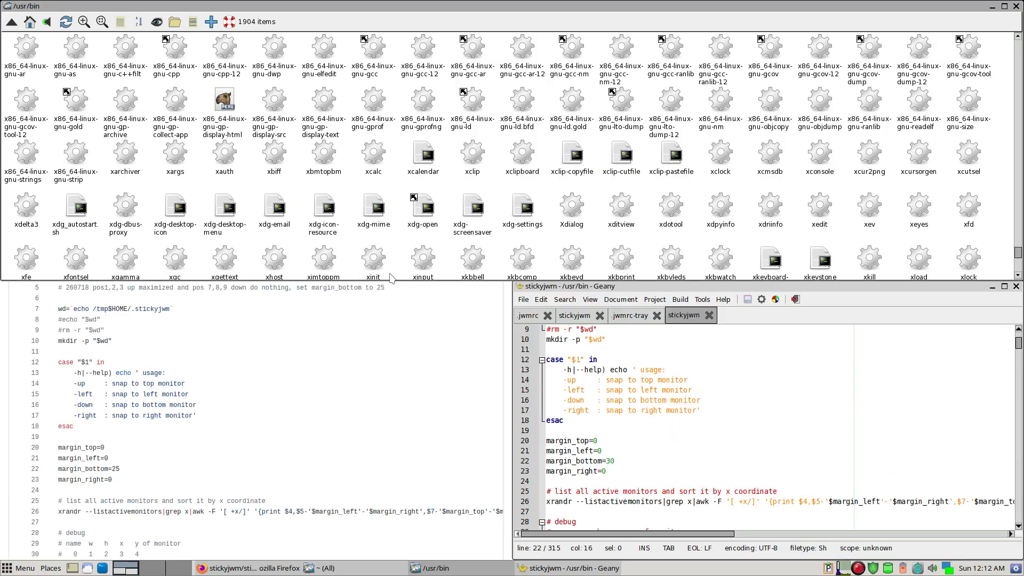
{"action": "key", "text": "super+Left"}
{"action": "key", "text": "super+Down"}
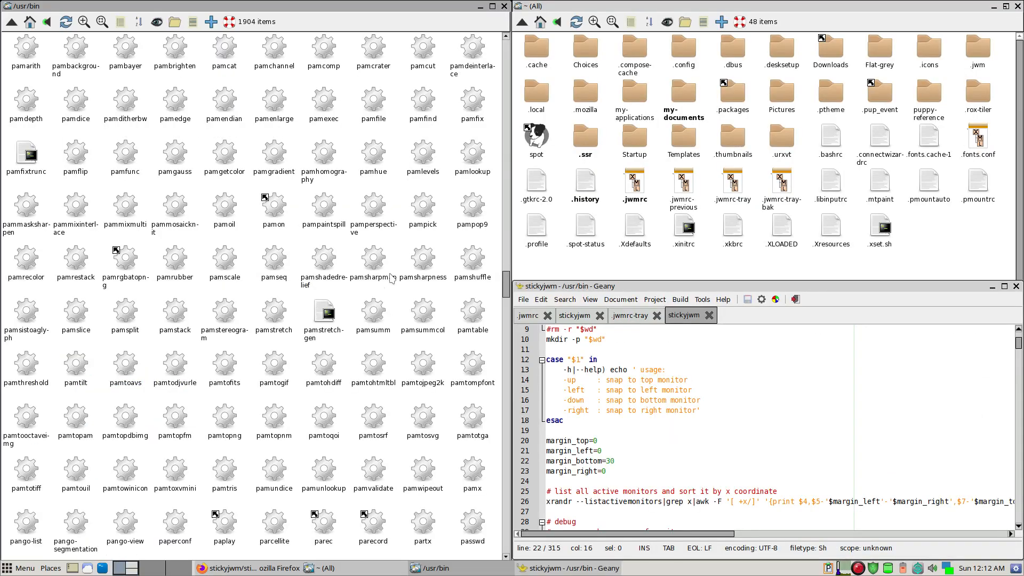
{"action": "key", "text": "super+Down"}
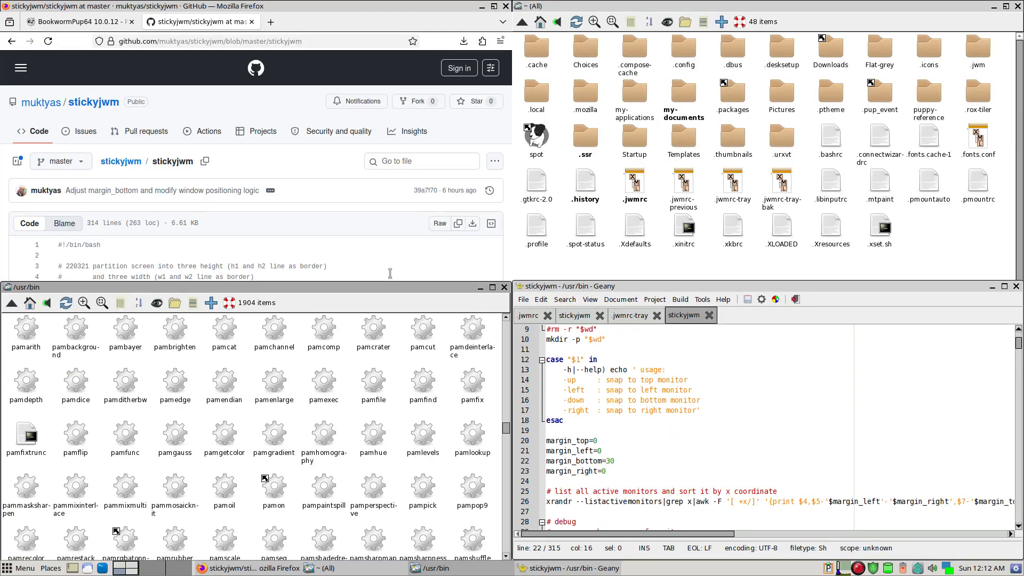
- Snap the /usr/bin window to the full-width bottom half and back to the bottom-left quarter
{"action": "key", "text": "super+Right"}
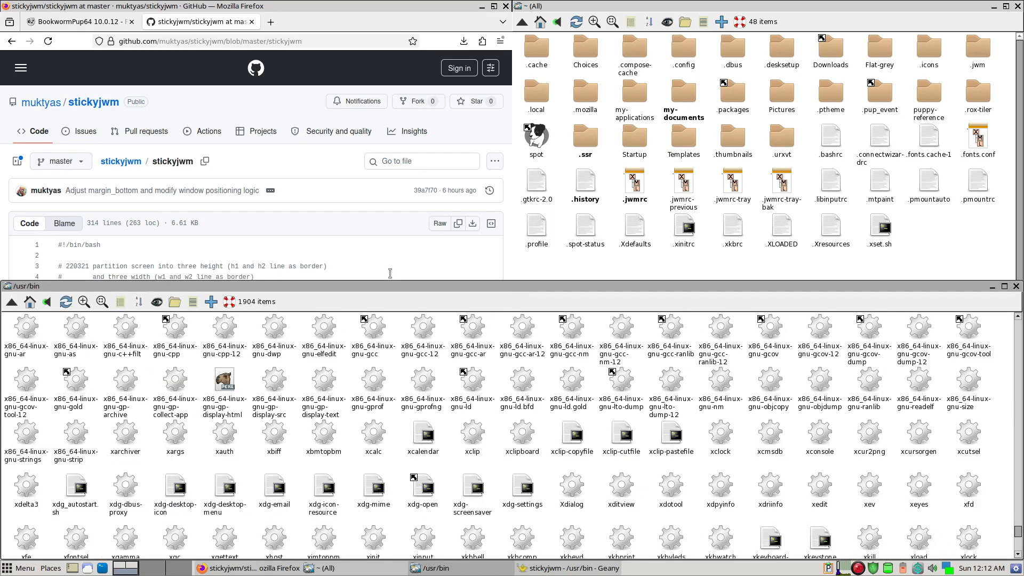
{"action": "key", "text": "super+Left"}
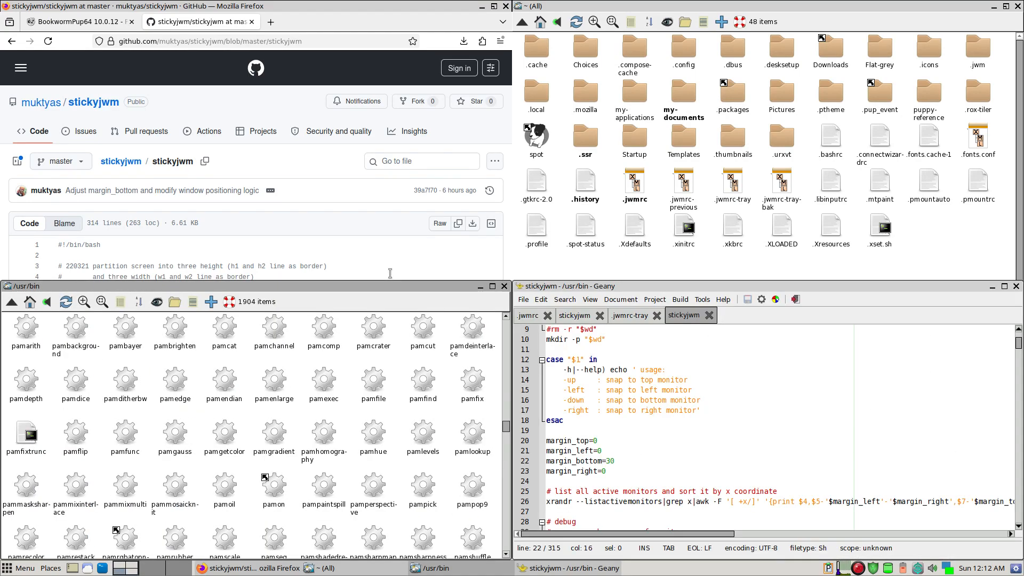
- Snap the home folder window through its successive positions to the full-height right half and back to the top-right quarter
{"action": "left_click", "coordinate": [595, 261]}
{"action": "key", "text": "super+Right"}
{"action": "key", "text": "super+Right"}
{"action": "key", "text": "super+Right"}
{"action": "key", "text": "super+Right"}
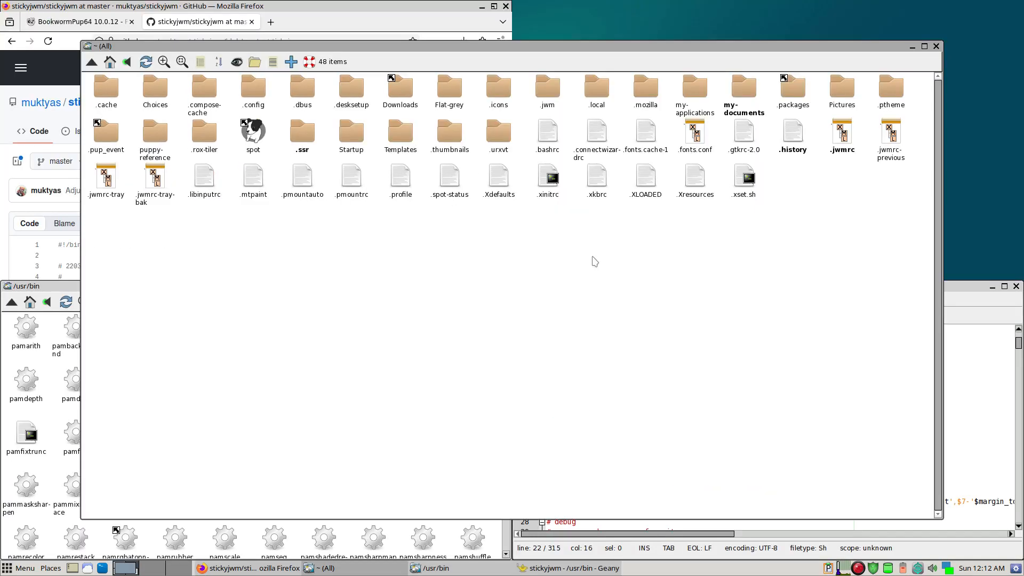
{"action": "key", "text": "super+Right"}
{"action": "key", "text": "super+Right"}
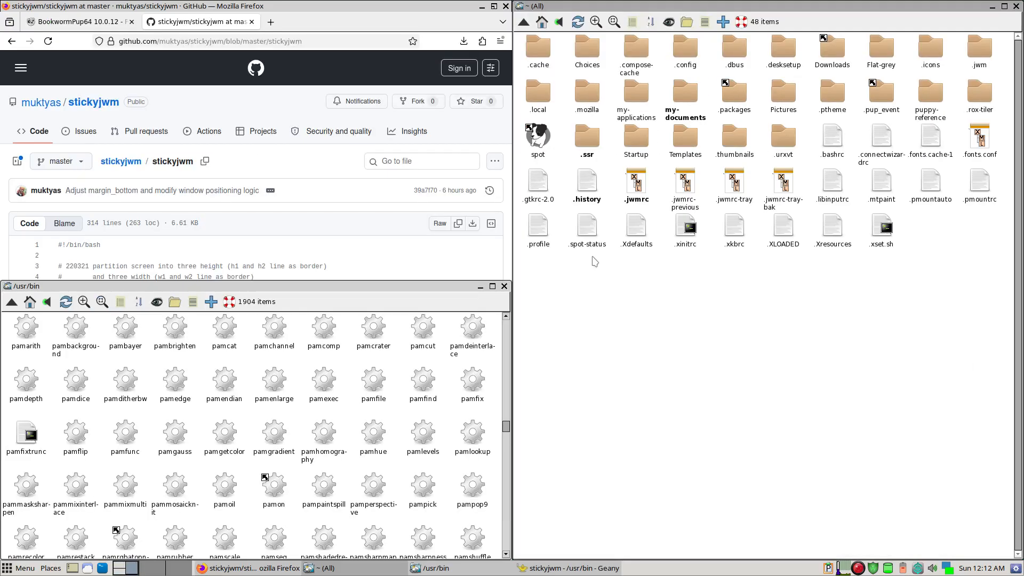
{"action": "key", "text": "super+Right"}
{"action": "key", "text": "super+Right"}
{"action": "key", "text": "super+Right"}
{"action": "key", "text": "super+Up"}
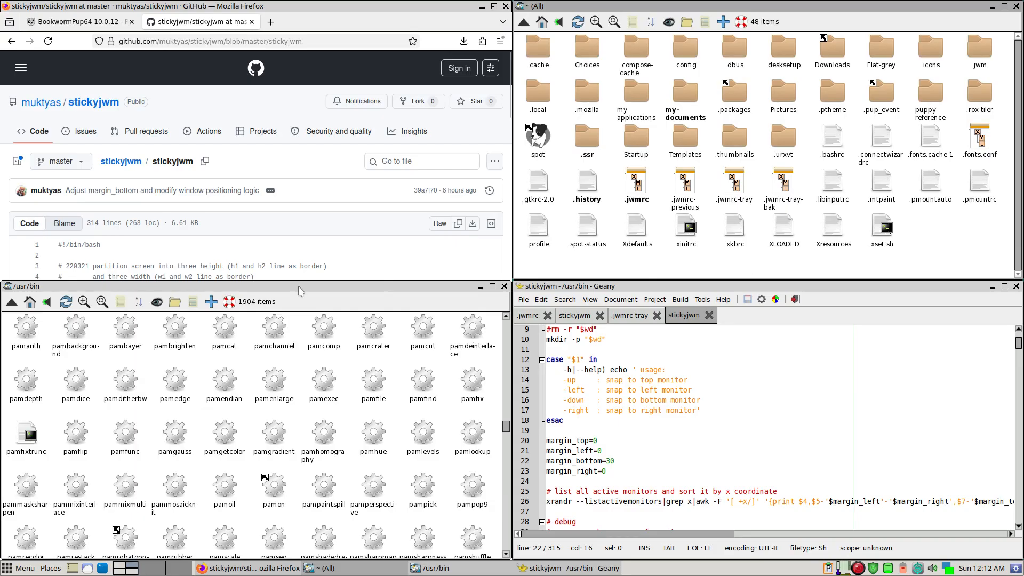
- Bring the Firefox window forward and read the stickyjwm script on GitHub down to the goto_left_monitor function
{"action": "left_click", "coordinate": [358, 266]}
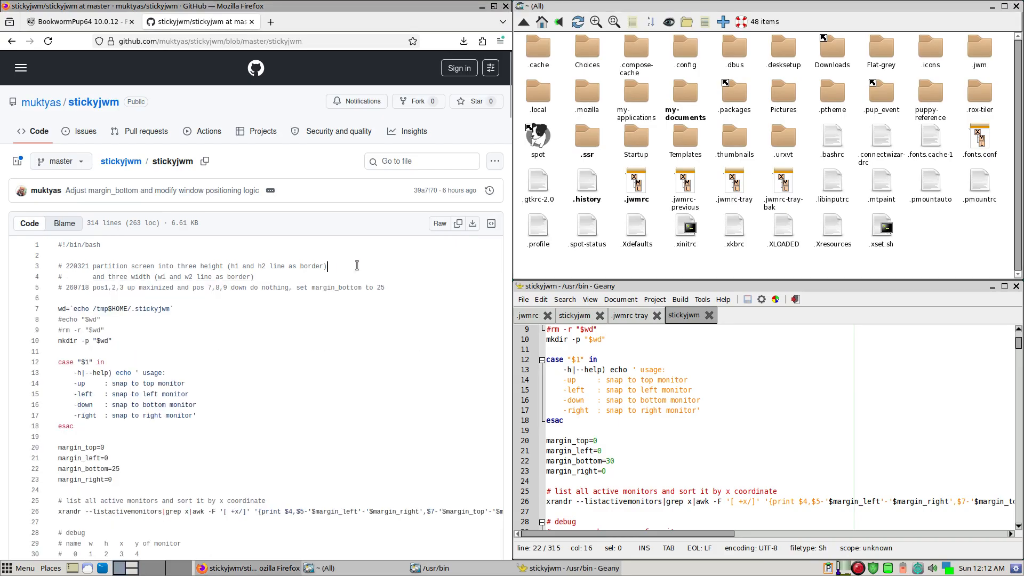
{"action": "scroll", "coordinate": [307, 327], "scroll_direction": "down", "scroll_amount": 10}
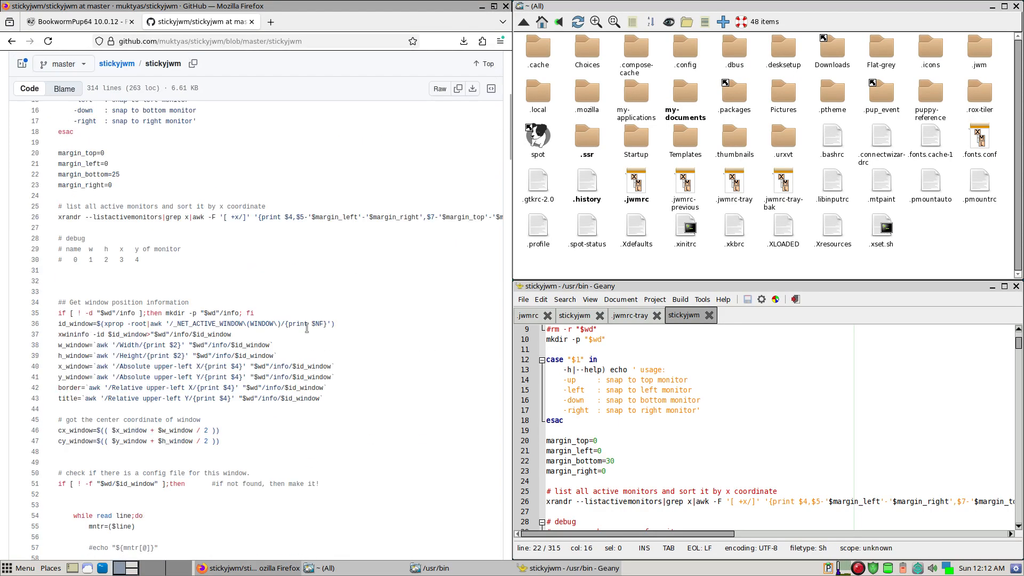
{"action": "scroll", "coordinate": [306, 328], "scroll_direction": "down", "scroll_amount": 2}
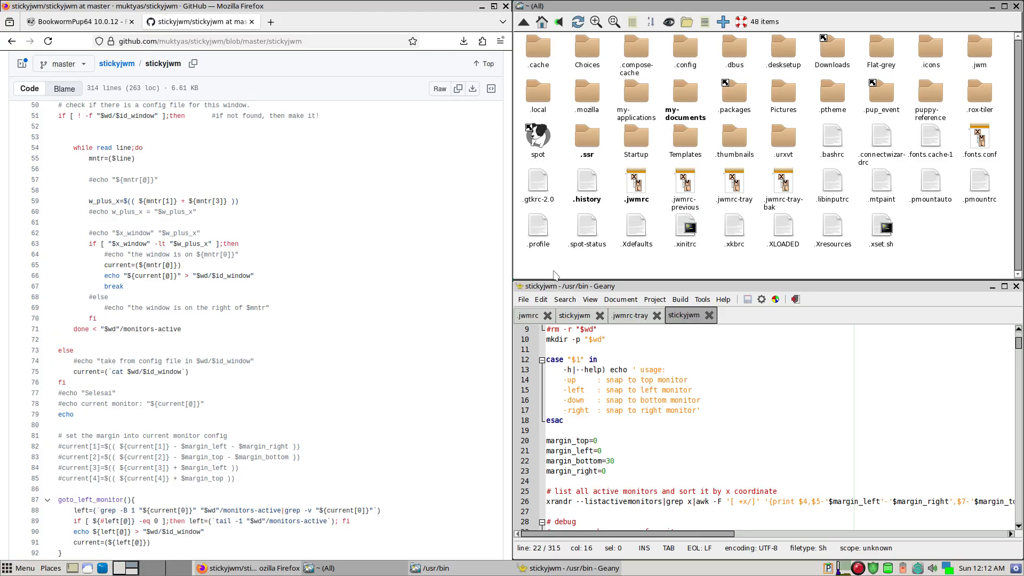
- Snap the home folder window between the top-left and top-right quarters via the top half, and close it in the top-left quarter
{"action": "key", "text": "super+Left"}
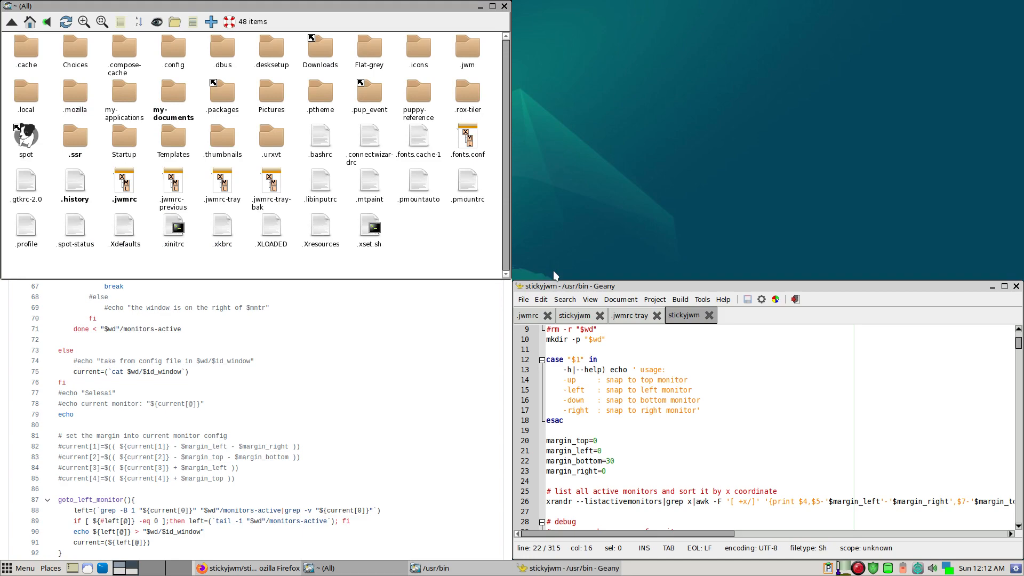
{"action": "key", "text": "super+Right"}
{"action": "key", "text": "super+Right"}
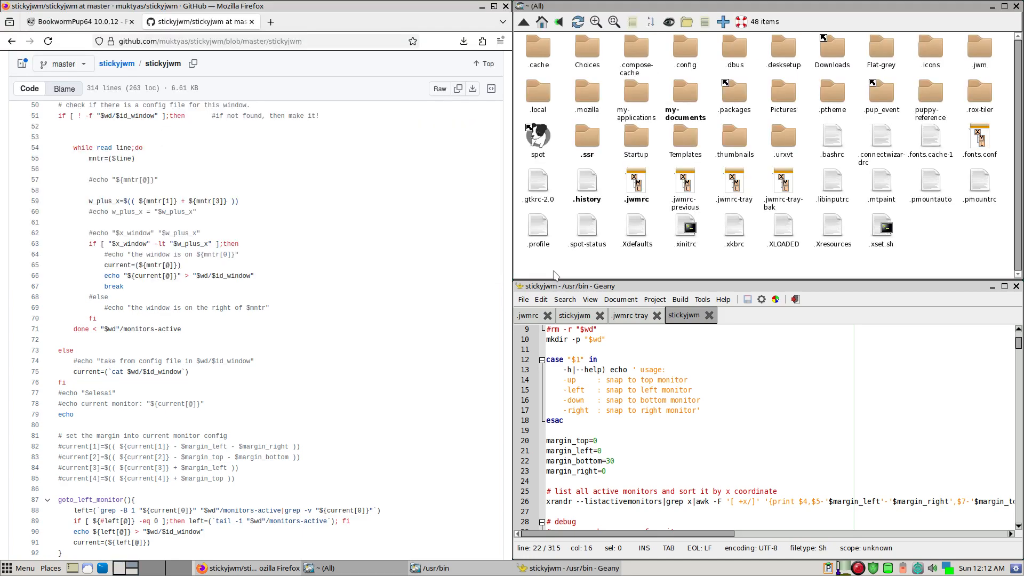
{"action": "key", "text": "super+Left"}
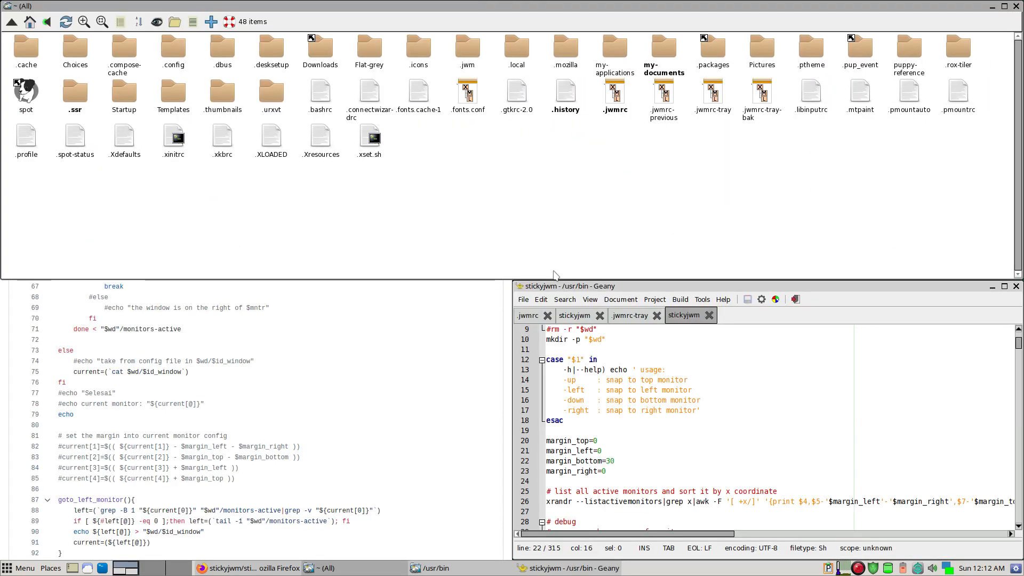
{"action": "key", "text": "super+Left"}
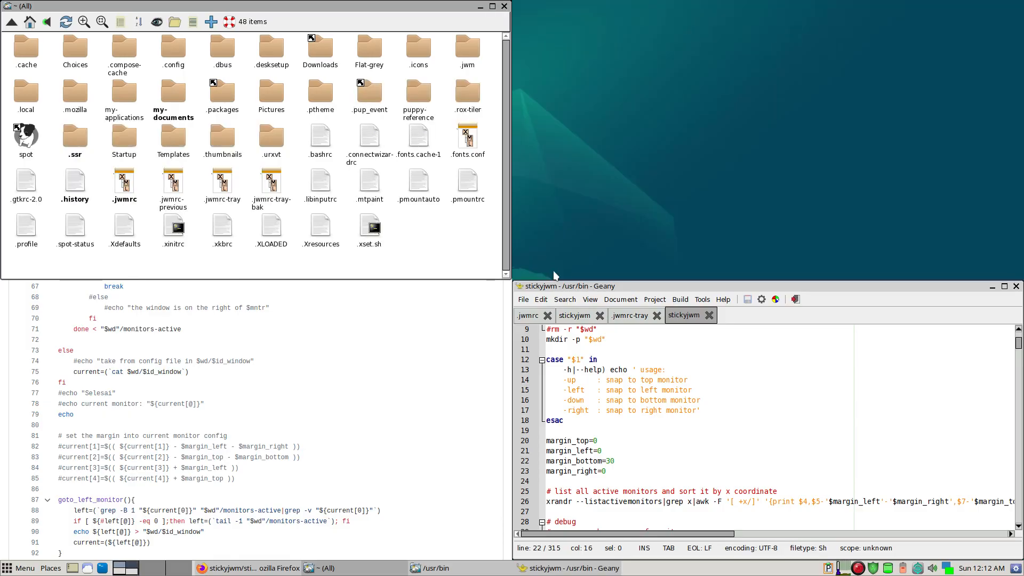
{"action": "key", "text": "alt+F4"}
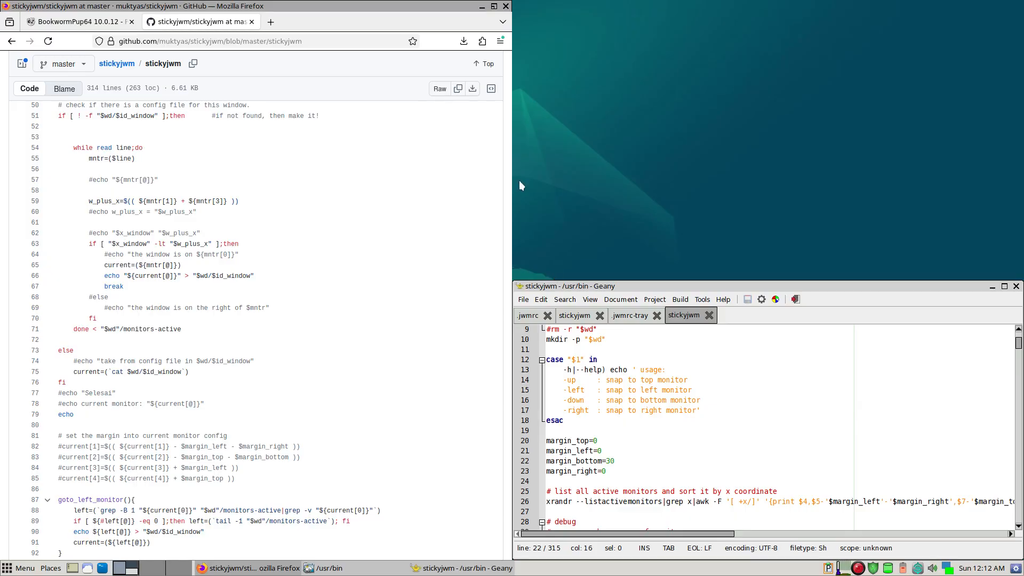
- In .jwmrc, duplicate the stickyjwm -right key binding and separate the copy from the block above with a blank line
{"action": "scroll", "coordinate": [350, 210], "scroll_direction": "down", "scroll_amount": 10}
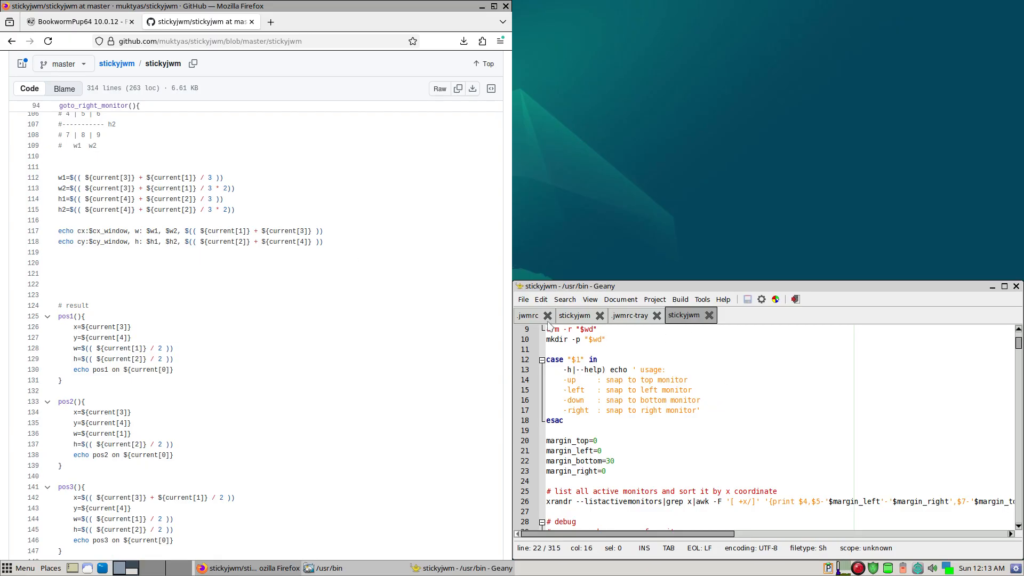
{"action": "left_click", "coordinate": [530, 316]}
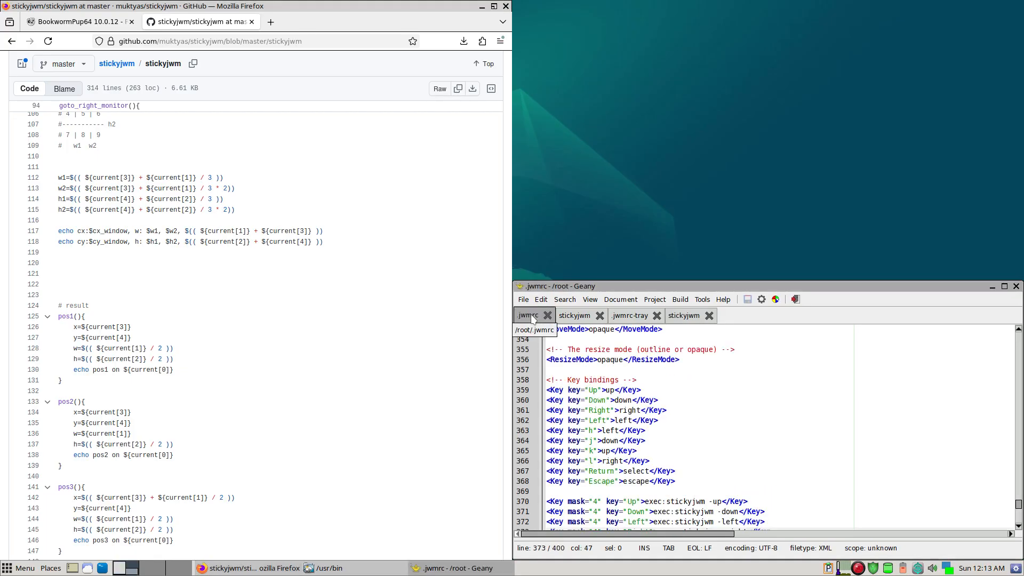
{"action": "scroll", "coordinate": [643, 386], "scroll_direction": "down", "scroll_amount": 4}
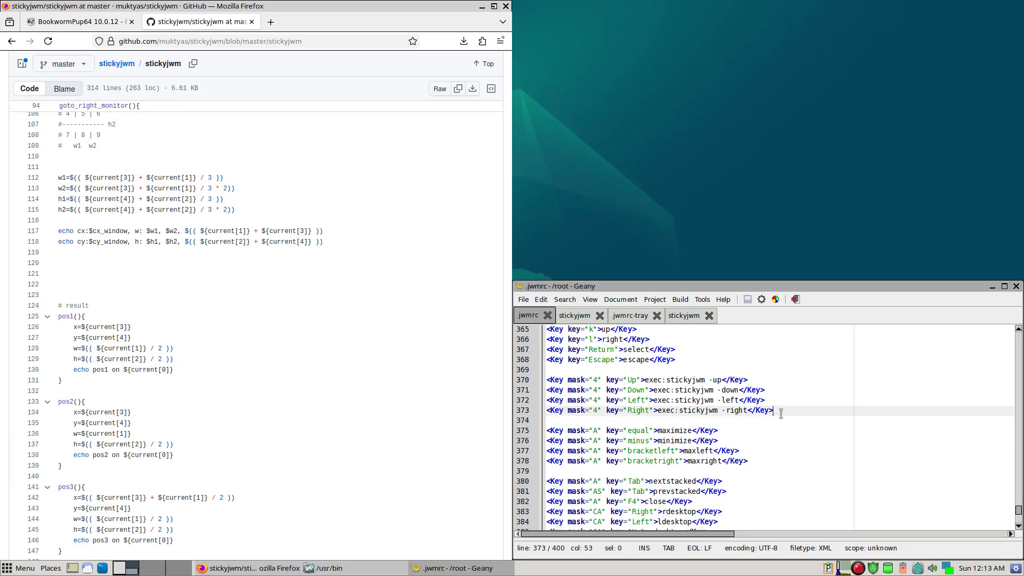
{"action": "key", "text": "ctrl+d"}
{"action": "key", "text": "Down"}
{"action": "key", "text": "Home"}
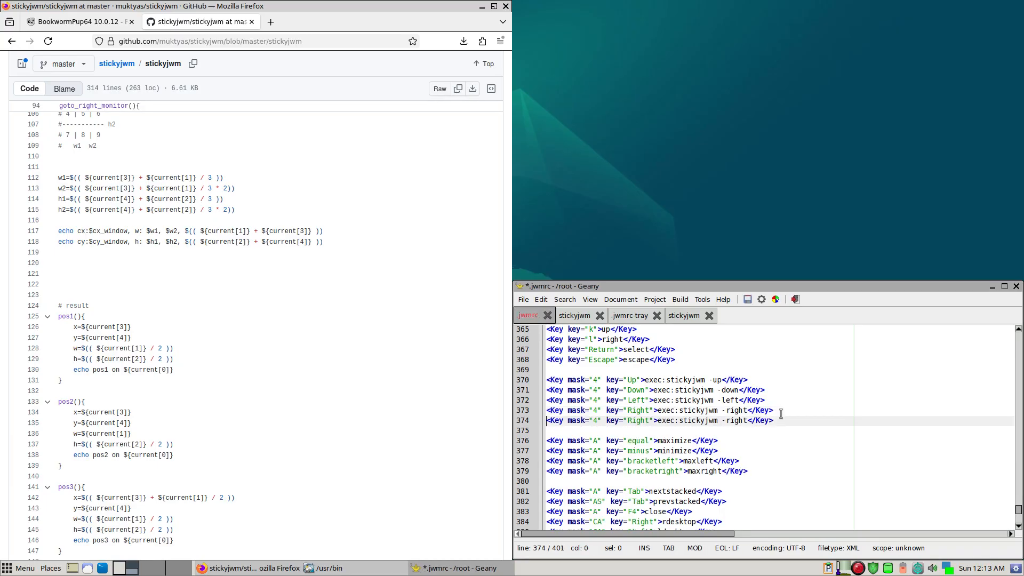
{"action": "key", "text": "Return"}
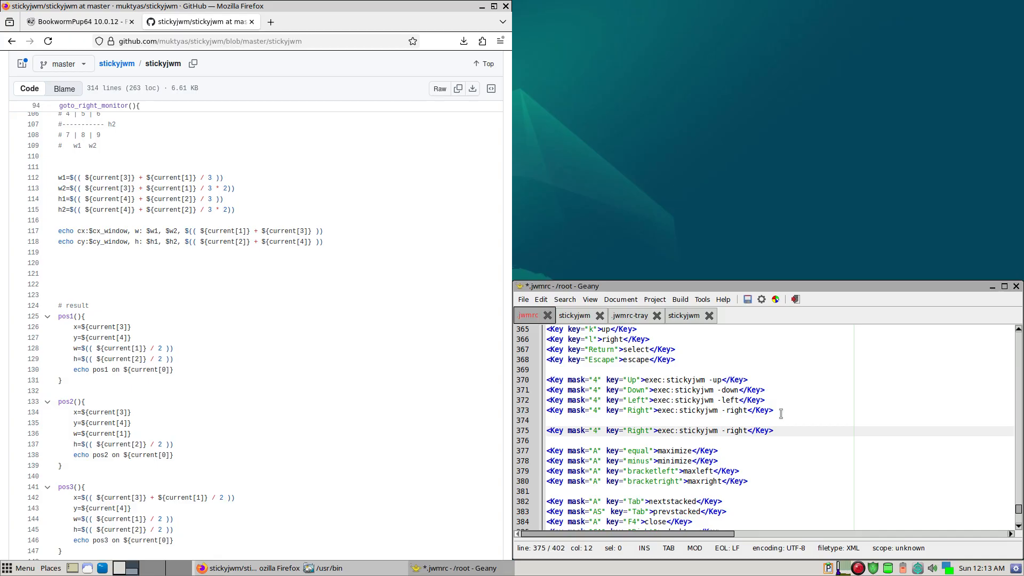
- Change the copied Right binding's mask to 4C and its action to sendr, and save .jwmrc
{"action": "type", "text": "S"}
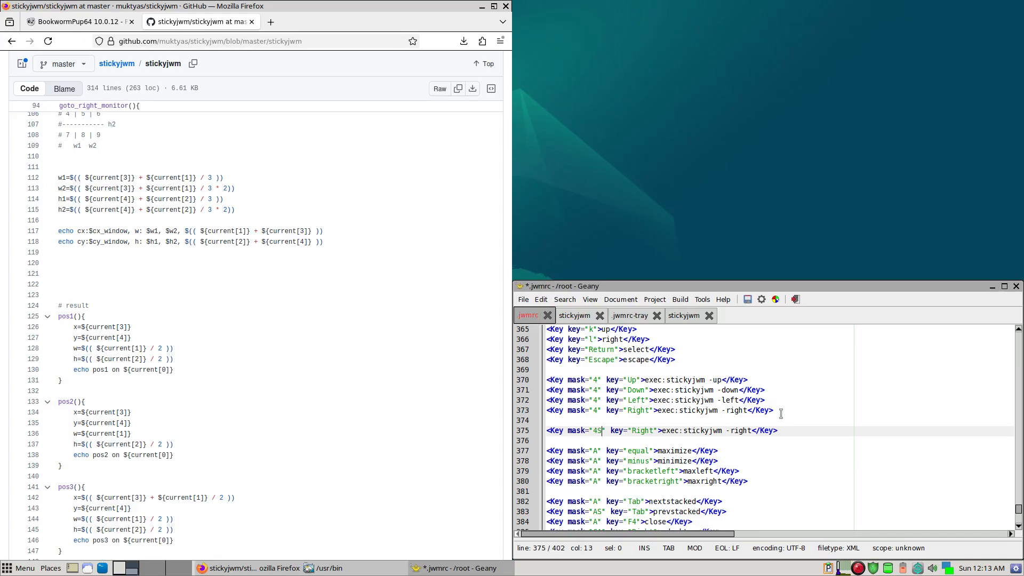
{"action": "key", "text": "shift+Left"}
{"action": "type", "text": "C"}
{"action": "key", "text": "ctrl+Right"}
{"action": "key", "text": "ctrl+Right"}
{"action": "key", "text": "ctrl+Right"}
{"action": "key", "text": "ctrl+Right"}
{"action": "key", "text": "ctrl+shift+Right"}
{"action": "key", "text": "ctrl+shift+Right"}
{"action": "key", "text": "ctrl+shift+Right"}
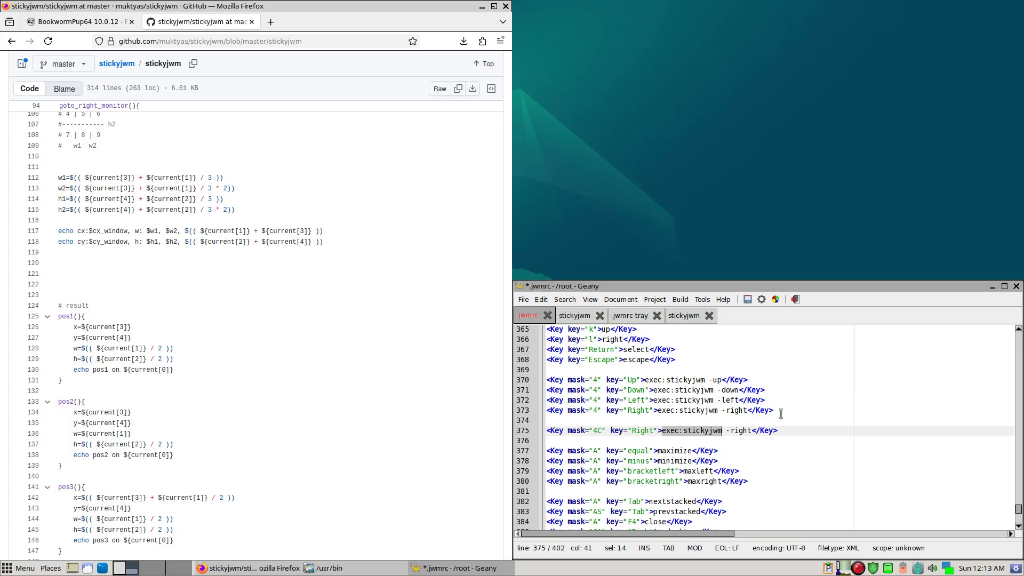
{"action": "key", "text": "ctrl+shift+Right"}
{"action": "key", "text": "ctrl+shift+Right"}
{"action": "type", "text": "send"}
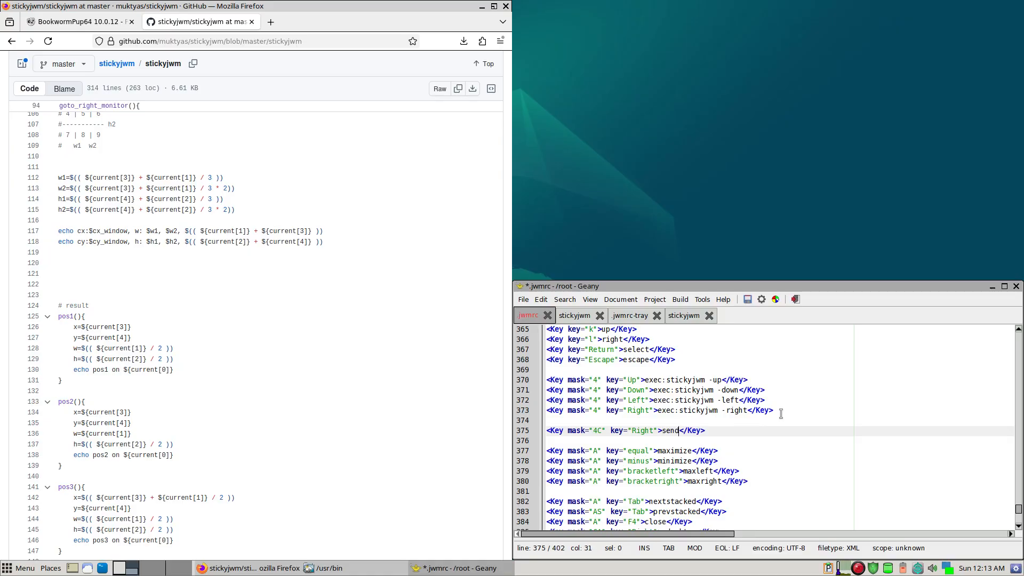
{"action": "type", "text": "r"}
{"action": "key", "text": "ctrl+s"}
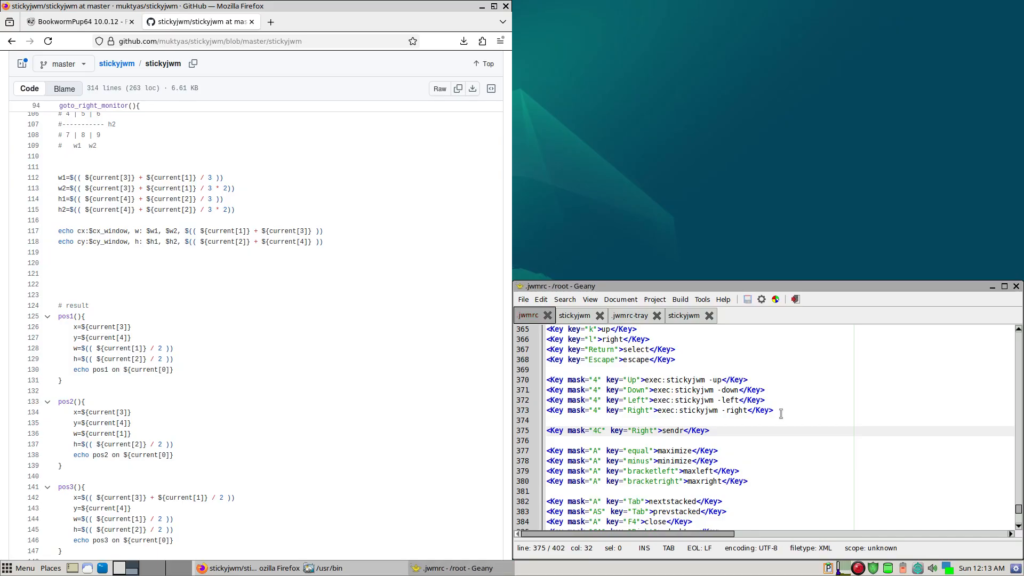
- Restart the window manager from the Puppy Log Out dialog to apply the new binding
{"action": "right_click", "coordinate": [696, 169]}
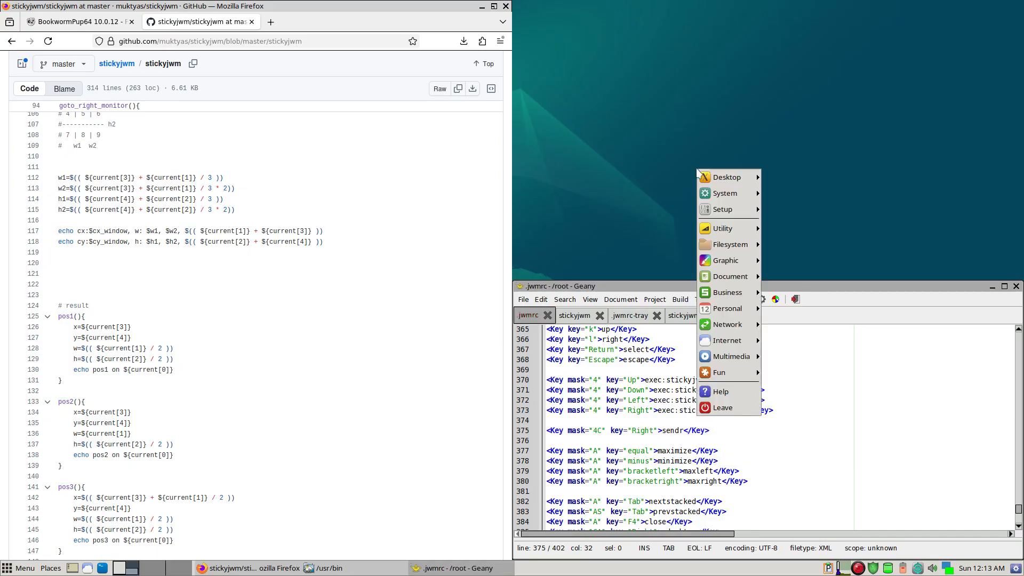
{"action": "left_click", "coordinate": [745, 408]}
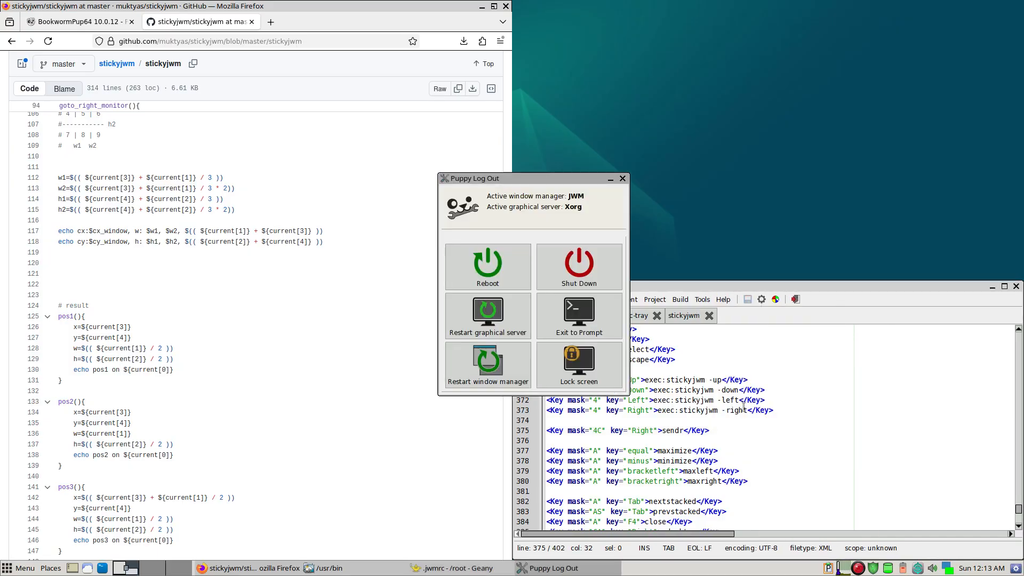
{"action": "left_click", "coordinate": [515, 359]}
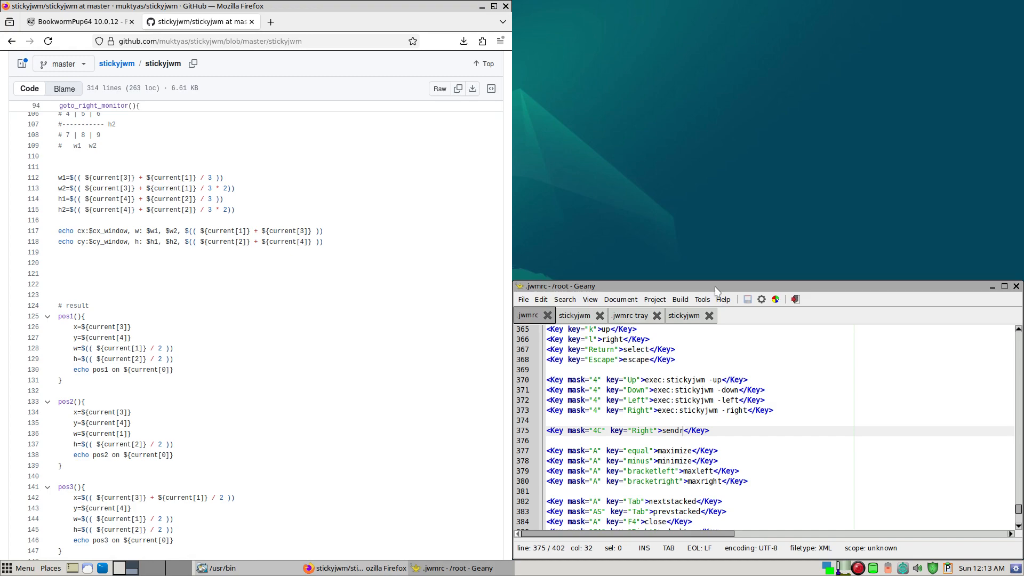
- Test the new binding by sending the Geany window across the virtual desktops and back to the first one
{"action": "key", "text": "super+ctrl+Right"}
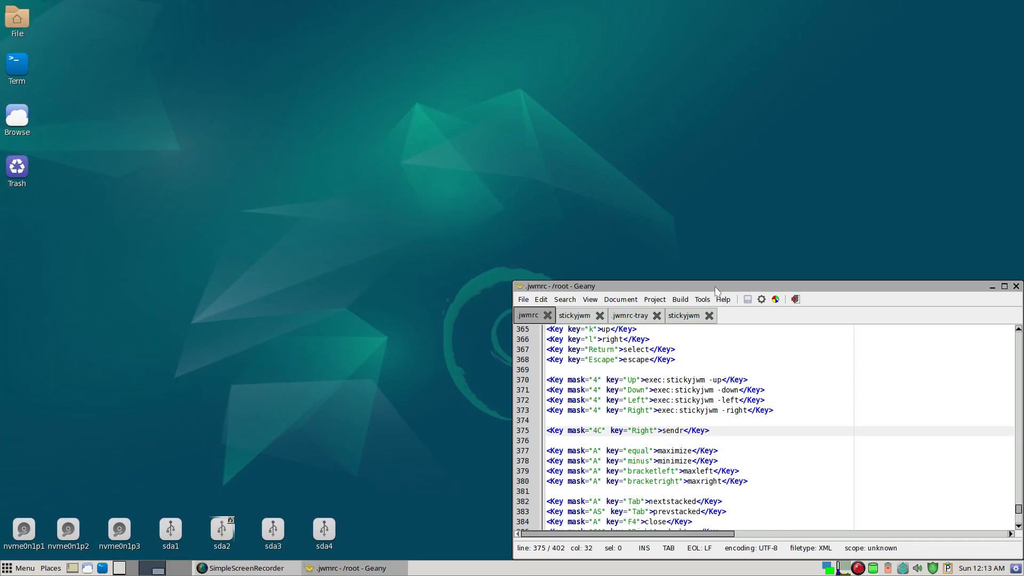
{"action": "key", "text": "super+ctrl+Right"}
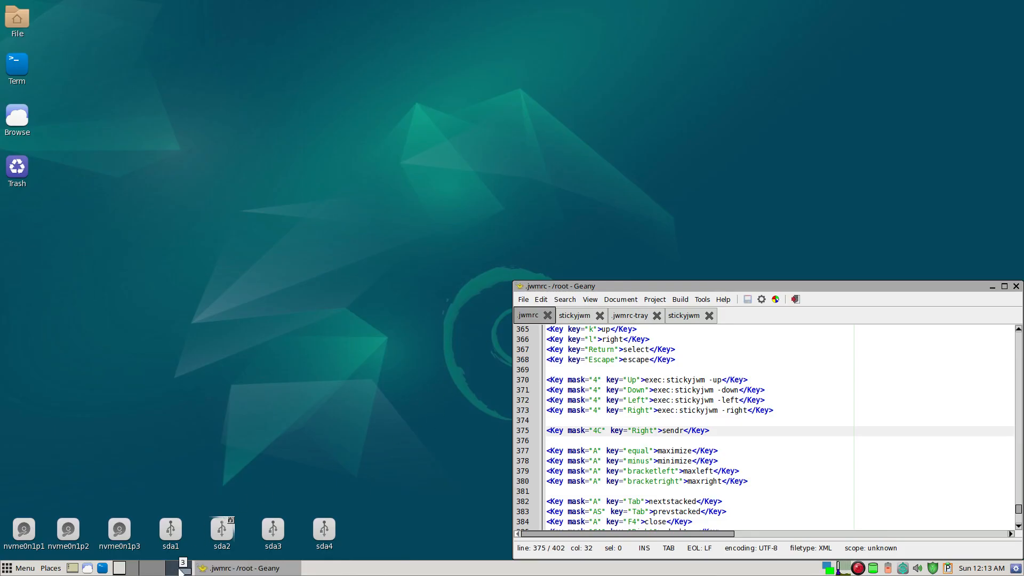
{"action": "key", "text": "super+ctrl+Right"}
{"action": "key", "text": "super+ctrl+Right"}
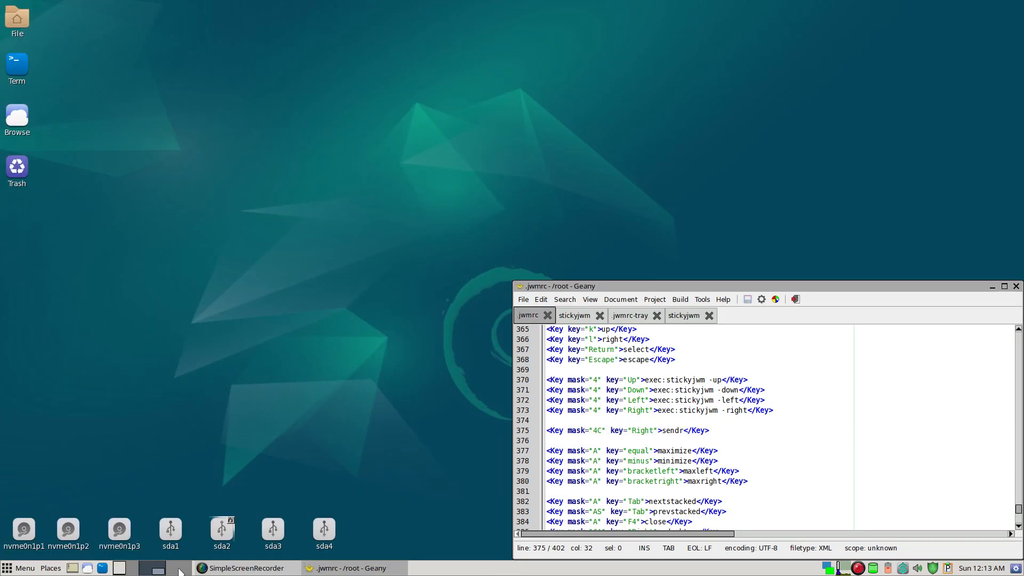
{"action": "key", "text": "super+ctrl+Left"}
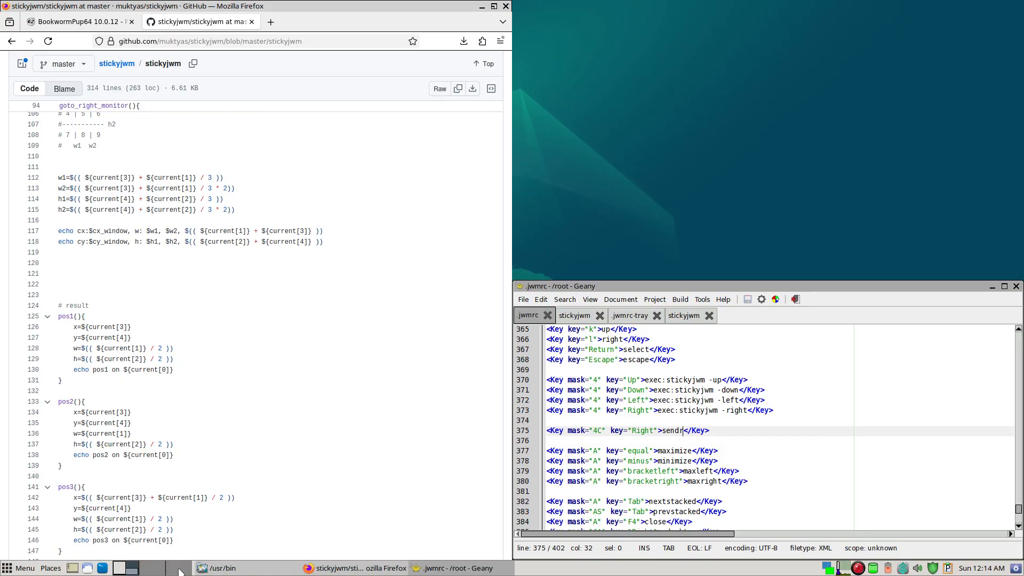
- Duplicate the 4C Right binding three times in .jwmrc, and change the first copy to key Up with action sendu
{"action": "key", "text": "ctrl+d"}
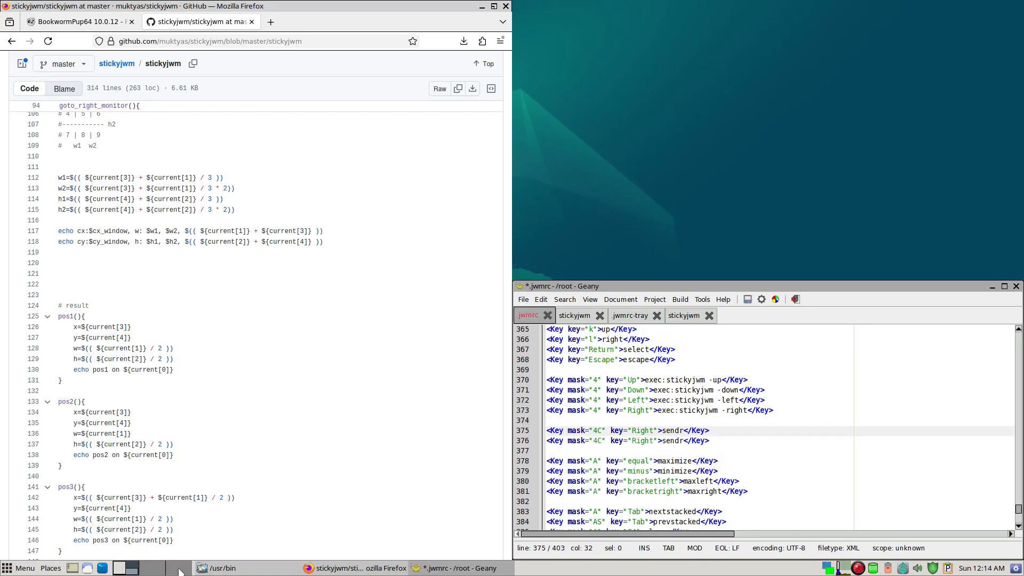
{"action": "key", "text": "ctrl+d"}
{"action": "key", "text": "ctrl+d"}
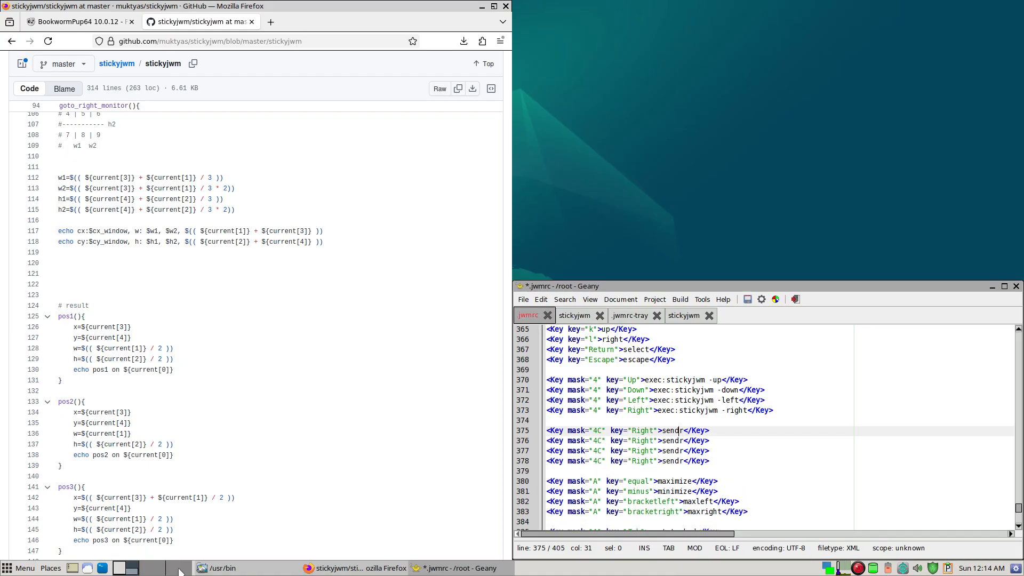
{"action": "key", "text": "Down"}
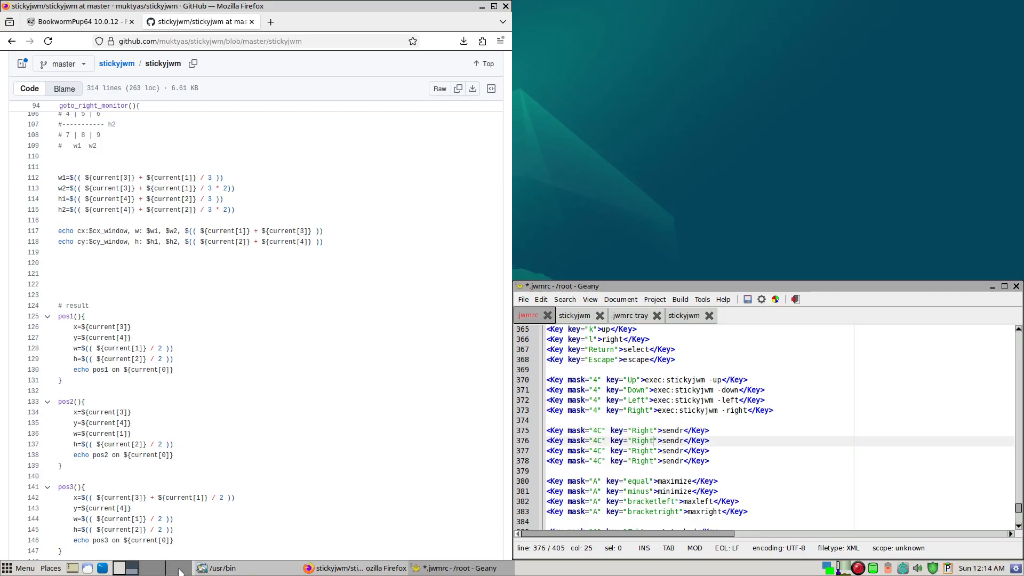
{"action": "key", "text": "ctrl+shift+Left"}
{"action": "type", "text": "Up"}
{"action": "key", "text": "shift+Left"}
{"action": "type", "text": "u"}
- Change the second copied 4C binding to key Down with action sendd
{"action": "key", "text": "Down"}
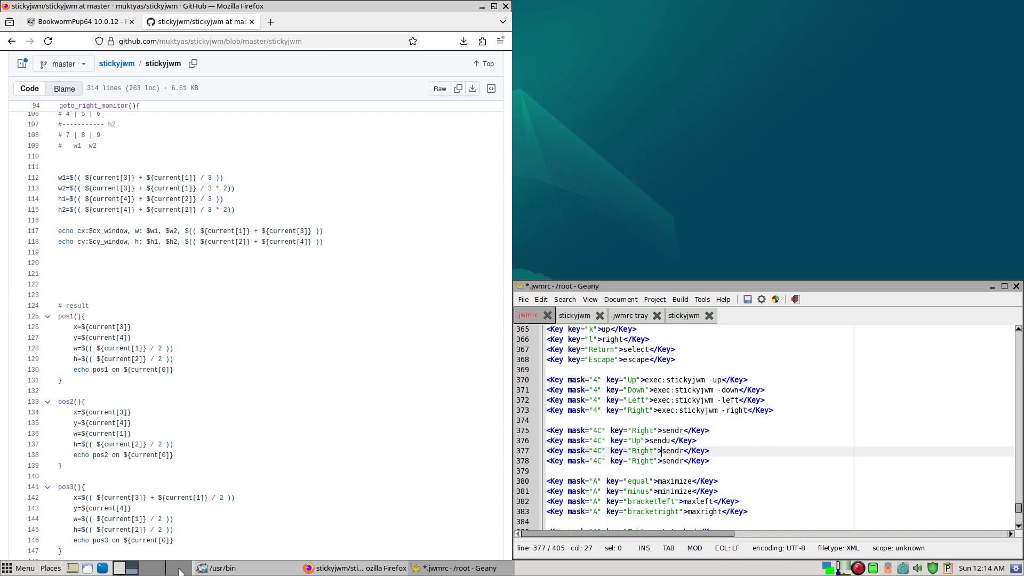
{"action": "key", "text": "ctrl+shift+Left"}
{"action": "type", "text": "Down"}
{"action": "key", "text": "shift+Left"}
{"action": "type", "text": "d"}
- Change the last copied 4C binding to key Left with action sendl, and save .jwmrc
{"action": "key", "text": "Down"}
{"action": "key", "text": "ctrl+shift+Right"}
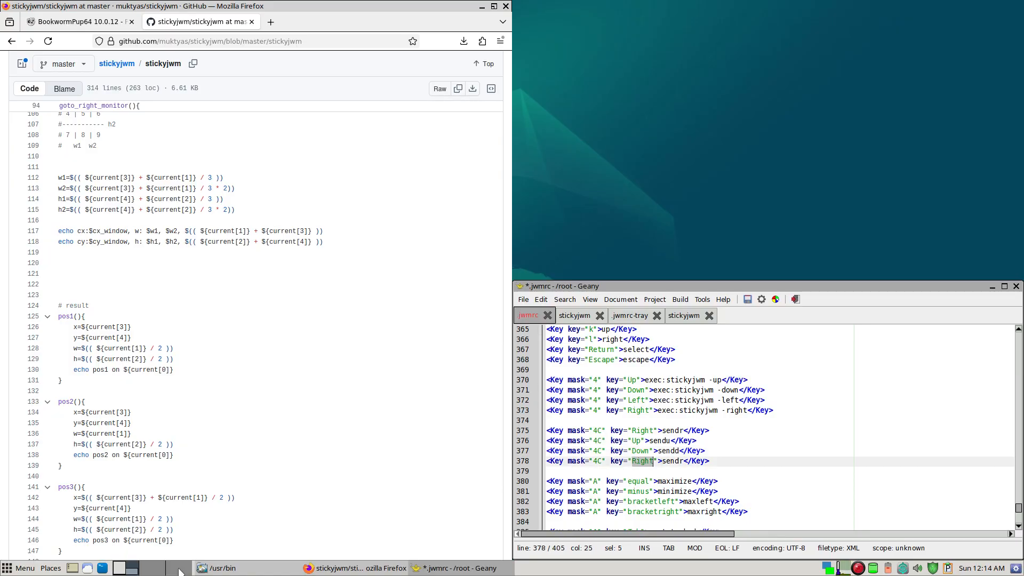
{"action": "type", "text": "Left"}
{"action": "key", "text": "shift+Left"}
{"action": "type", "text": "l"}
{"action": "key", "text": "ctrl+s"}
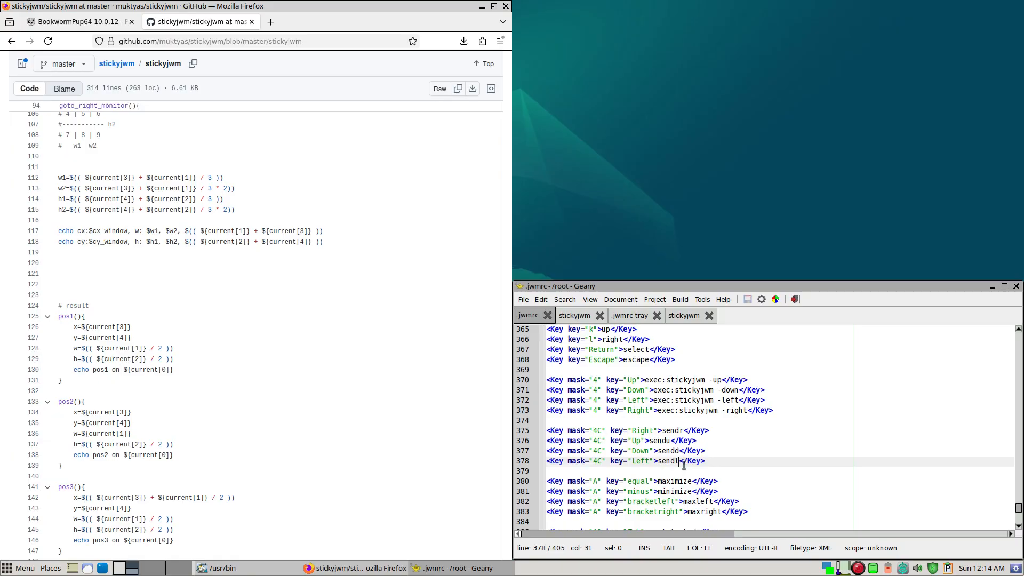
- Restart the JWM window manager to load the directional send bindings saved in .jwmrc
{"action": "right_click", "coordinate": [680, 142]}
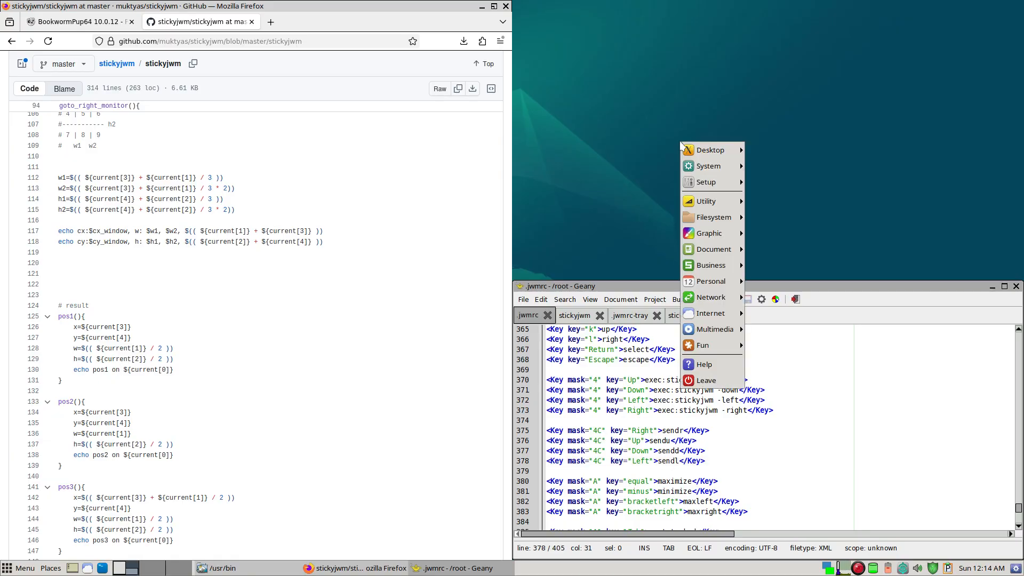
{"action": "left_click", "coordinate": [711, 380]}
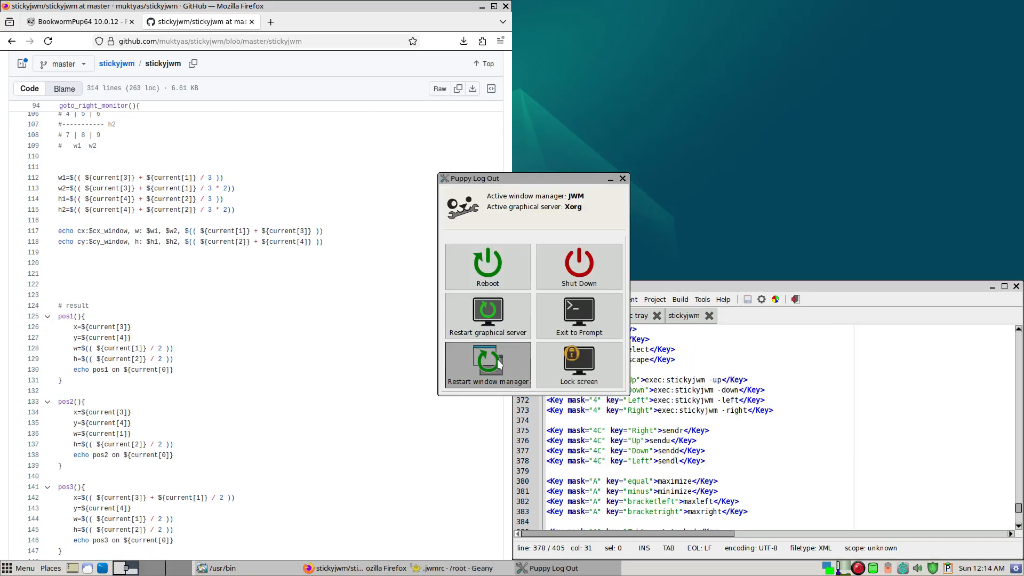
{"action": "left_click", "coordinate": [499, 365]}
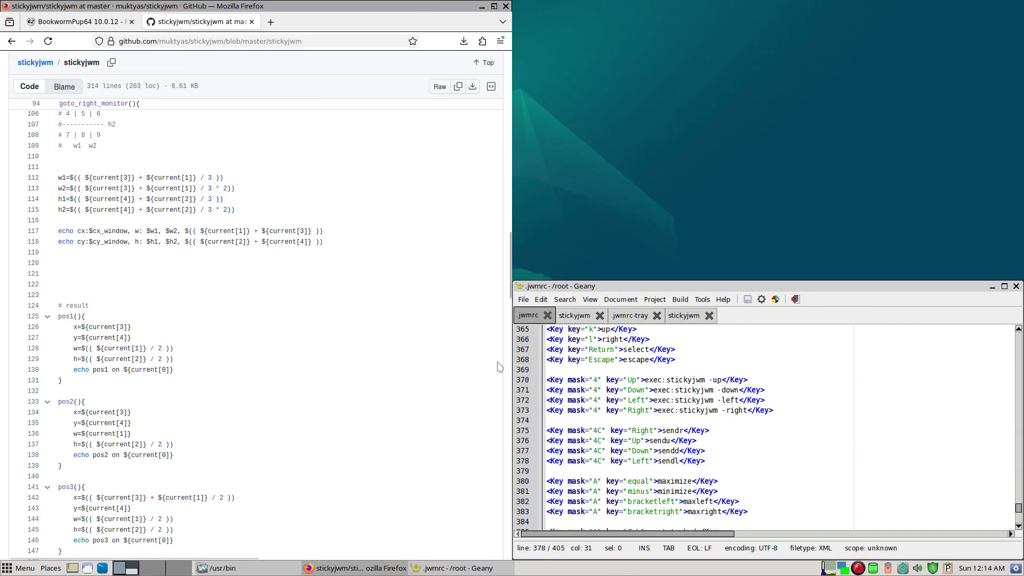
- Test the 4C Right and Left bindings by sending the Geany window across the virtual desktops and back to the first one
{"action": "left_click", "coordinate": [667, 288]}
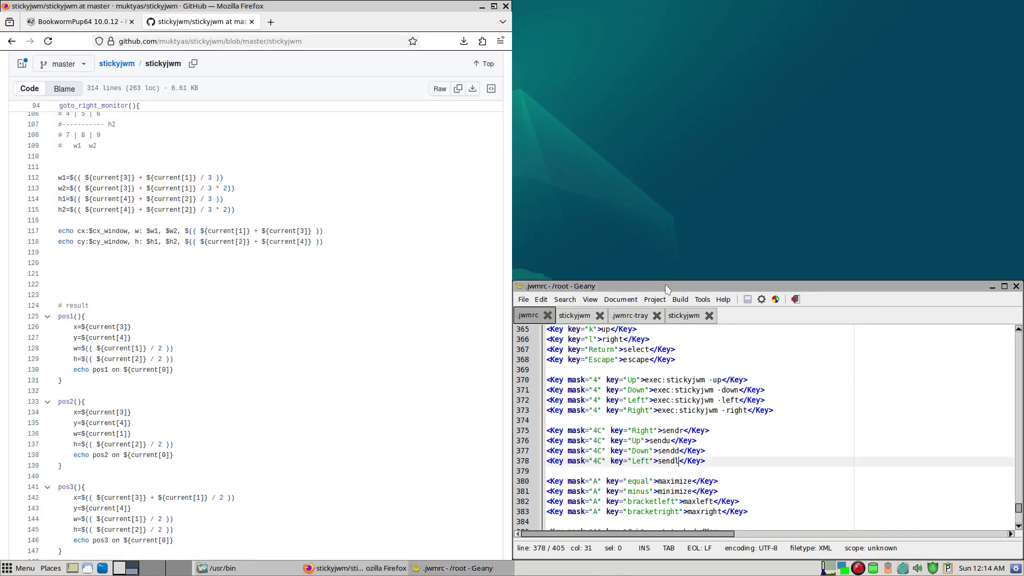
{"action": "key", "text": "super"}
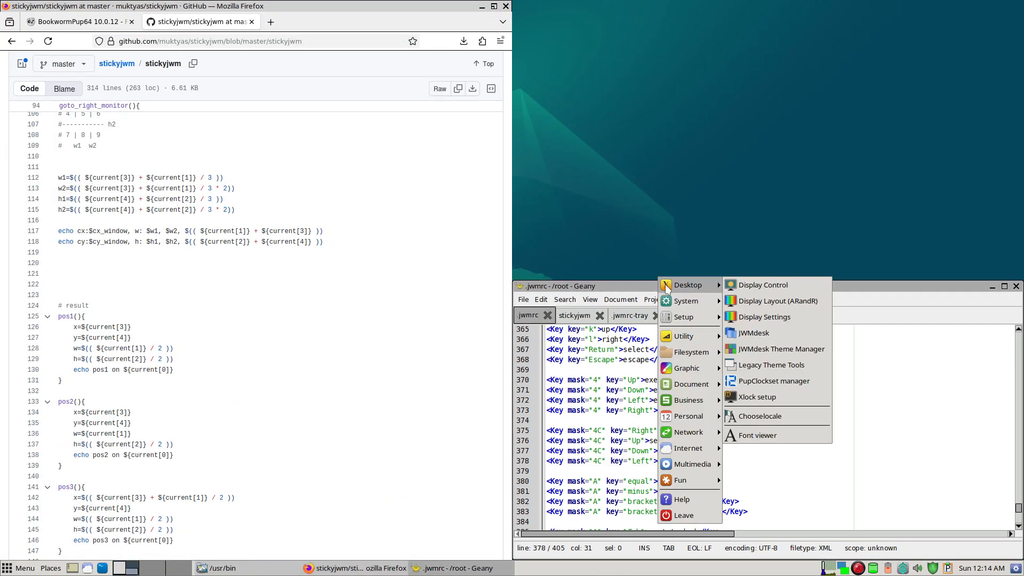
{"action": "key", "text": "Escape"}
{"action": "key", "text": "super+ctrl+Right"}
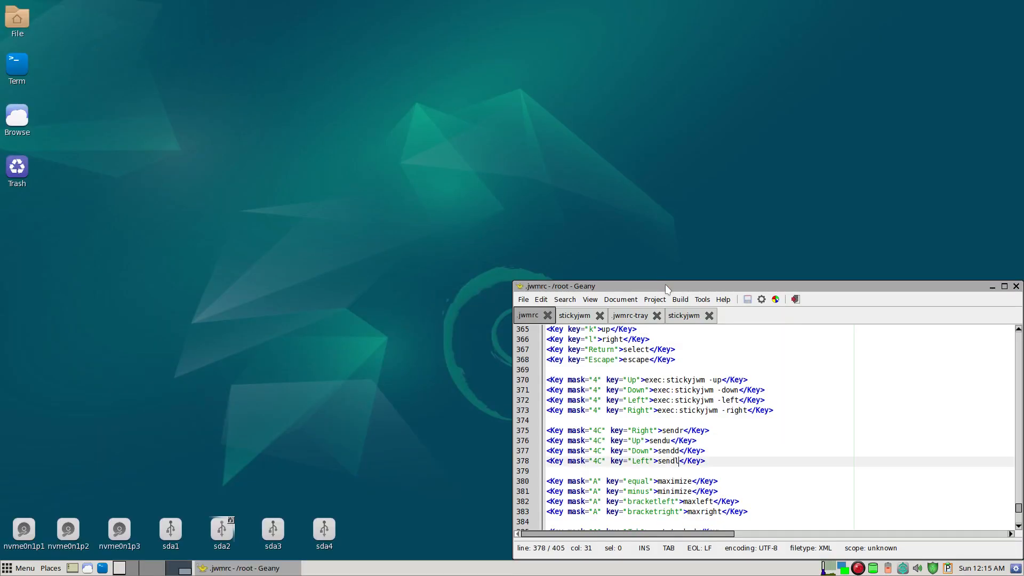
{"action": "key", "text": "super+ctrl+Left"}
{"action": "key", "text": "super+ctrl+Right"}
{"action": "key", "text": "super+ctrl+Right"}
{"action": "key", "text": "super+ctrl+Right"}
{"action": "key", "text": "super+ctrl+Right"}
{"action": "key", "text": "super+ctrl+Left"}
{"action": "key", "text": "super+ctrl+Left"}
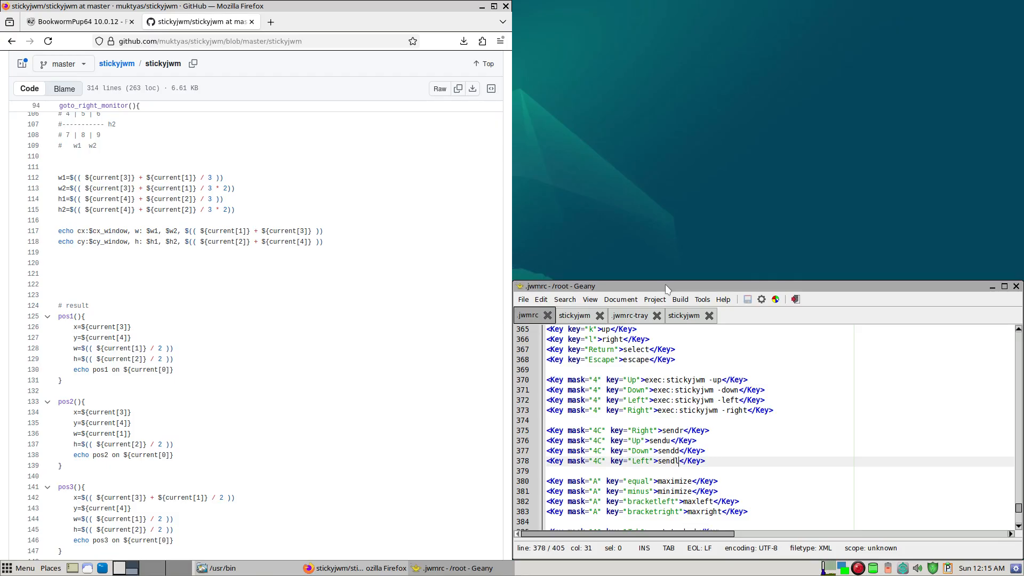
- Duplicate the 4C Left binding in .jwmrc, separate the copy with a blank line, and set its mask to 4
{"action": "key", "text": "ctrl+d"}
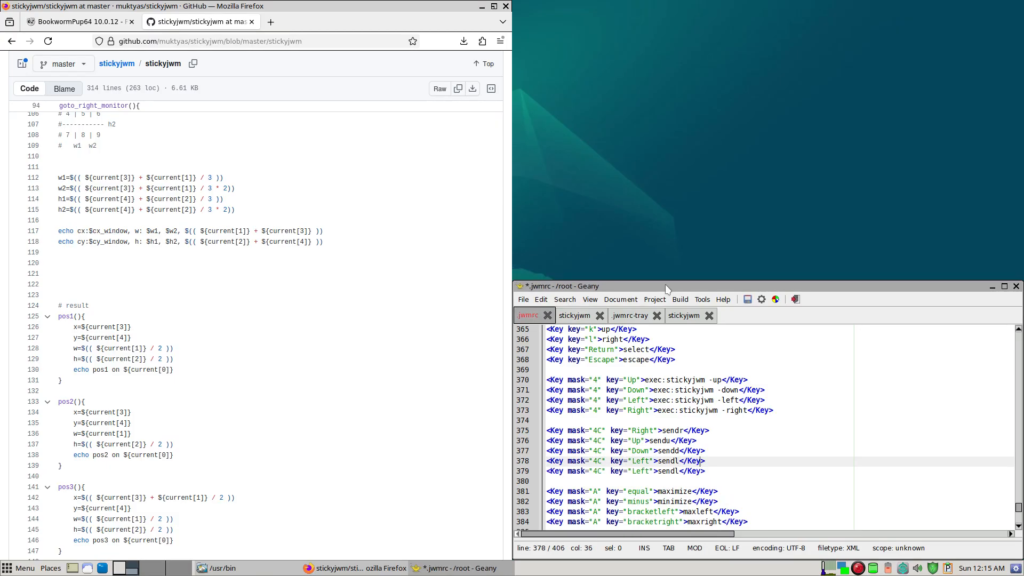
{"action": "key", "text": "Return"}
{"action": "key", "text": "Down"}
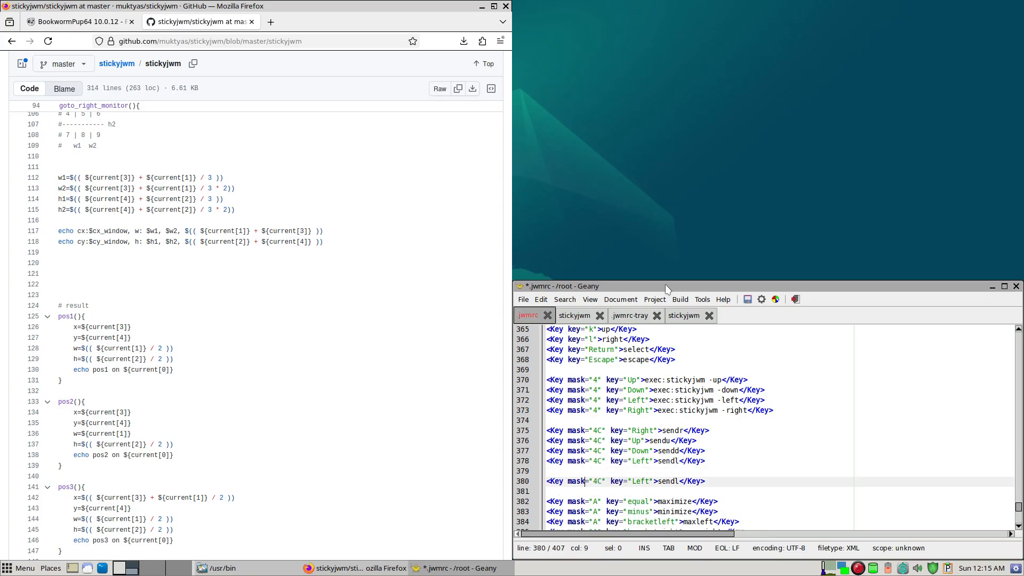
{"action": "key", "text": "Right"}
{"action": "key", "text": "Right"}
{"action": "key", "text": "Right"}
{"action": "key", "text": "Right"}
{"action": "key", "text": "BackSpace"}
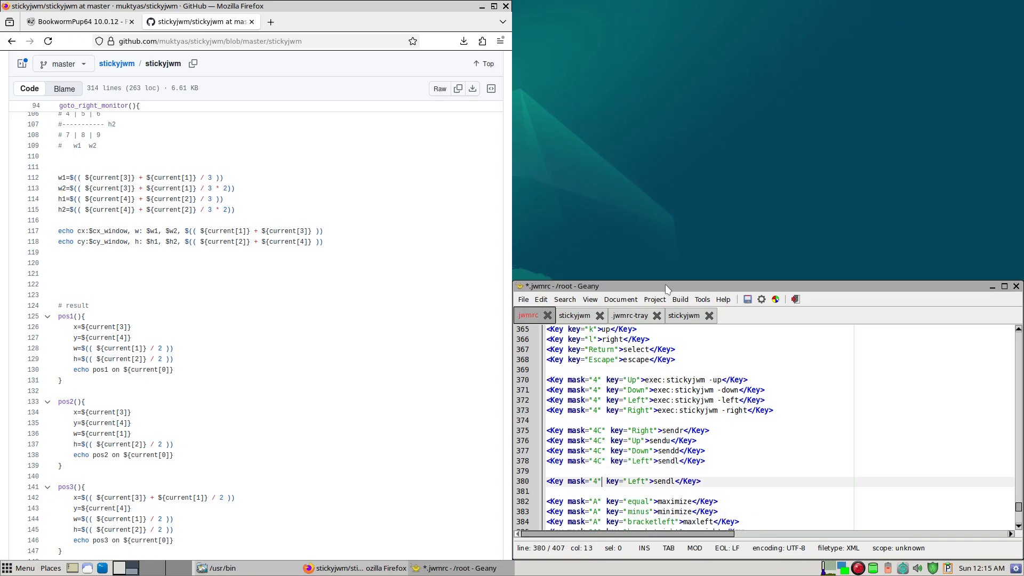
- Change the copied binding to key F5 with action restart, and save .jwmrc
{"action": "key", "text": "shift+Right"}
{"action": "key", "text": "shift+Right"}
{"action": "key", "text": "shift+Right"}
{"action": "key", "text": "shift+Right"}
{"action": "type", "text": "F5"}
{"action": "key", "text": "shift+Right"}
{"action": "key", "text": "shift+Right"}
{"action": "key", "text": "shift+Right"}
{"action": "key", "text": "shift+Right"}
{"action": "key", "text": "shift+Right"}
{"action": "type", "text": "restart"}
{"action": "key", "text": "ctrl+s"}
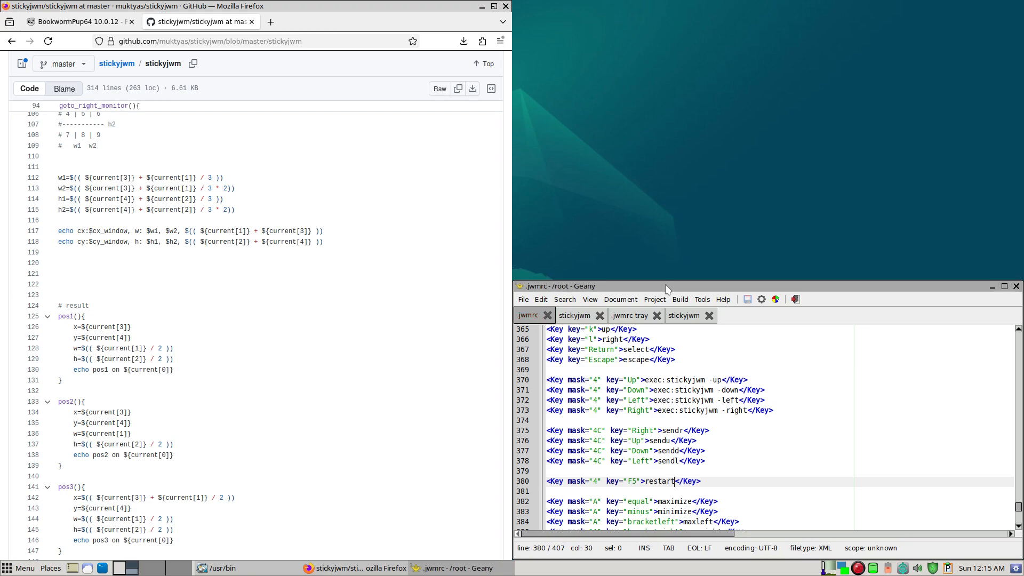
- Restart the window manager to activate the new F5 restart binding
{"action": "right_click", "coordinate": [662, 129]}
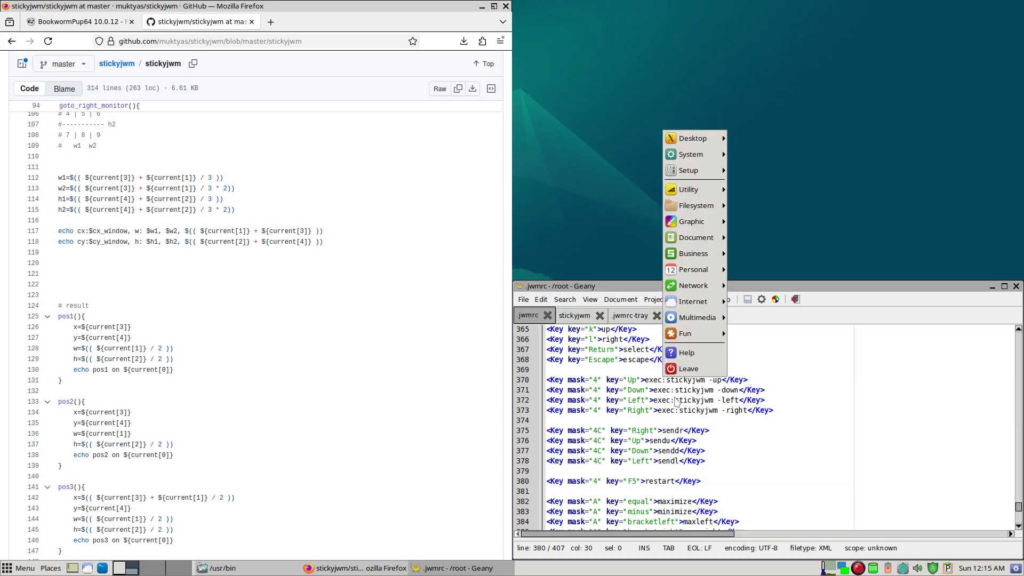
{"action": "left_click", "coordinate": [689, 369]}
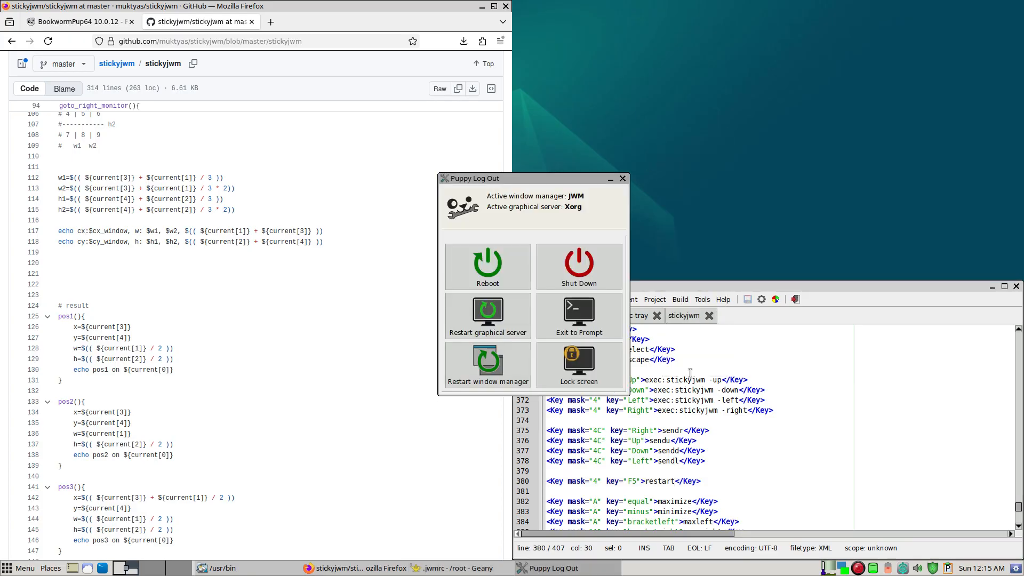
{"action": "left_click", "coordinate": [494, 367]}
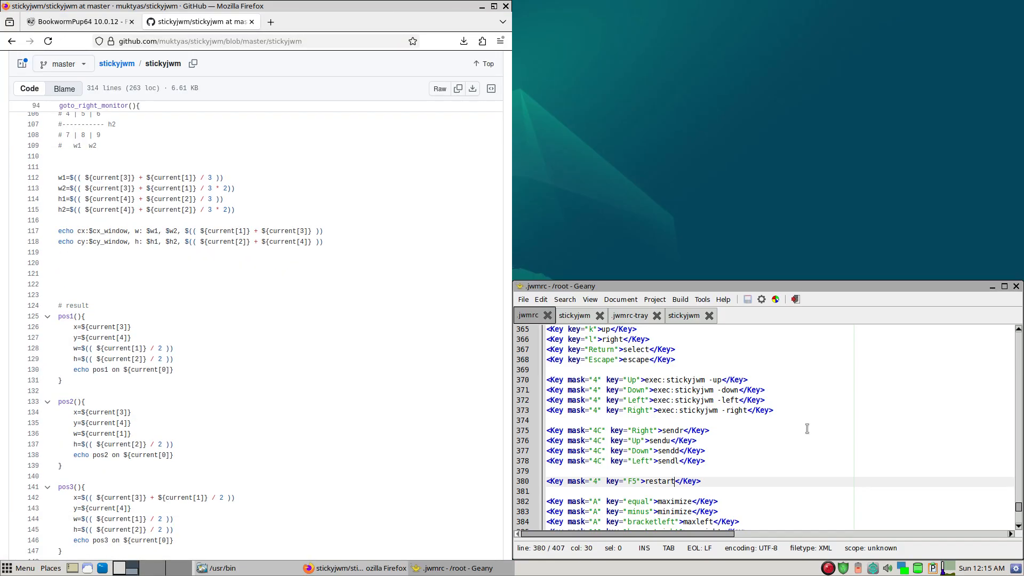
- Duplicate the F5 restart binding in .jwmrc and set the copy's key to F4
{"action": "key", "text": "ctrl+d"}
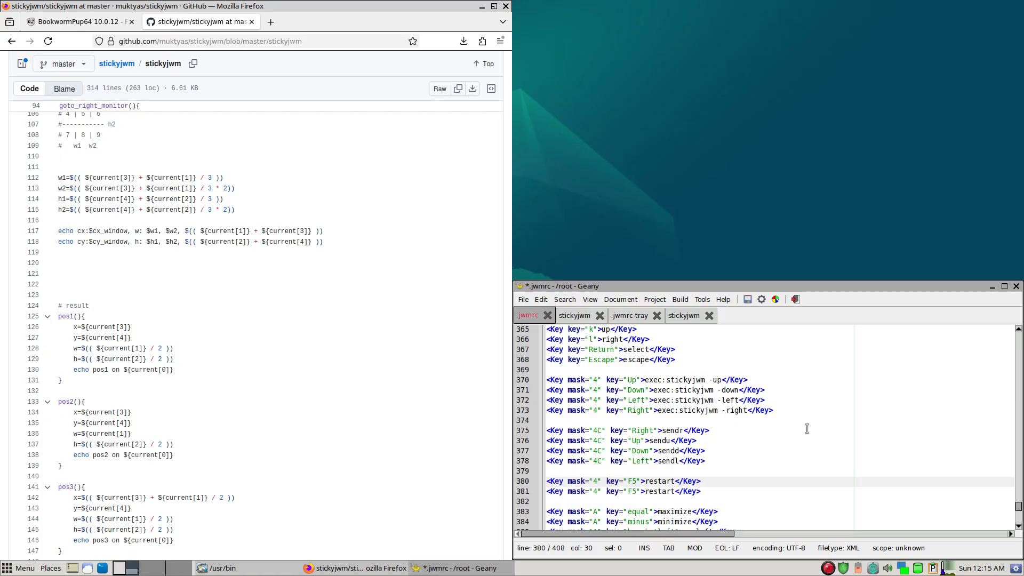
{"action": "key", "text": "Down"}
{"action": "key", "text": "Left"}
{"action": "key", "text": "Left"}
{"action": "key", "text": "Left"}
{"action": "key", "text": "shift+Right"}
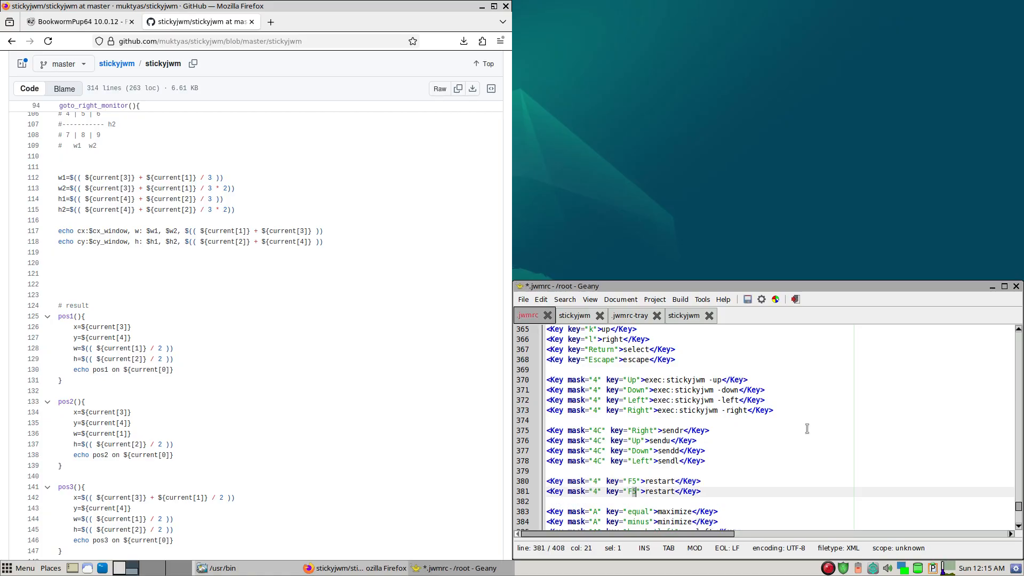
{"action": "type", "text": "4"}
- Set the F4 binding's action to exec:logout_gui and save .jwmrc
{"action": "key", "text": "ctrl+shift+Right"}
{"action": "type", "text": "exec:logout_gui"}
{"action": "key", "text": "ctrl+s"}
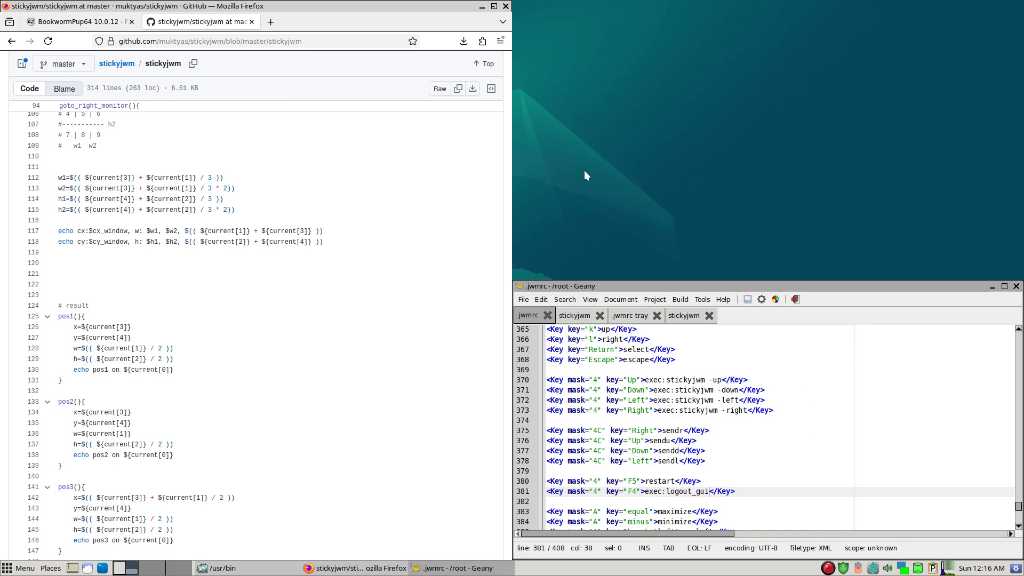
- Open a terminal tiled above the Geany window, run logout_gui to check the command, and close the log-out dialog
{"action": "key", "text": "ctrl+alt+t"}
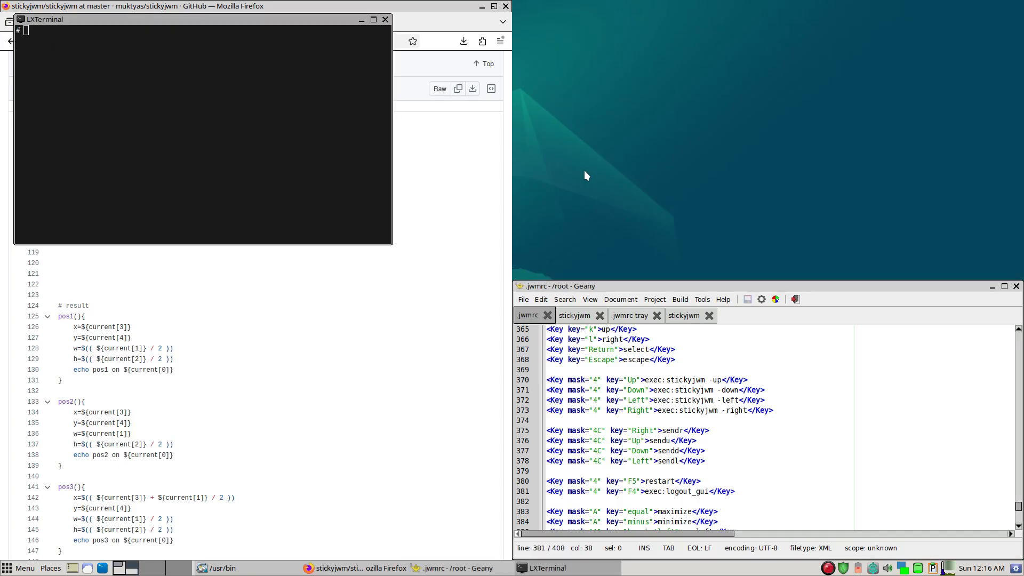
{"action": "key", "text": "super+Right"}
{"action": "type", "text": "logout"}
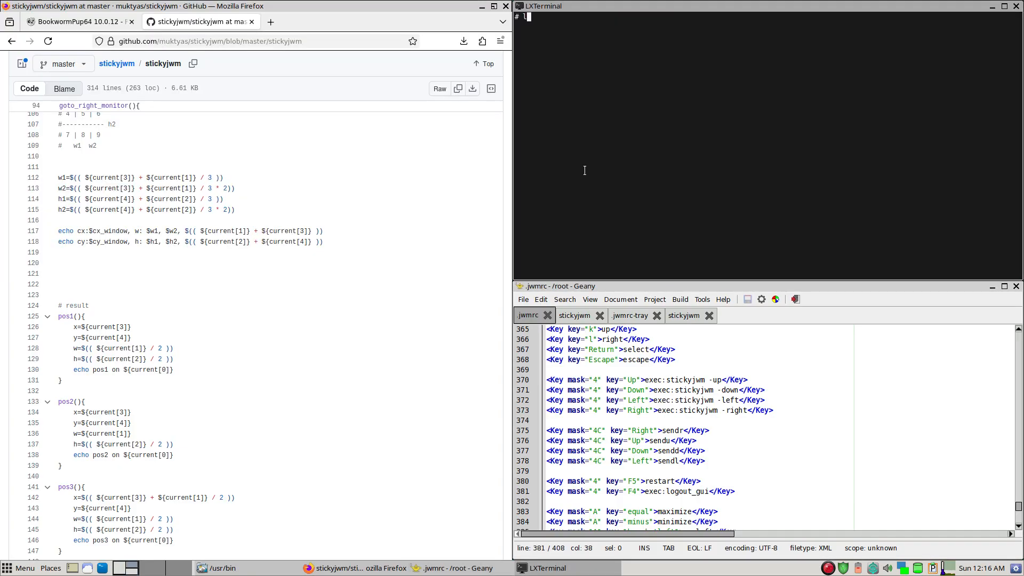
{"action": "type", "text": "_gui"}
{"action": "key", "text": "Return"}
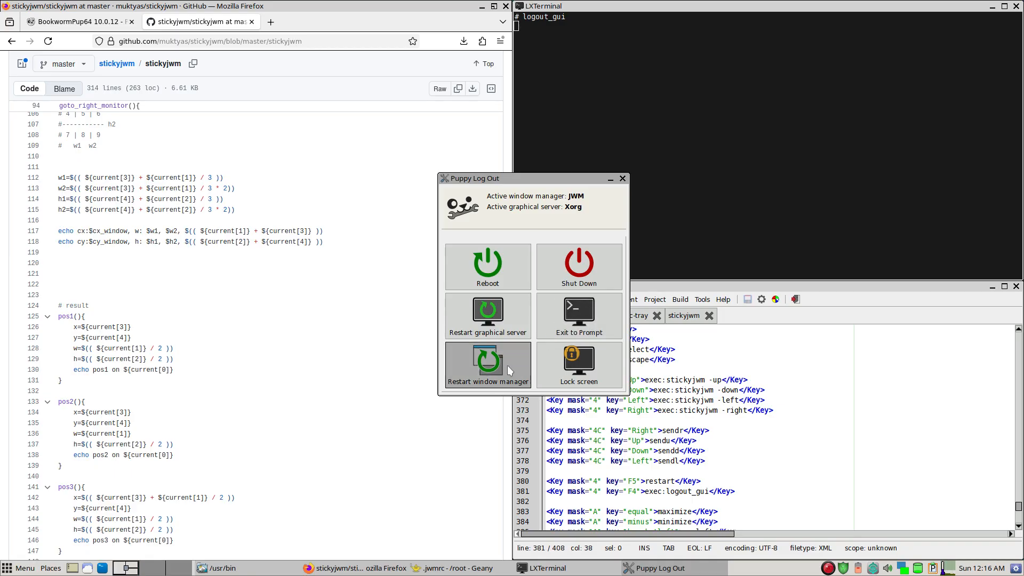
{"action": "left_click", "coordinate": [624, 179]}
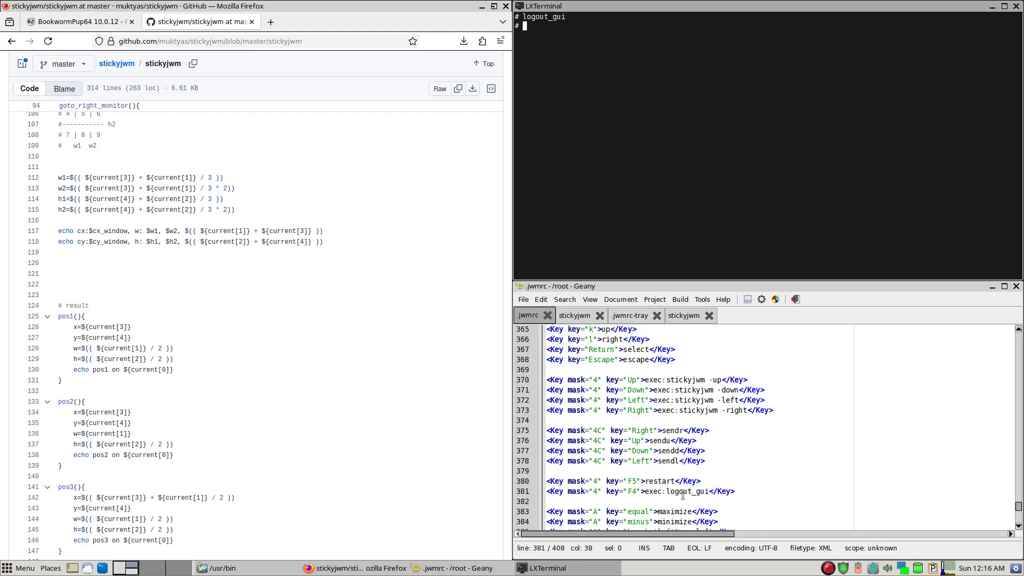
- Restart JWM with the new F5 binding, test the F4 logout_gui binding, and dismiss the log-out dialog
{"action": "key", "text": "super+F5"}
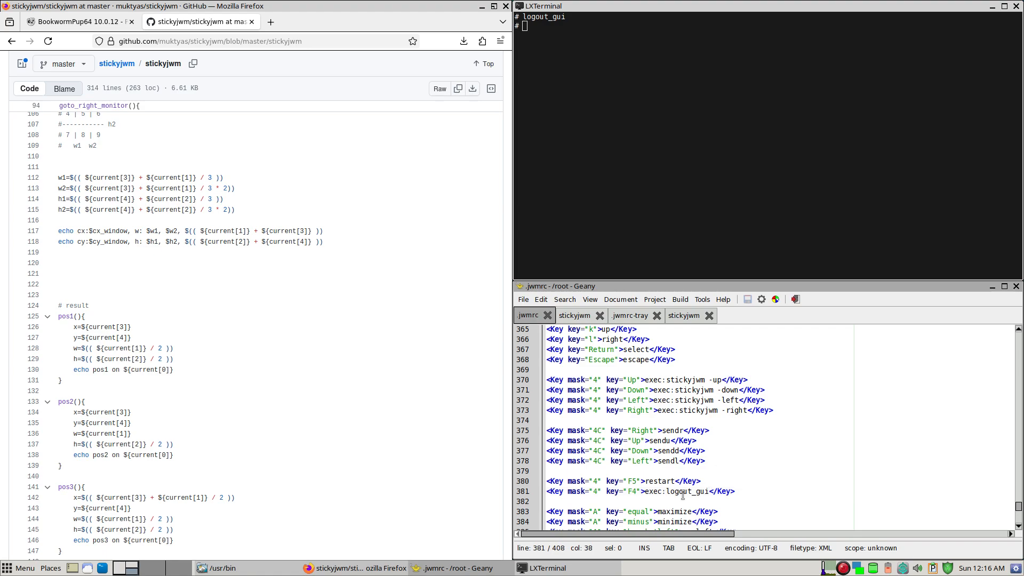
{"action": "key", "text": "super+F4"}
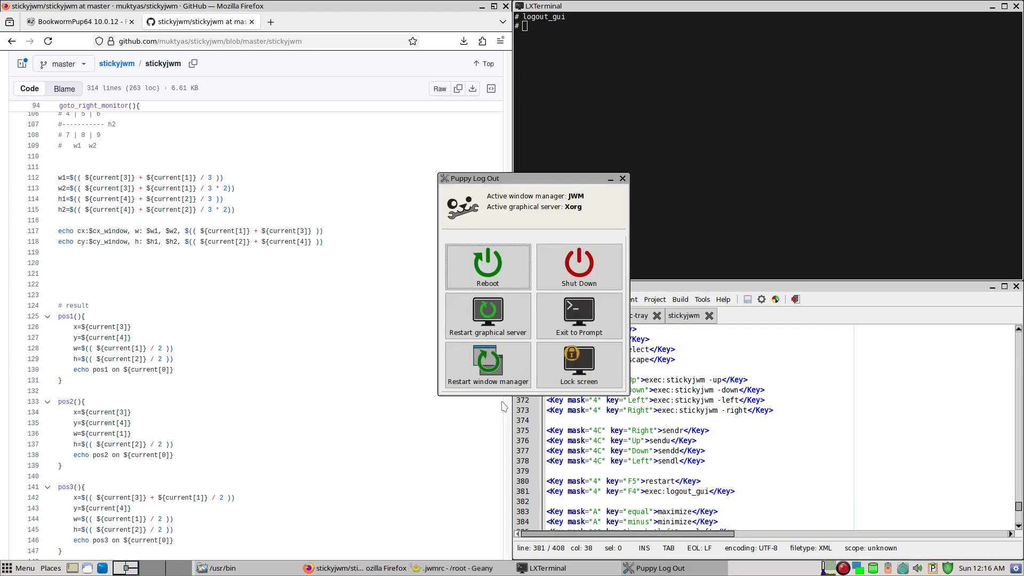
{"action": "left_click", "coordinate": [623, 178]}
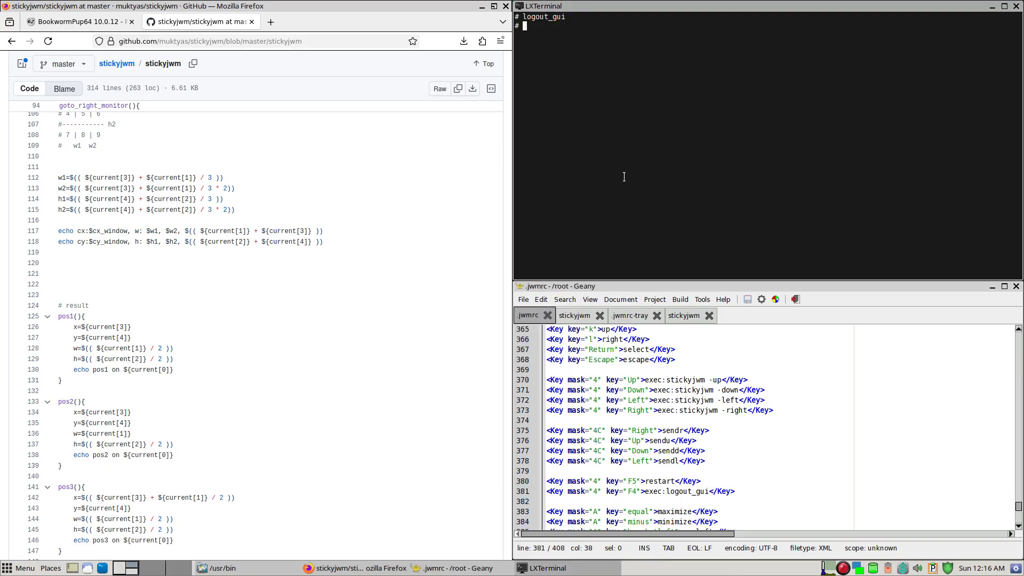